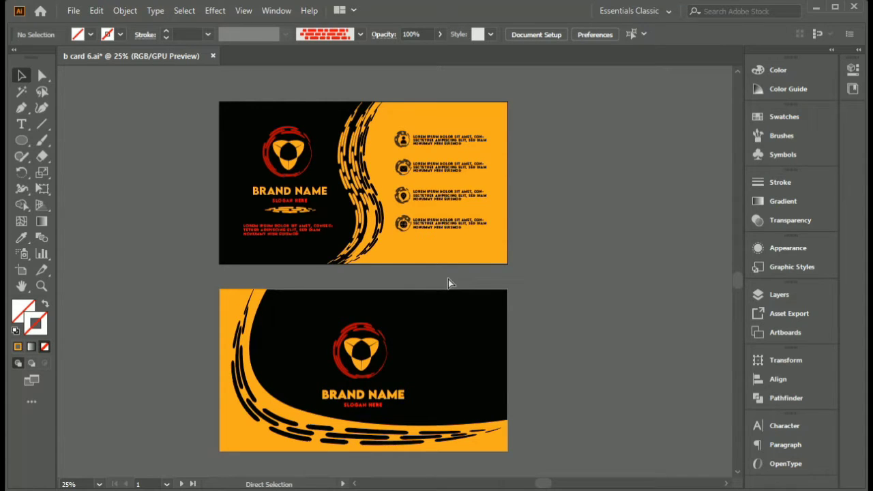
# - Create a new 3.5 x 2 in landscape document with one artboard and 0.125 in bleed on all sides
pyautogui.press('v')
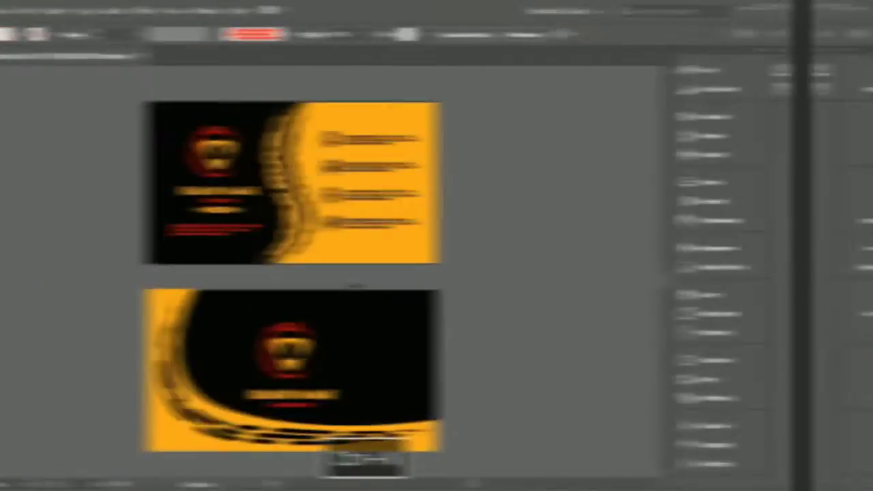
pyautogui.hotkey('ctrl', 'n')
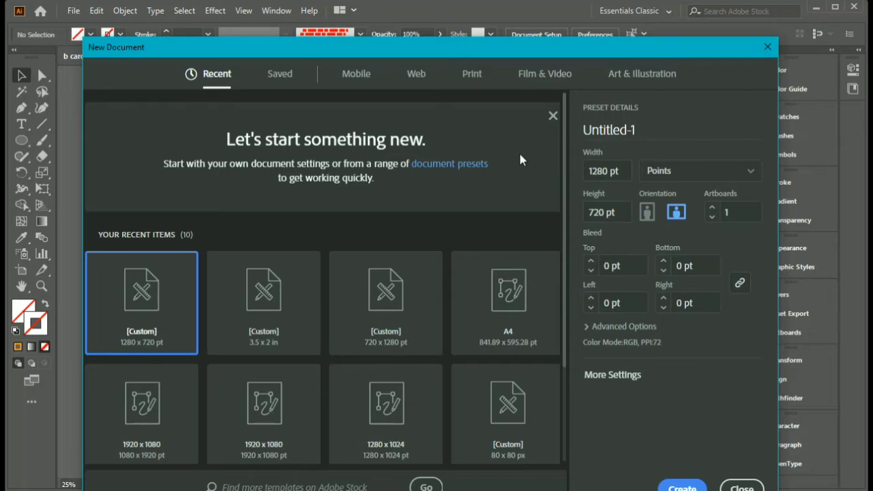
pyautogui.moveTo(667, 47); pyautogui.dragTo(657, 10)
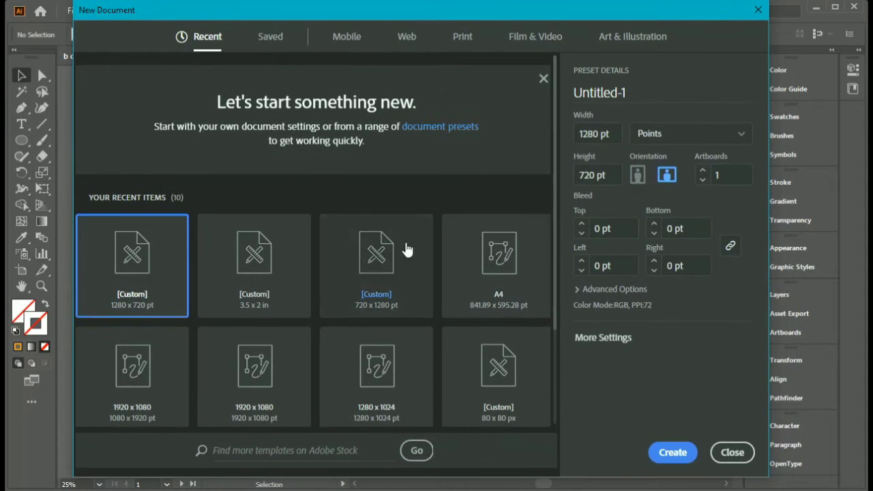
pyautogui.click(279, 294)
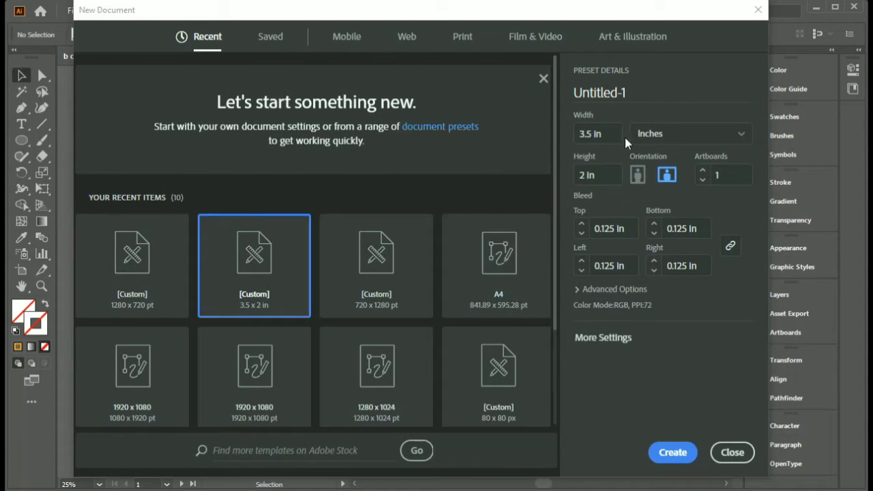
pyautogui.click(689, 462)
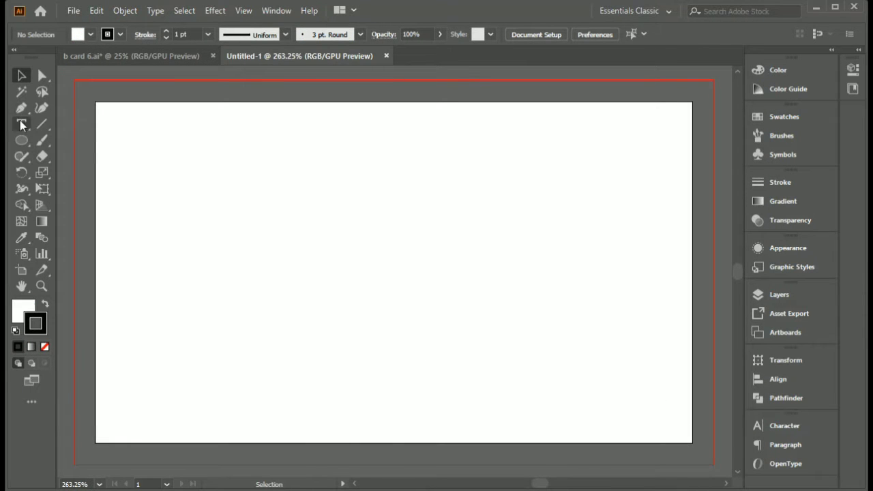
# - Draw a rectangle covering the whole artboard and give it a black fill with no stroke
pyautogui.click(22, 141)
pyautogui.click(88, 145)
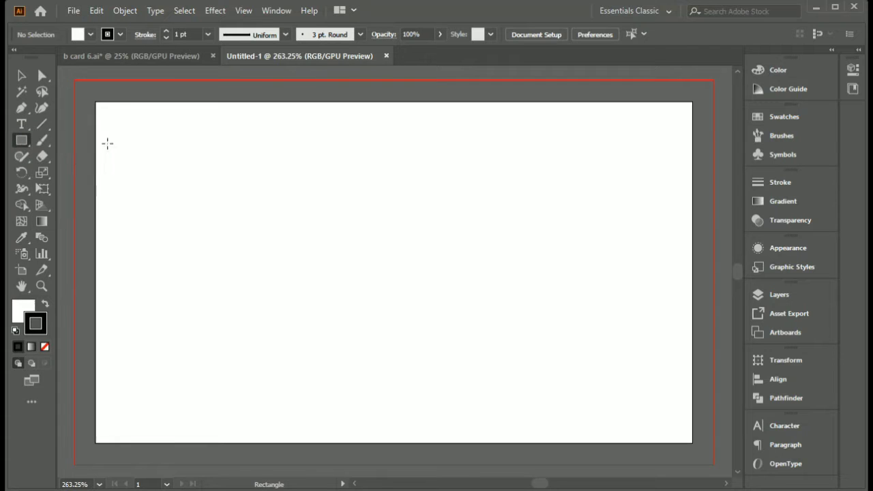
pyautogui.moveTo(94, 100); pyautogui.dragTo(693, 442)
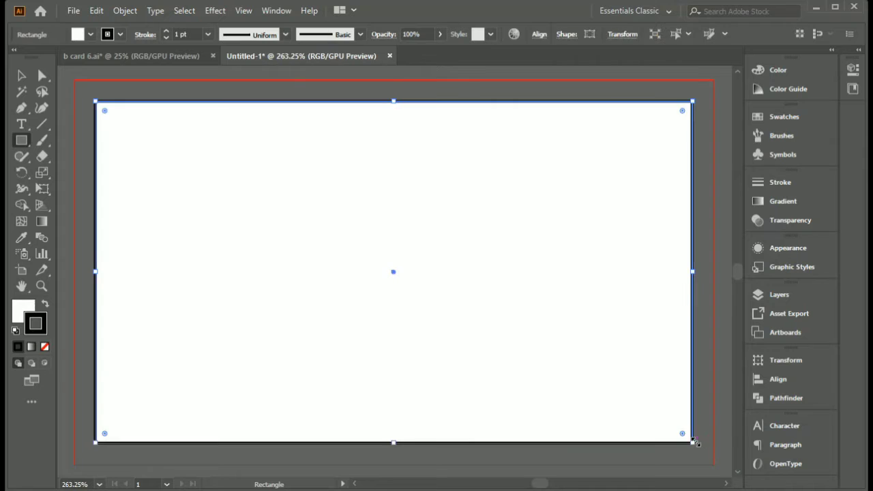
pyautogui.click(45, 306)
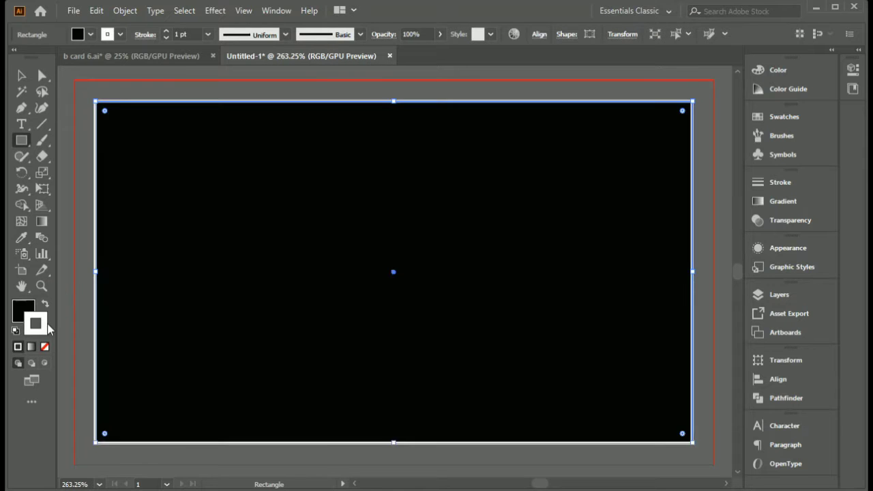
pyautogui.click(45, 346)
pyautogui.click(24, 315)
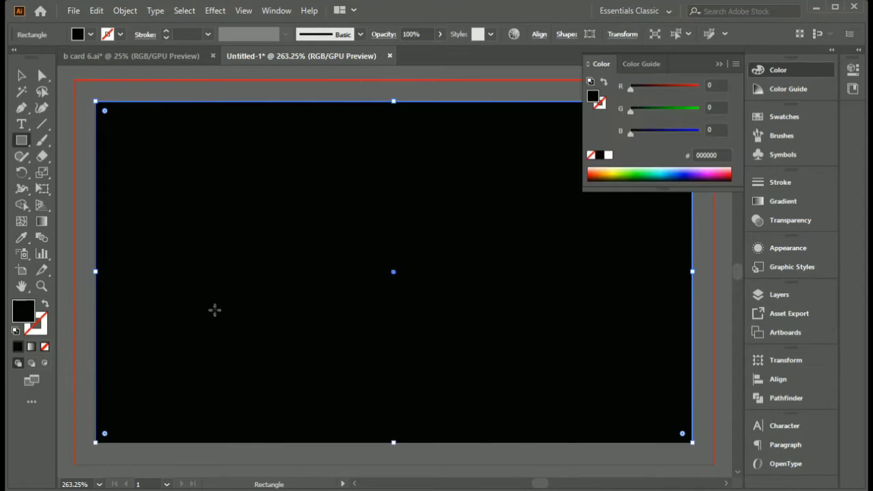
pyautogui.click(719, 67)
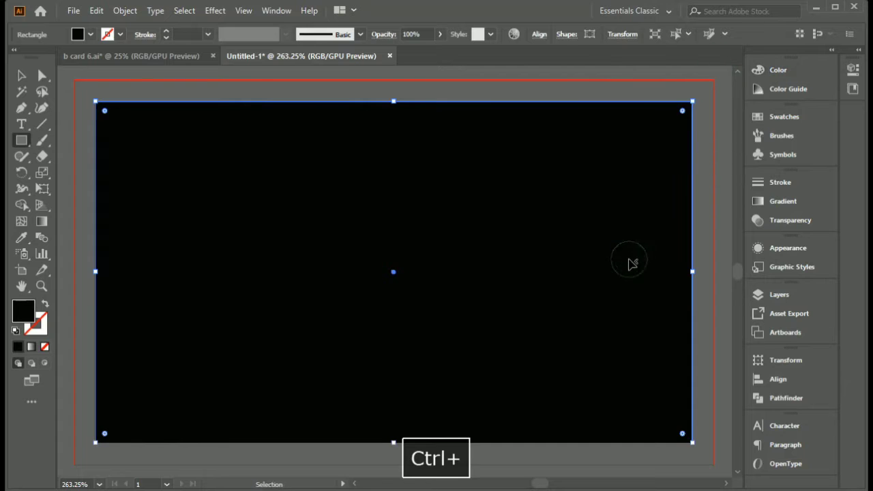
# - Lock the black background rectangle within Layer 1
pyautogui.click(774, 300)
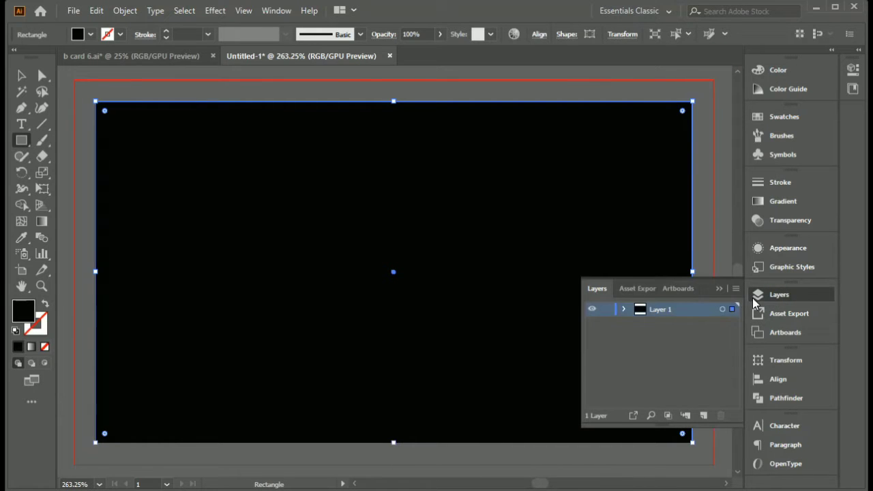
pyautogui.click(623, 310)
pyautogui.click(607, 324)
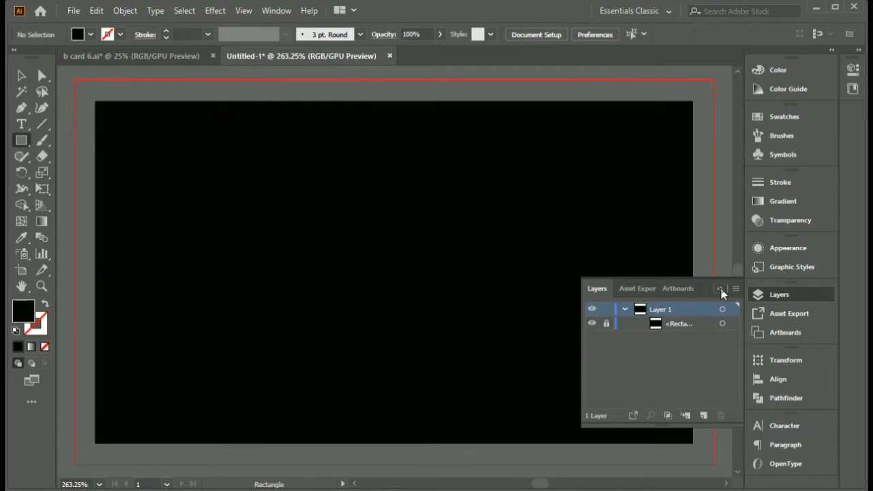
pyautogui.click(721, 289)
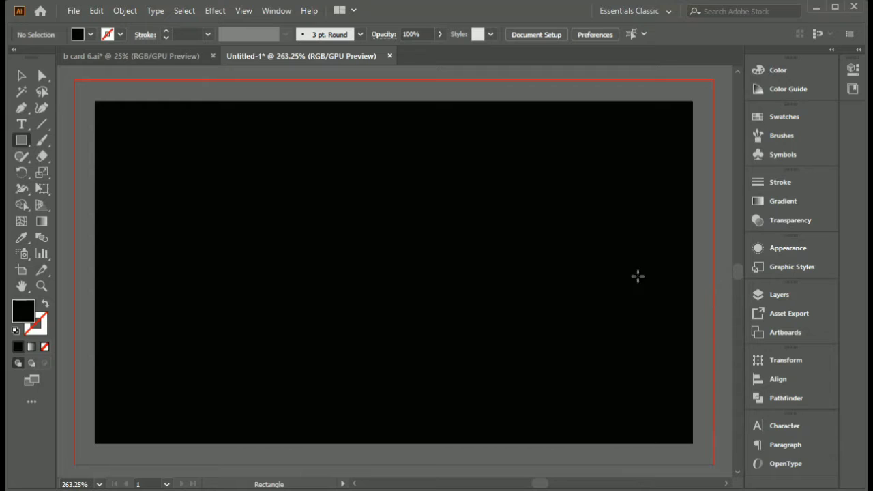
# - Draw a closed Pen shape over the card's right half, with an S-curved left edge running from the top edge's midpoint to the bottom edge
pyautogui.click(24, 109)
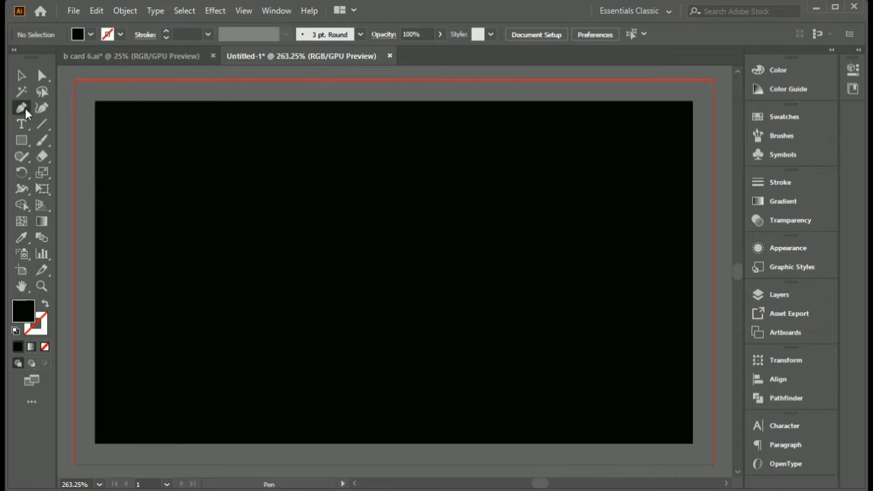
pyautogui.click(691, 102)
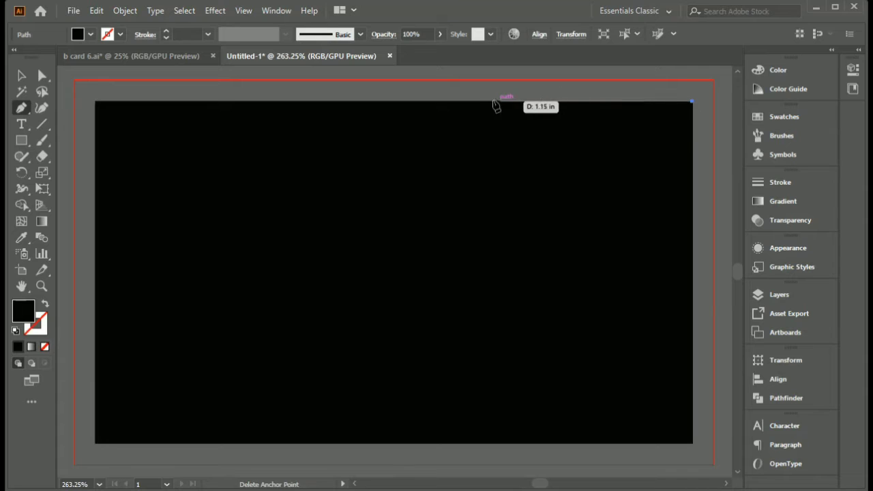
pyautogui.click(393, 101)
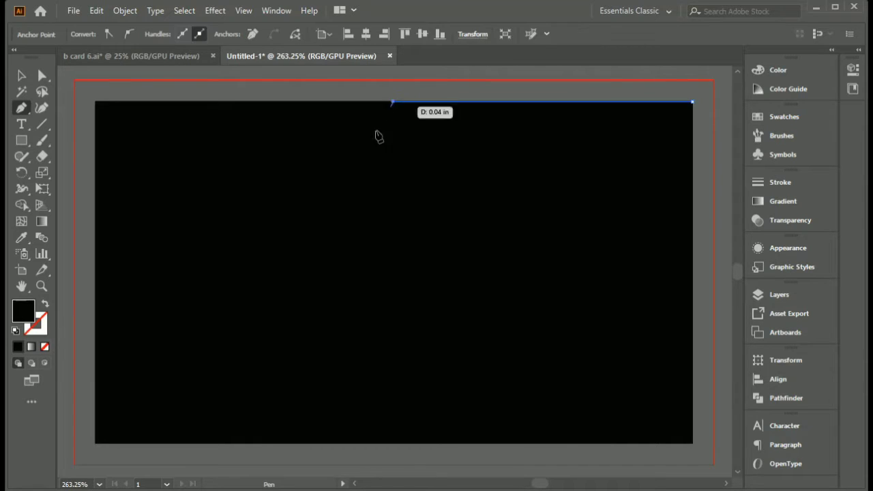
pyautogui.moveTo(380, 290); pyautogui.dragTo(468, 298)
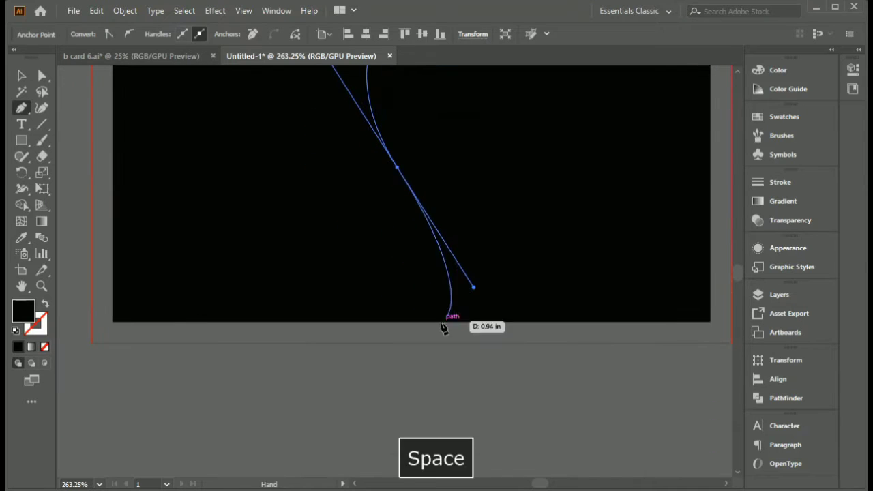
pyautogui.click(342, 321)
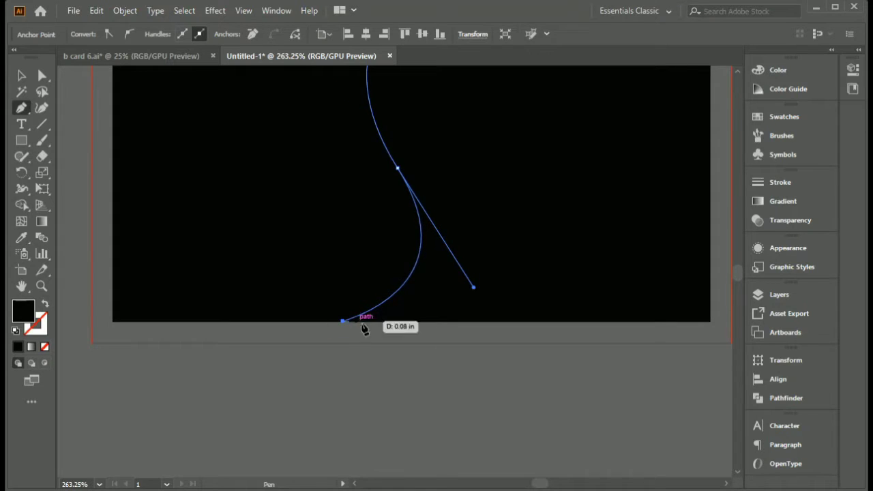
pyautogui.click(710, 322)
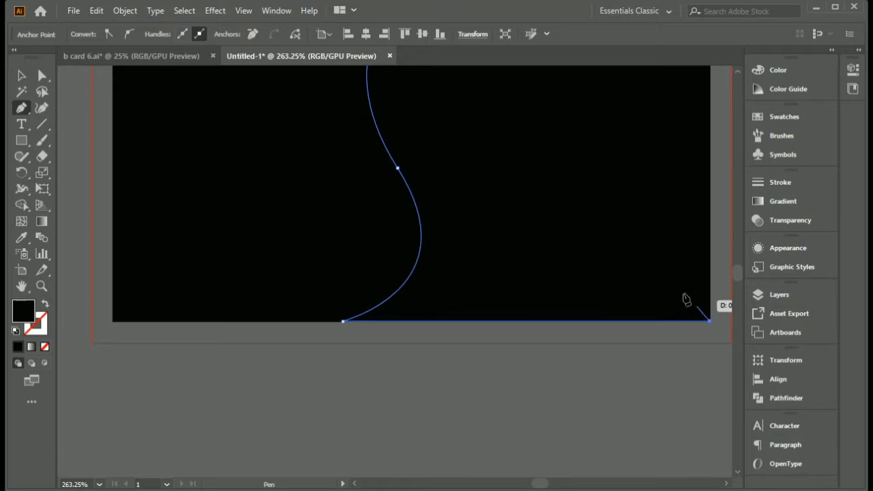
pyautogui.scroll(-3, 679, 292)
pyautogui.press('space')
pyautogui.moveTo(662, 283); pyautogui.dragTo(585, 334)
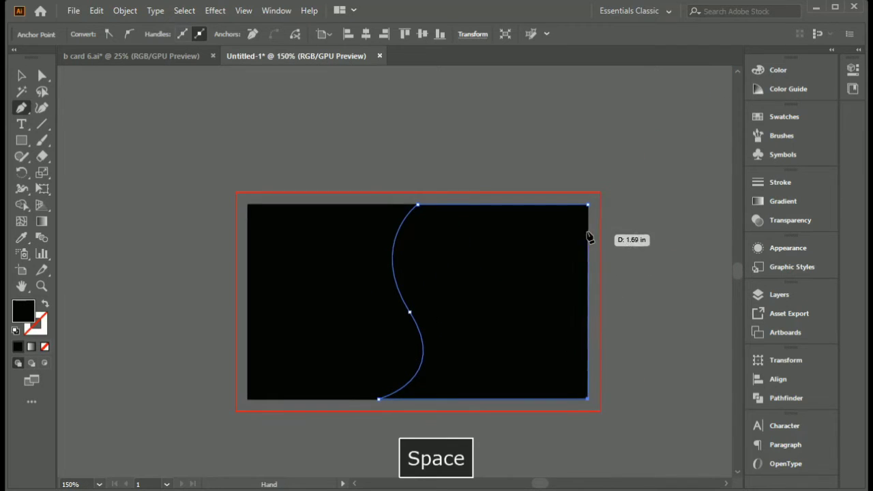
pyautogui.click(588, 204)
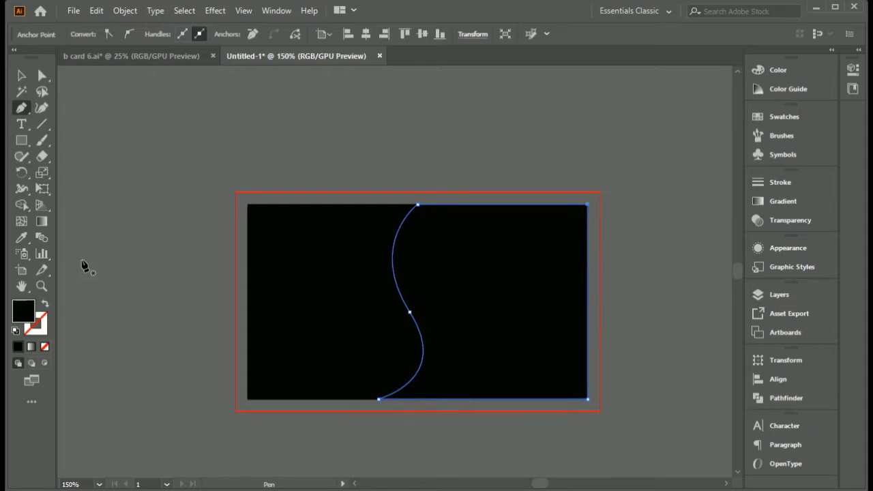
# - Fill the curved shape with yellow, hex C2C612
pyautogui.click(20, 76)
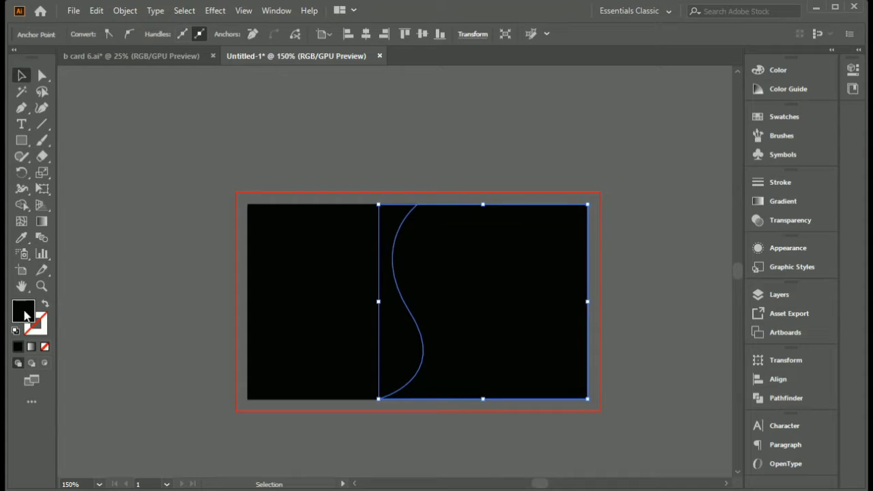
pyautogui.doubleClick(23, 312)
pyautogui.click(625, 325)
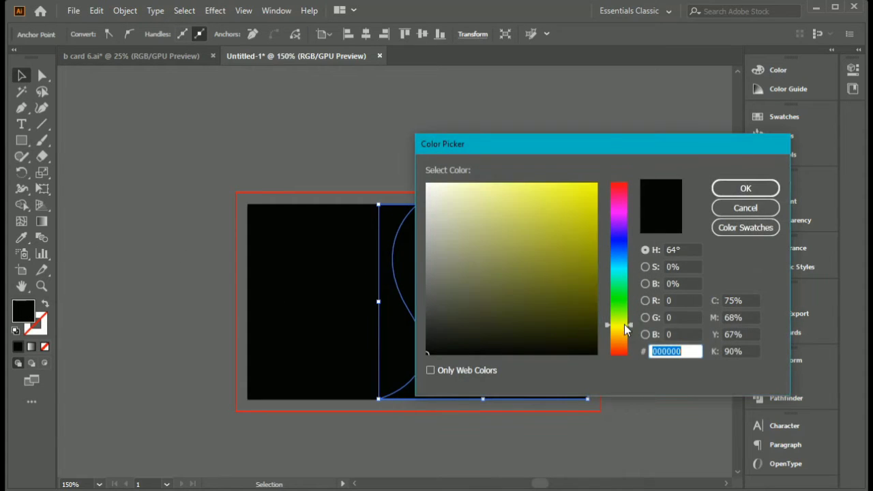
pyautogui.click(585, 219)
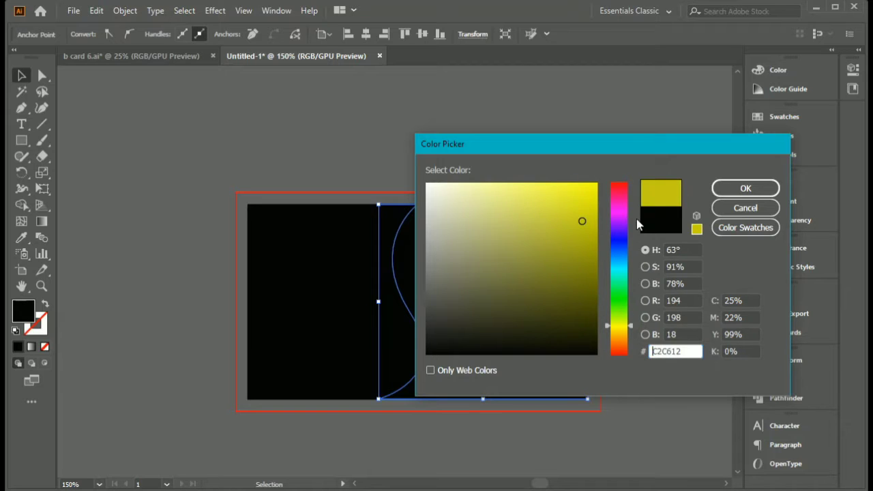
pyautogui.click(746, 188)
pyautogui.scroll(1, 481, 320)
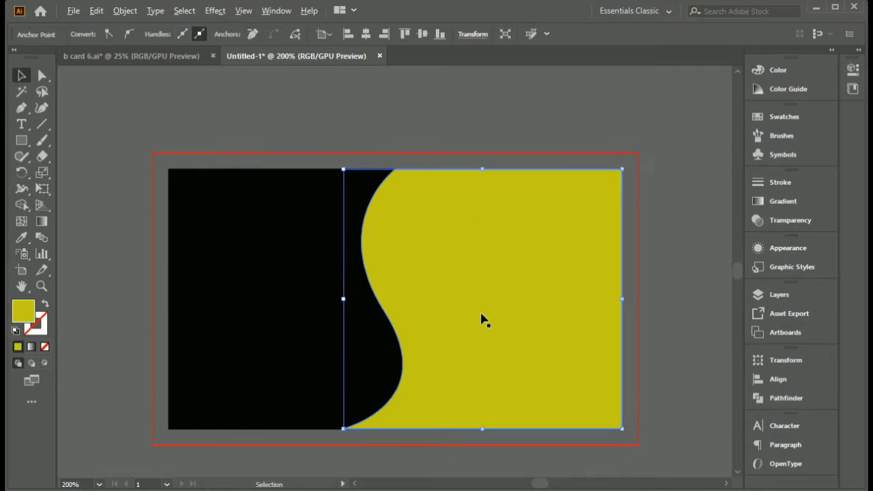
pyautogui.moveTo(482, 318); pyautogui.dragTo(471, 273)
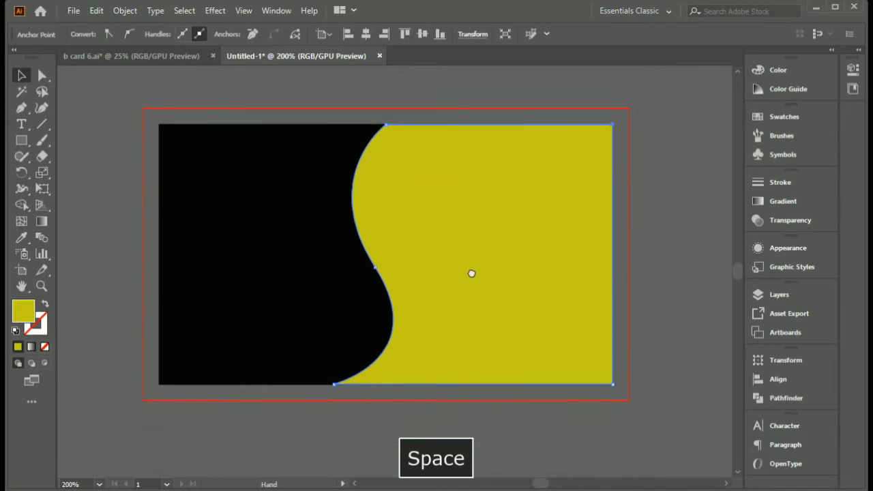
# - Shift the curved shape's fill to a golden yellow with a hue of about 50°, and deselect it
pyautogui.doubleClick(23, 311)
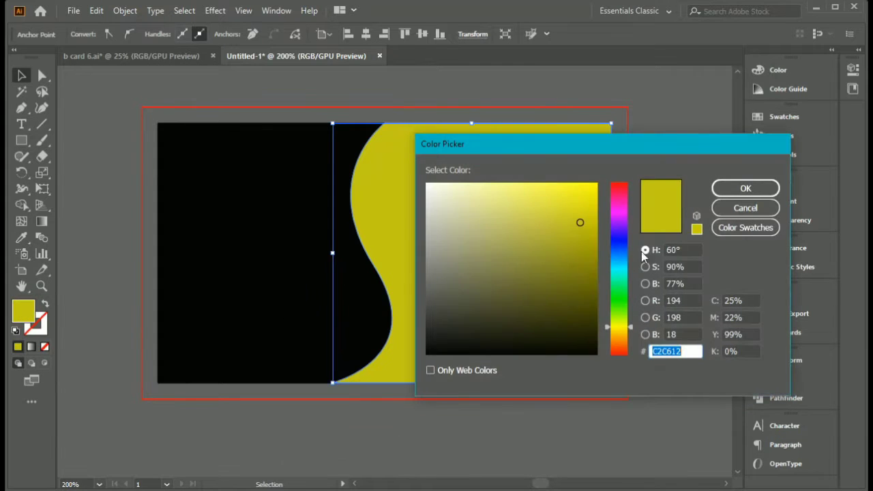
pyautogui.moveTo(618, 326)
pyautogui.mouseDown()
pyautogui.moveTo(626, 321)
pyautogui.moveTo(629, 336)
pyautogui.mouseUp()
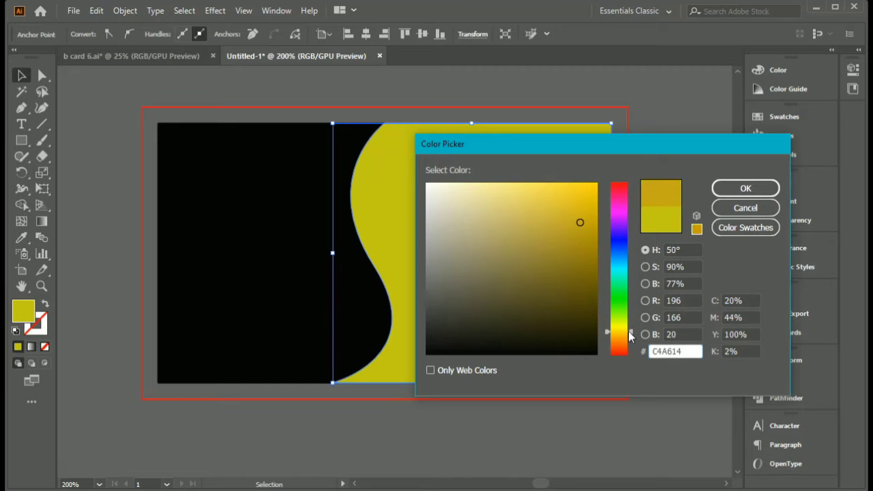
pyautogui.click(750, 189)
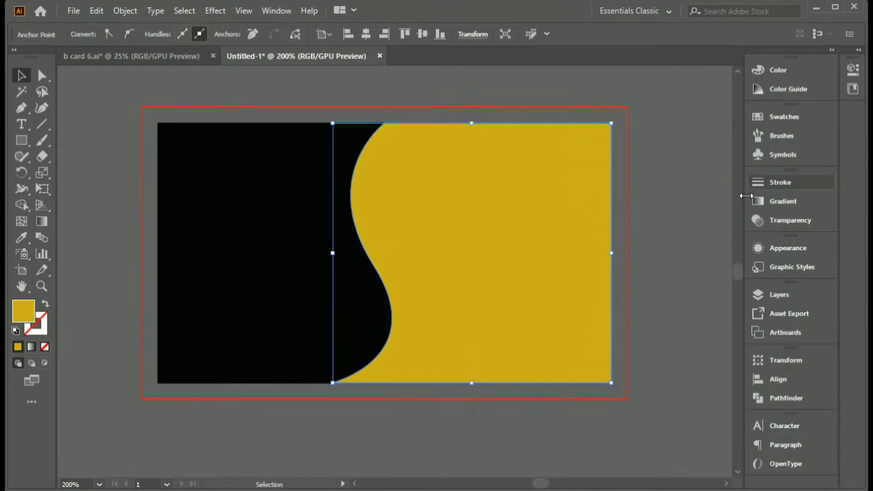
pyautogui.click(661, 304)
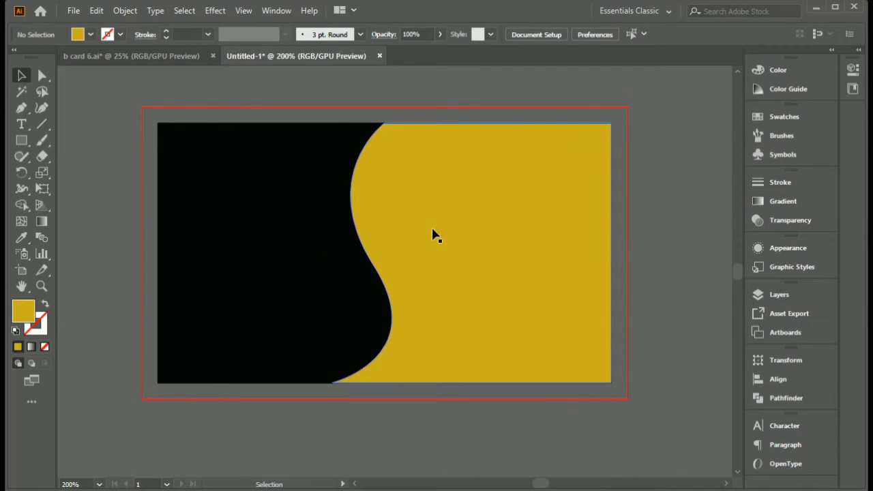
# - Lock the golden curved shape's path within Layer 1
pyautogui.press('space')
pyautogui.moveTo(444, 212); pyautogui.dragTo(445, 216)
pyautogui.click(457, 249)
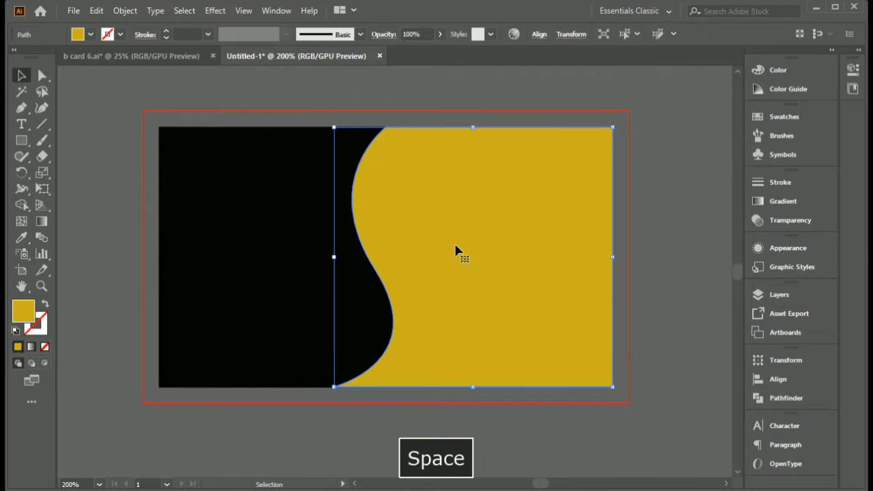
pyautogui.click(772, 295)
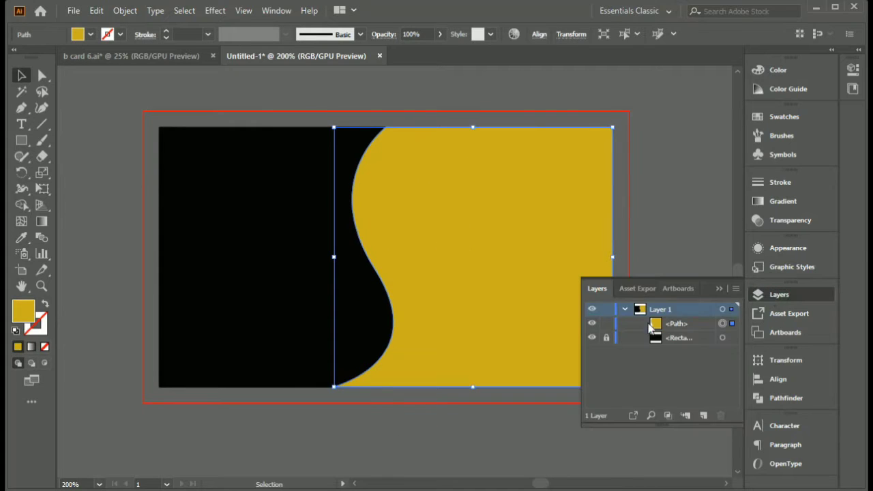
pyautogui.click(606, 323)
pyautogui.click(720, 289)
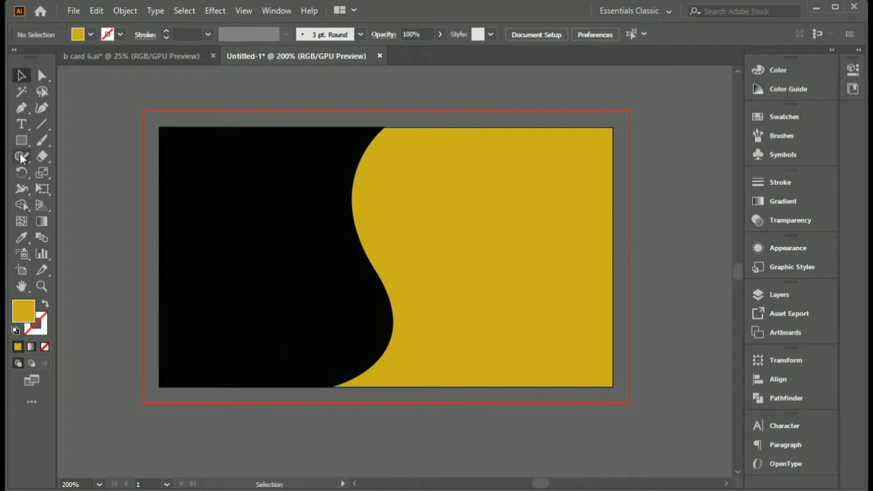
# - Draw a short horizontal line segment on the left part of the black area and deselect it
pyautogui.click(40, 126)
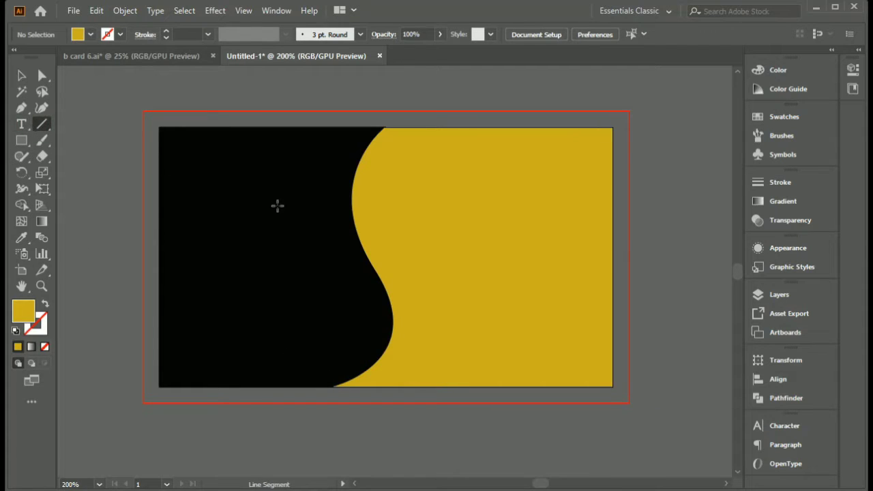
pyautogui.moveTo(194, 256); pyautogui.dragTo(211, 256)
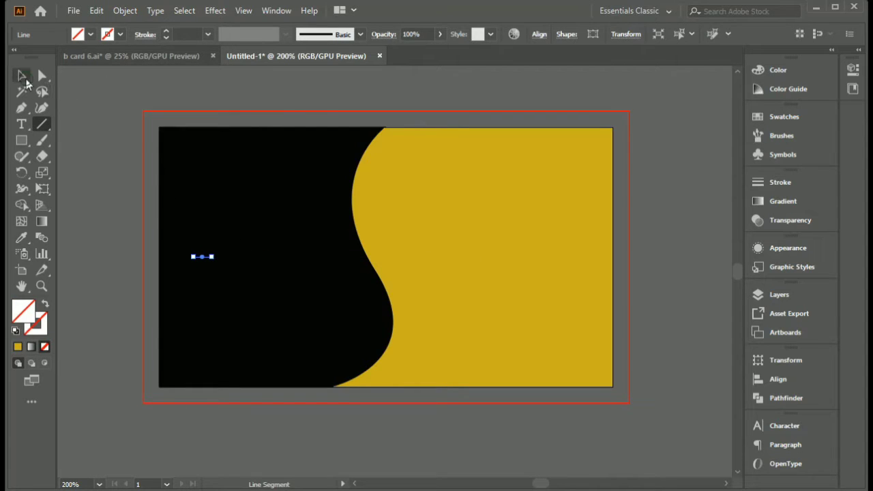
pyautogui.press('v')
pyautogui.click(103, 290)
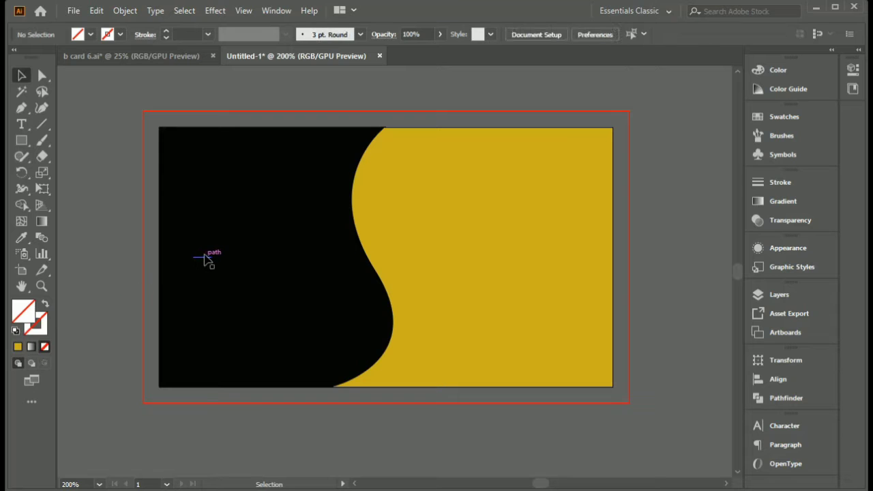
# - Give the short horizontal line the golden CCAE19 fill and a white stroke of 5 pt
pyautogui.click(204, 257)
pyautogui.click(18, 347)
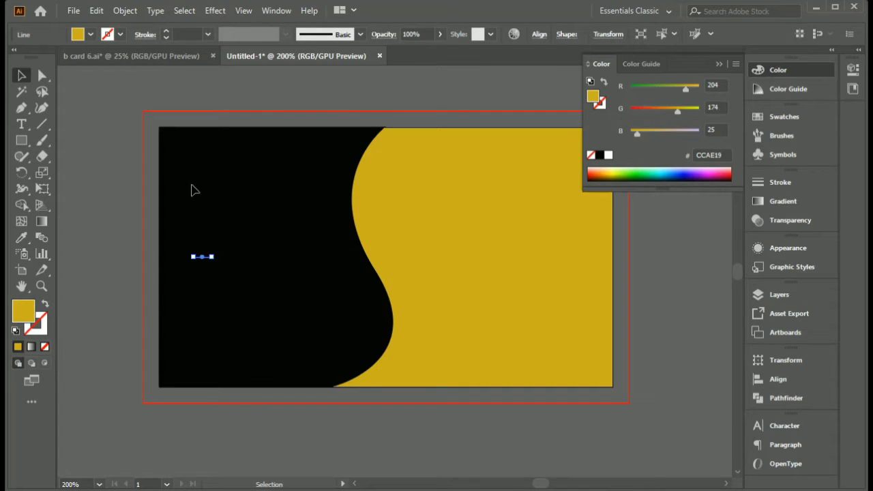
pyautogui.click(167, 31)
pyautogui.click(168, 30)
pyautogui.click(168, 30)
pyautogui.click(167, 31)
pyautogui.click(168, 31)
pyautogui.click(168, 30)
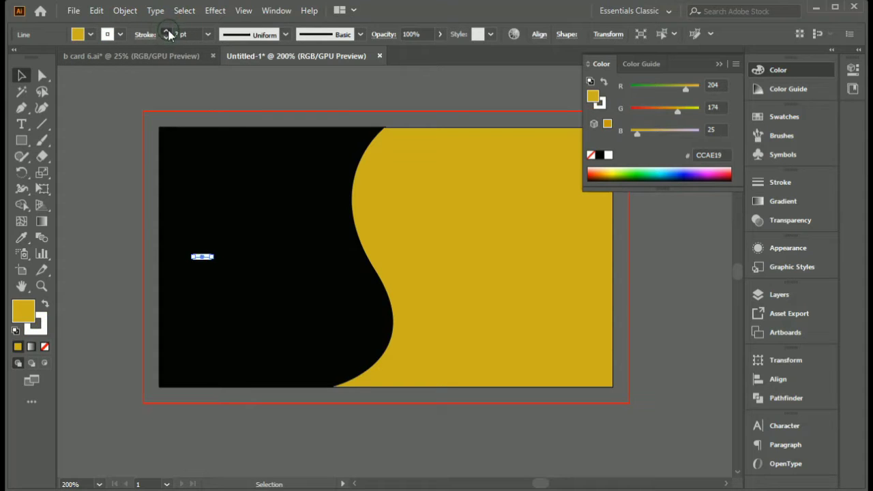
pyautogui.click(168, 30)
pyautogui.click(168, 31)
pyautogui.click(166, 39)
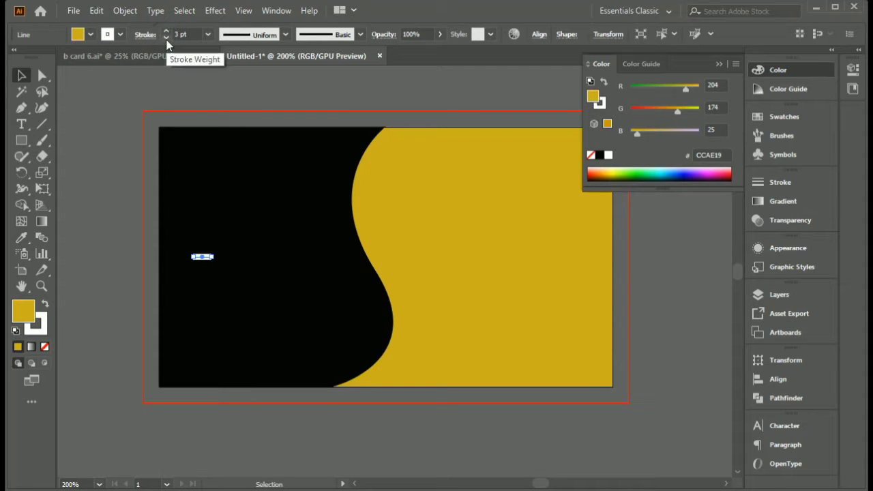
pyautogui.click(167, 31)
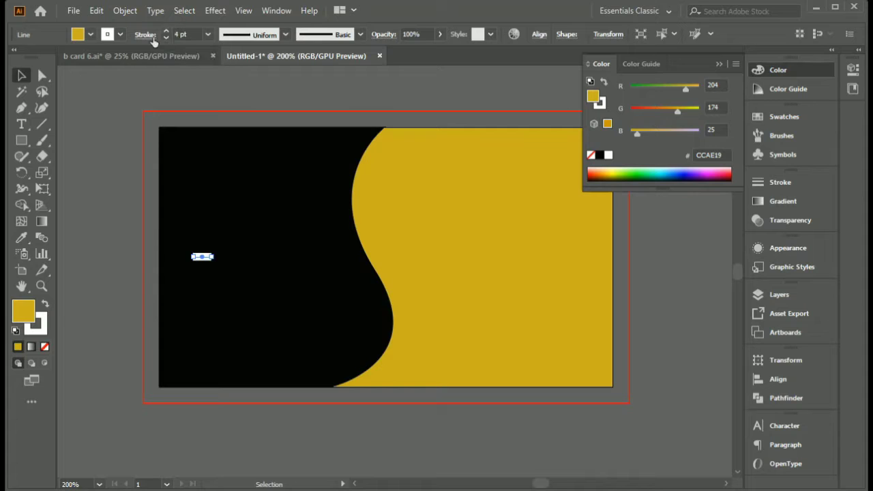
pyautogui.click(167, 31)
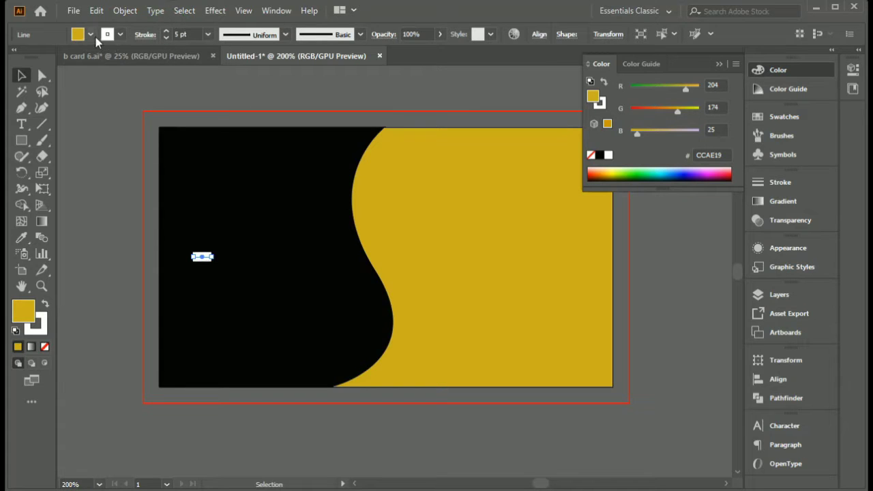
# - Apply a round cap to the short line's stroke and deselect the line
pyautogui.click(150, 34)
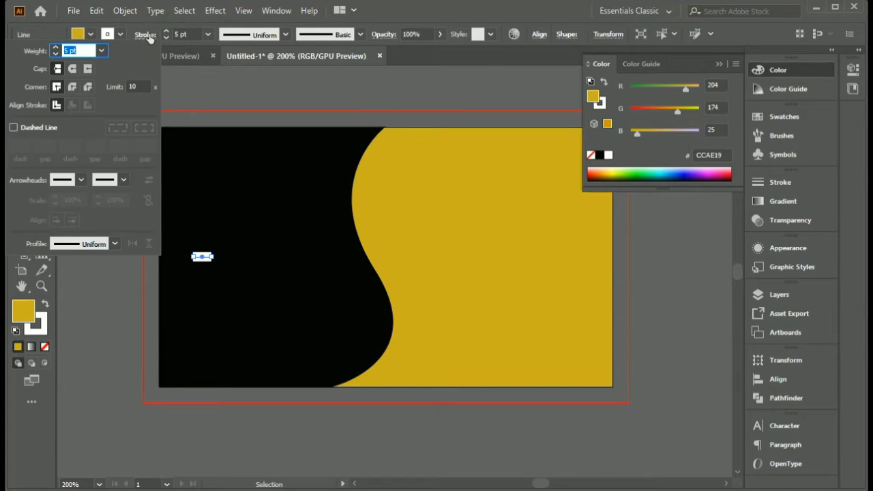
pyautogui.click(72, 69)
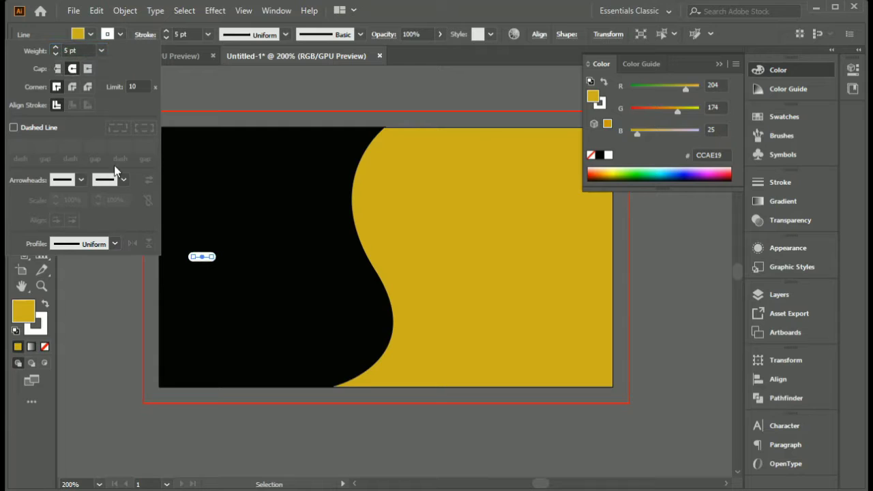
pyautogui.click(109, 320)
pyautogui.click(114, 287)
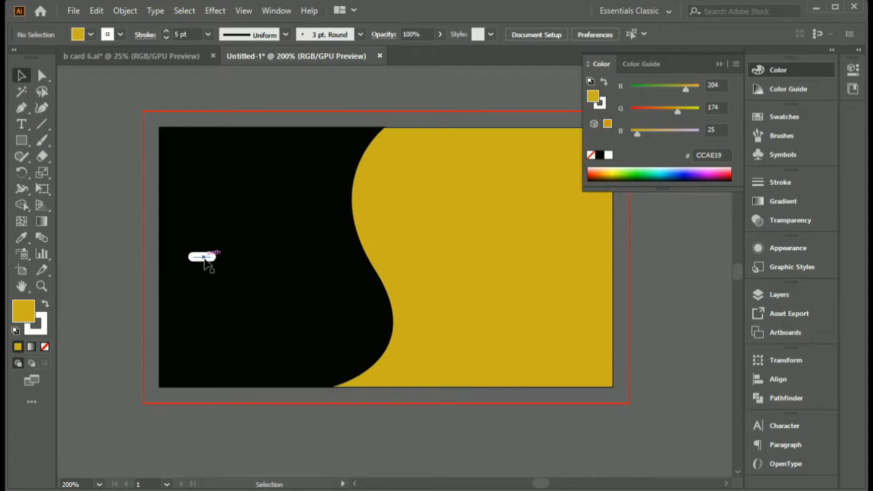
# - Duplicate the rounded dash beside the original and lengthen the copy to more than twice its length
pyautogui.moveTo(205, 260); pyautogui.dragTo(244, 257)
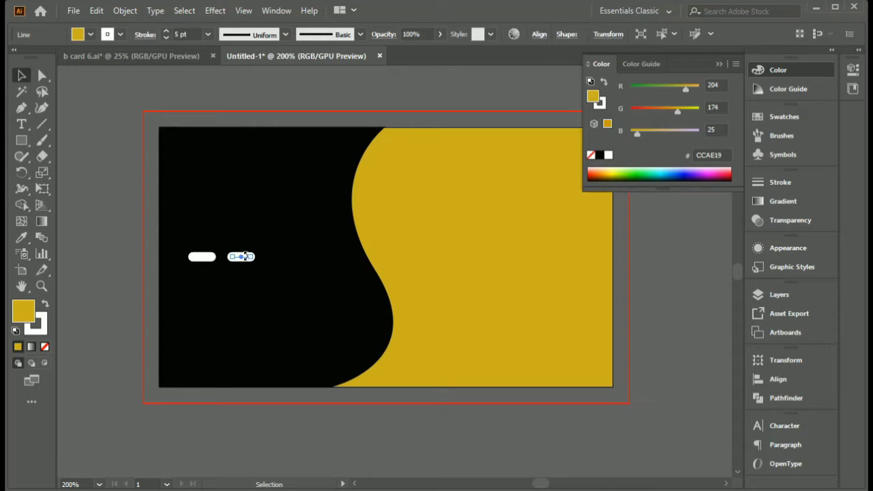
pyautogui.scroll(2, 248, 257)
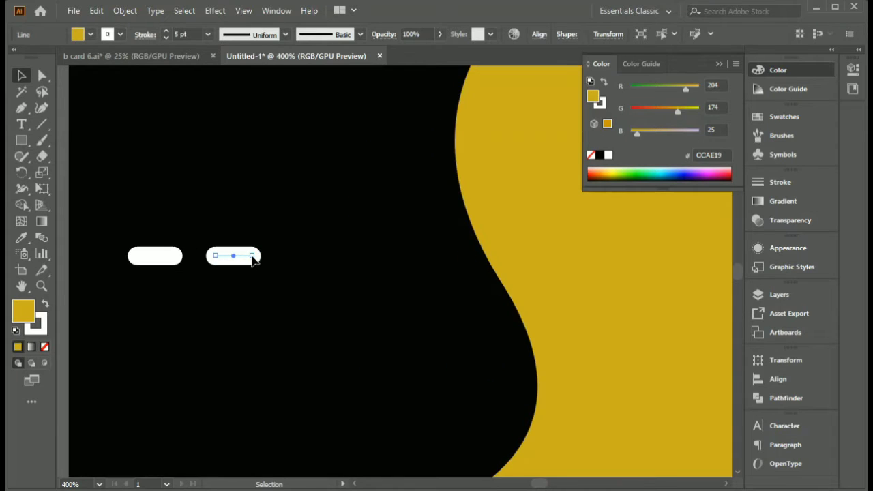
pyautogui.moveTo(251, 257); pyautogui.dragTo(307, 259)
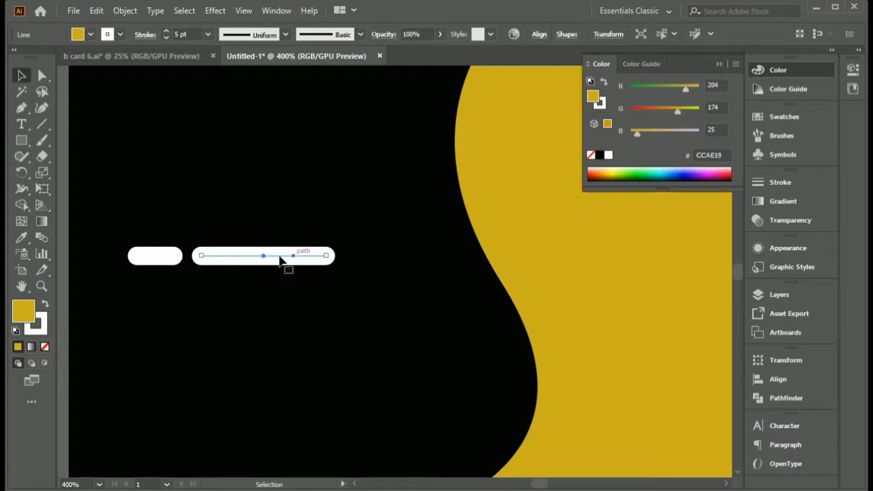
# - Place a copy of the short dash after the long one, matching the gap between the first two dashes, and deselect it
pyautogui.moveTo(218, 257); pyautogui.dragTo(390, 259)
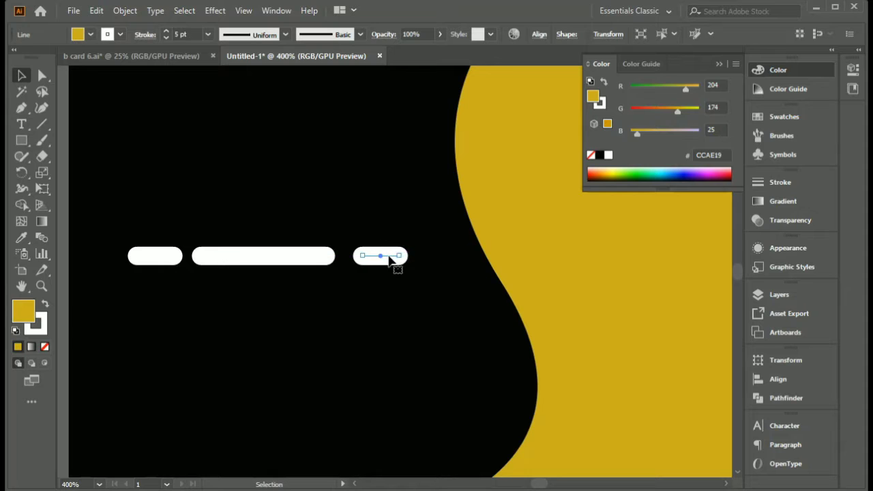
pyautogui.scroll(-1, 309, 291)
pyautogui.scroll(1, 309, 291)
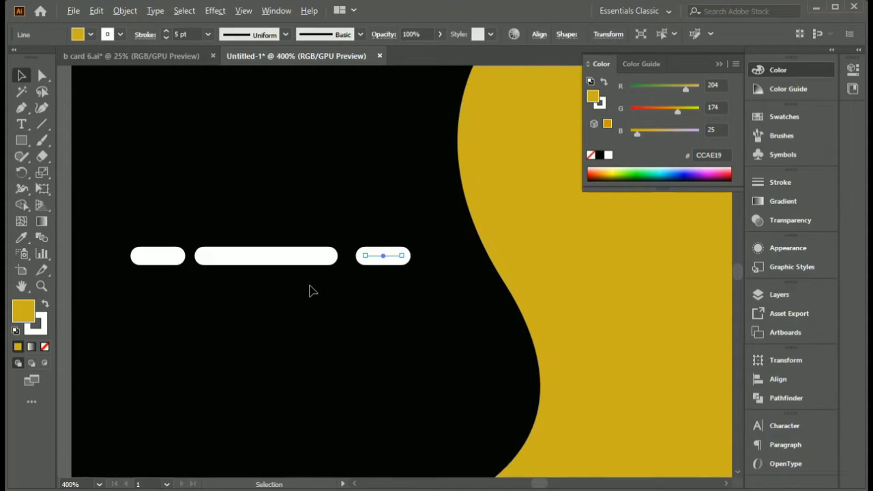
pyautogui.moveTo(386, 264)
pyautogui.mouseDown()
pyautogui.moveTo(358, 263)
pyautogui.moveTo(385, 259)
pyautogui.mouseUp()
pyautogui.click(344, 296)
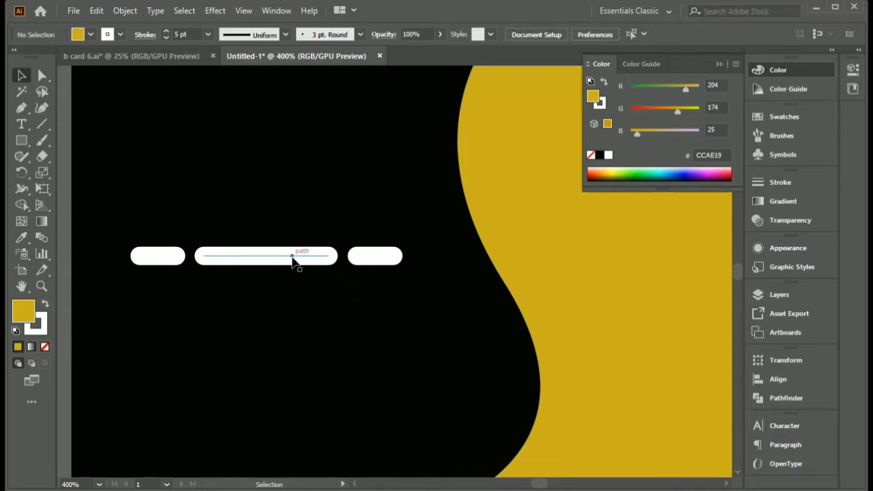
# - Duplicate the three-dash row twice below the original, shifting the second row slightly left and the third row right
pyautogui.click(157, 258)
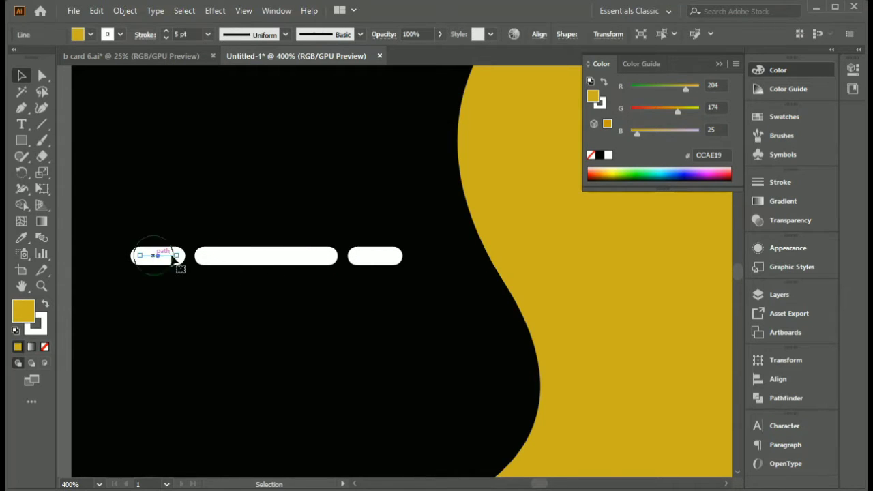
pyautogui.keyDown('shift'); pyautogui.click(286, 257); pyautogui.keyUp('shift')
pyautogui.keyDown('shift'); pyautogui.click(375, 258); pyautogui.keyUp('shift')
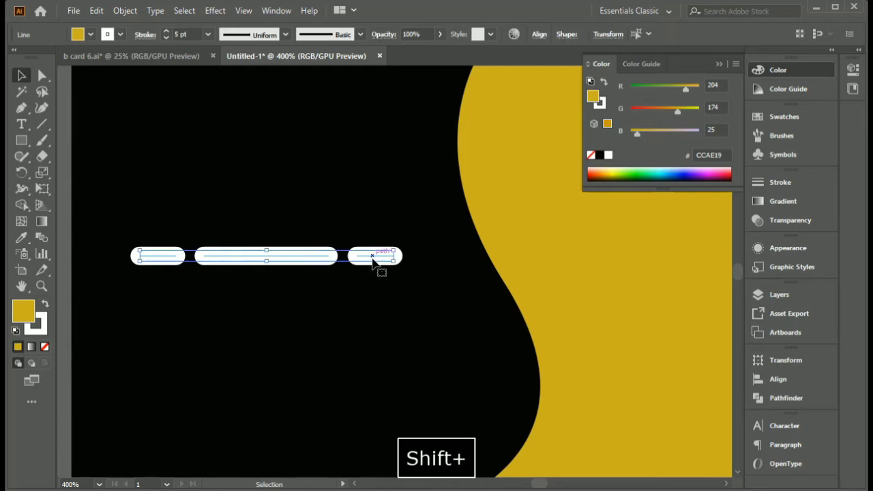
pyautogui.moveTo(323, 256); pyautogui.dragTo(291, 284)
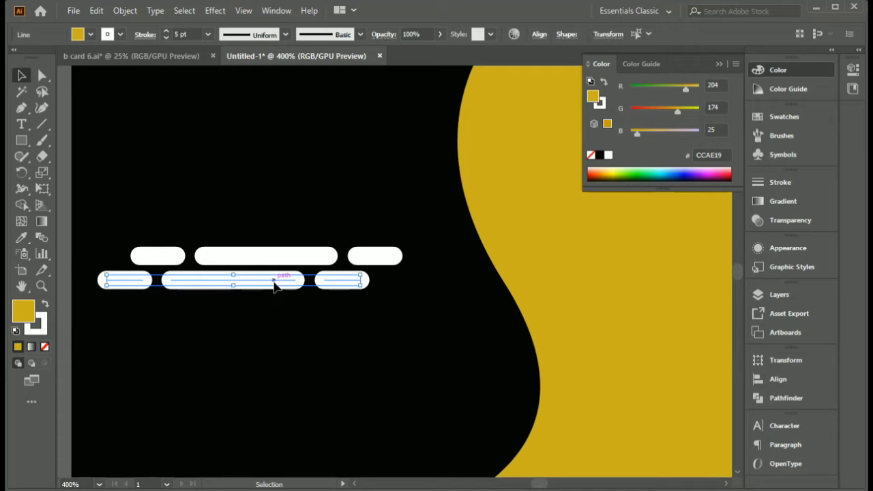
pyautogui.moveTo(274, 286); pyautogui.dragTo(345, 313)
pyautogui.scroll(1, 348, 315)
pyautogui.scroll(-3, 344, 314)
pyautogui.click(145, 289)
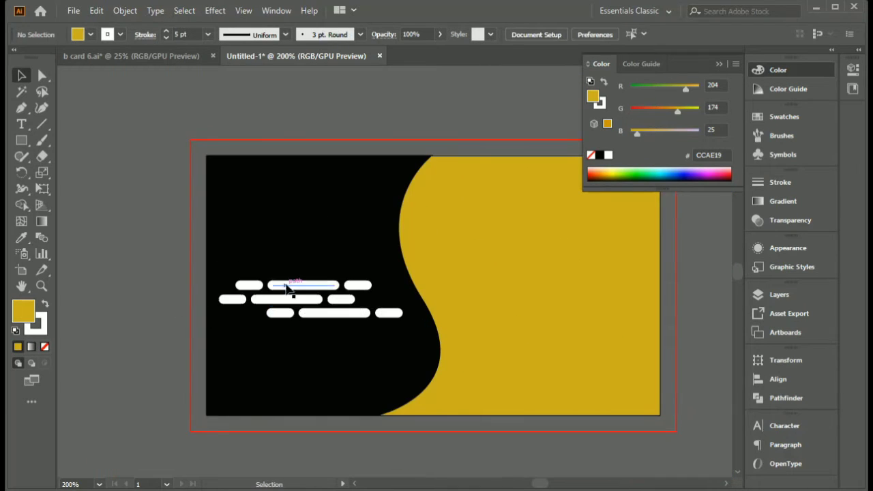
# - Select all nine dashes in the three staggered rows and group them
pyautogui.click(290, 288)
pyautogui.moveTo(227, 259); pyautogui.dragTo(391, 342)
pyautogui.rightClick(331, 316)
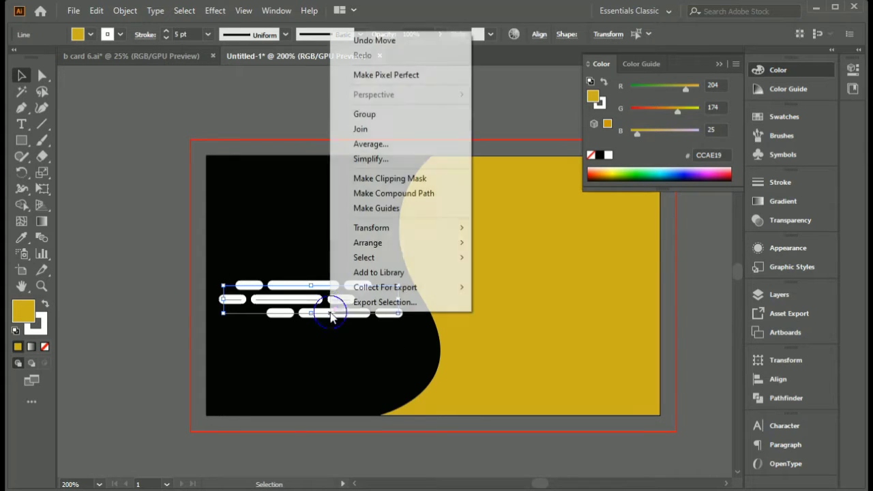
pyautogui.click(366, 114)
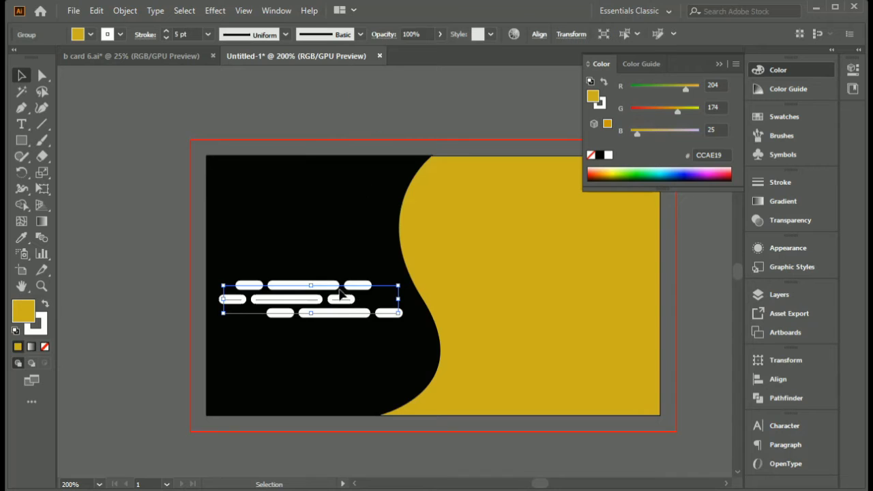
# - Duplicate the dash group horizontally to the right, extending the rows over the golden area, and deselect it
pyautogui.moveTo(306, 300); pyautogui.dragTo(466, 306)
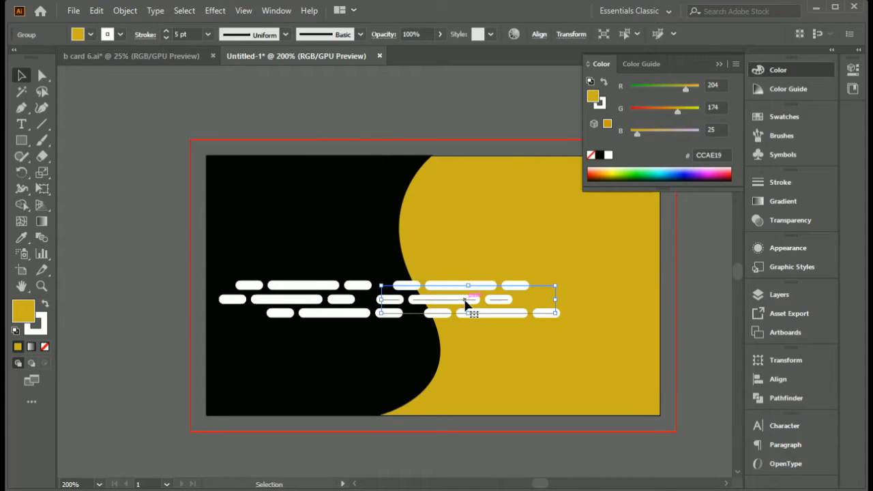
pyautogui.click(139, 345)
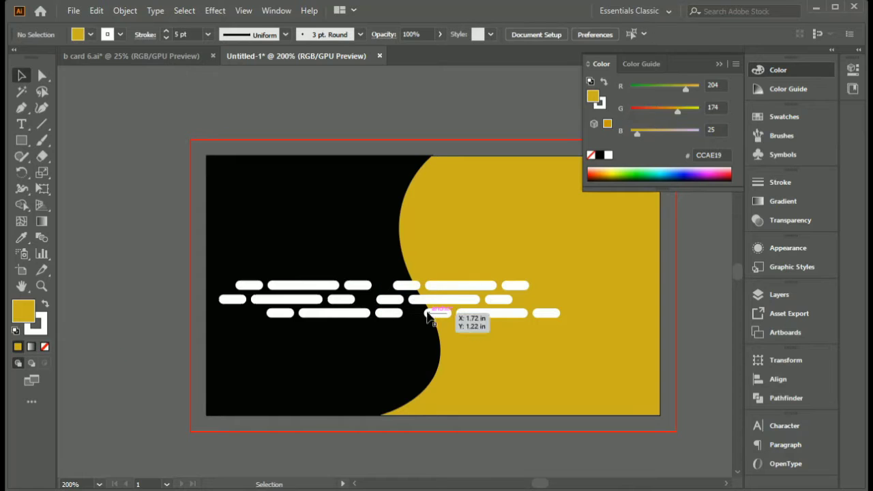
pyautogui.click(720, 65)
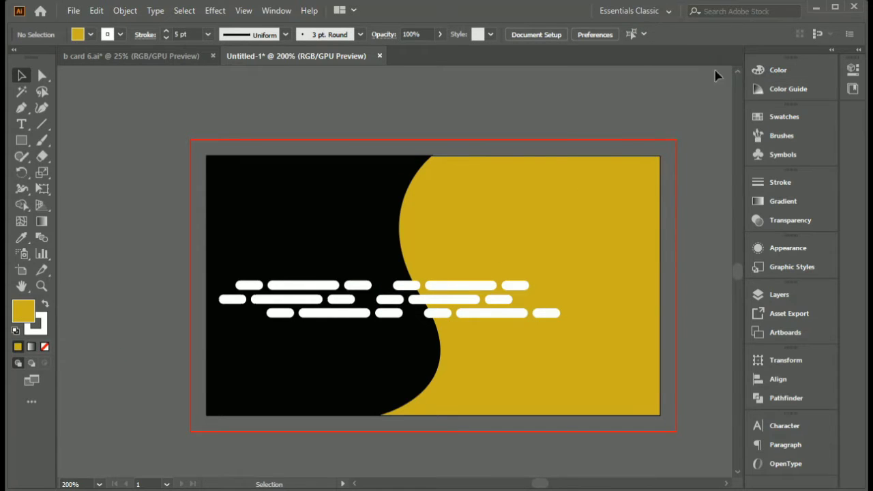
# - Try to unite the two dash groups with Pathfinder
pyautogui.moveTo(156, 270); pyautogui.dragTo(563, 350)
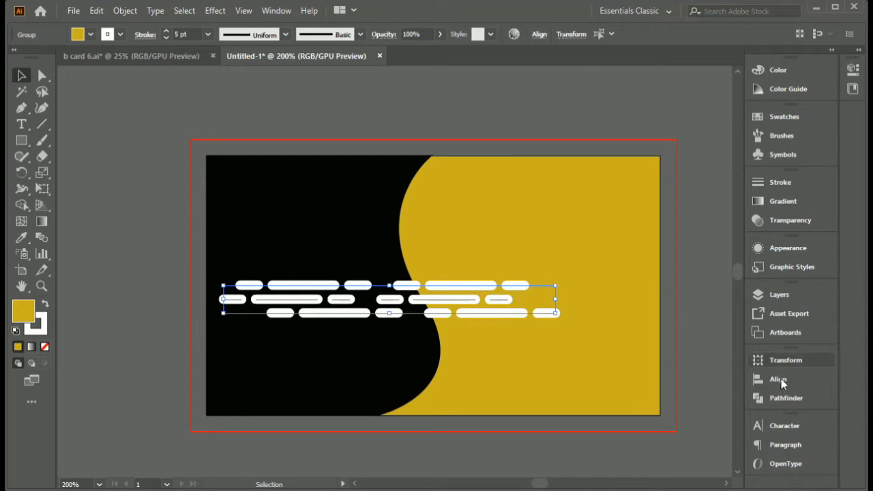
pyautogui.click(785, 398)
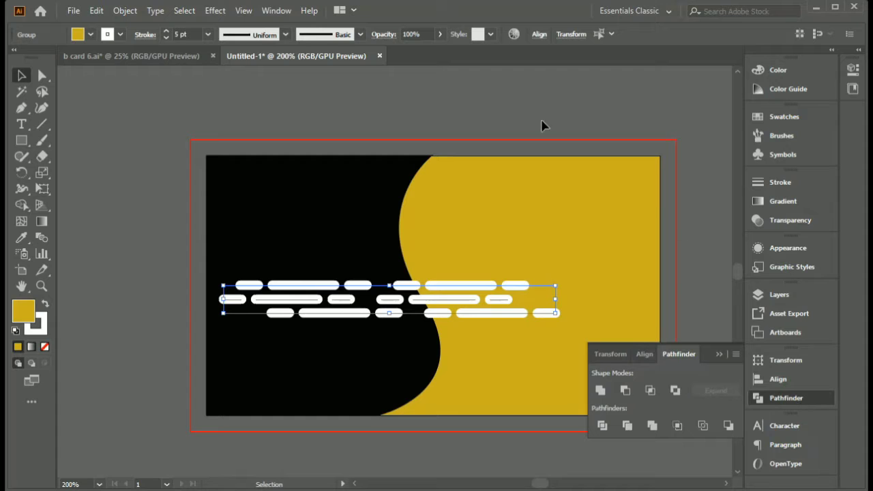
pyautogui.click(275, 11)
pyautogui.moveTo(241, 13)
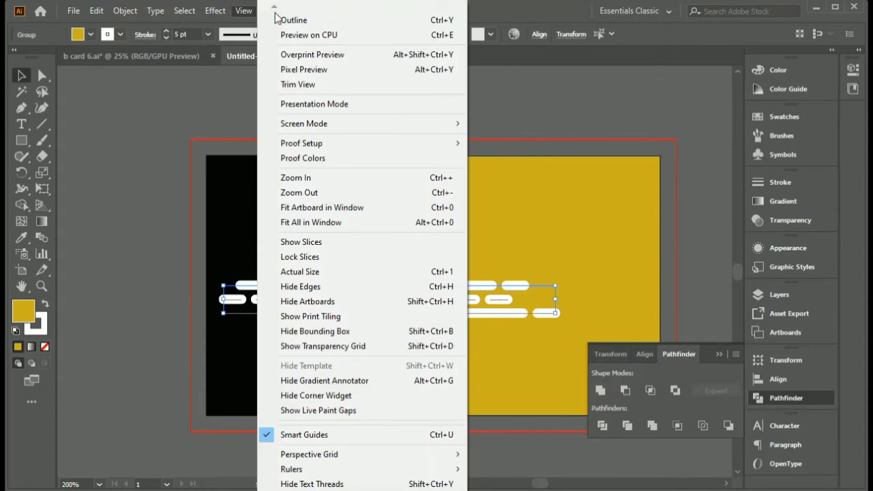
pyautogui.click(537, 13)
pyautogui.click(276, 11)
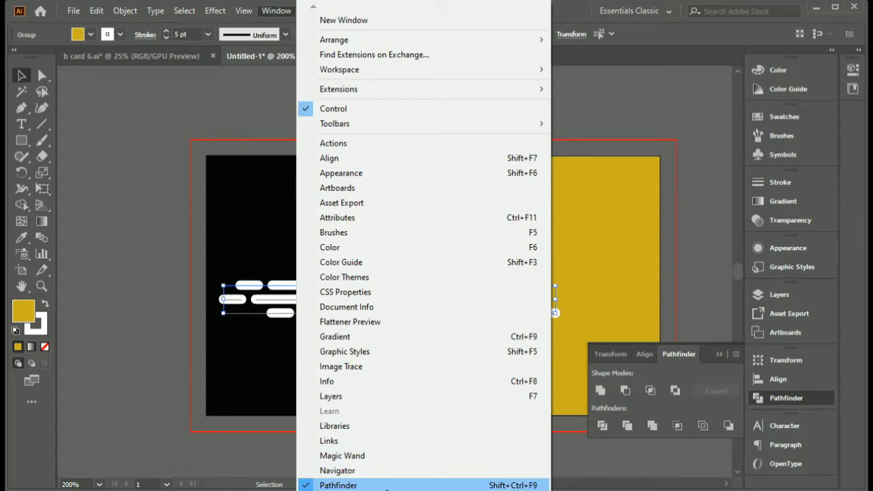
pyautogui.click(780, 397)
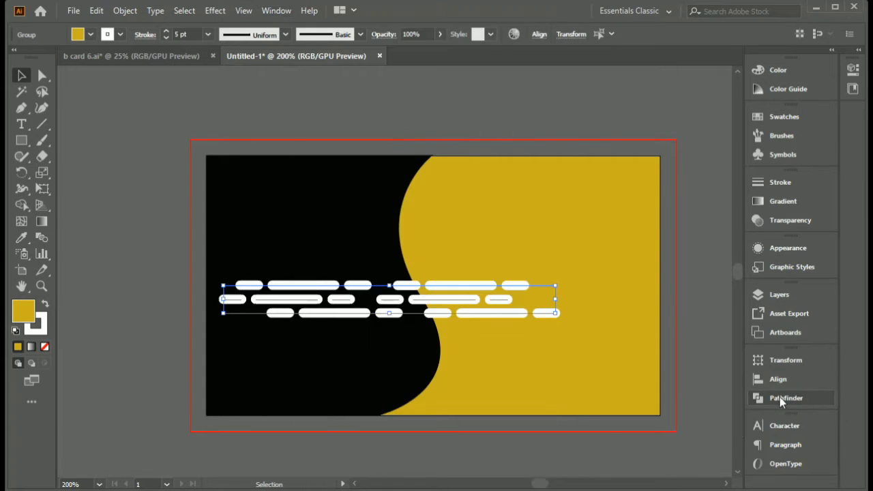
pyautogui.click(779, 397)
pyautogui.click(603, 392)
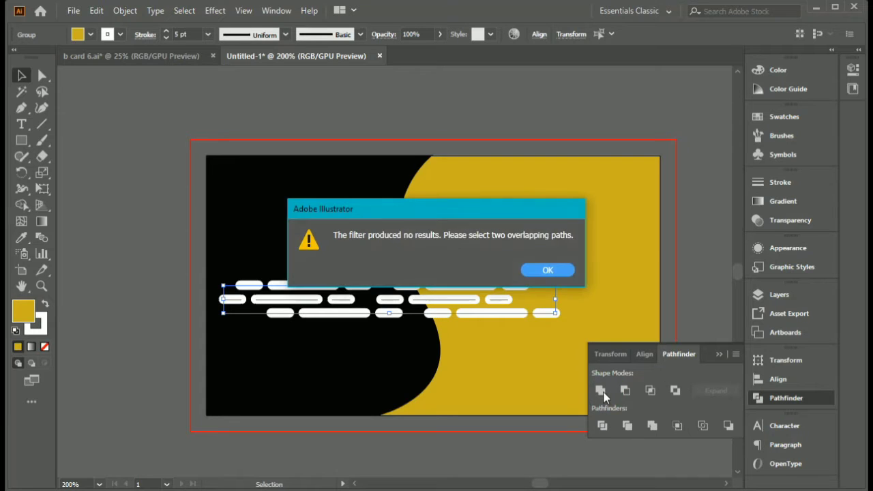
pyautogui.click(549, 270)
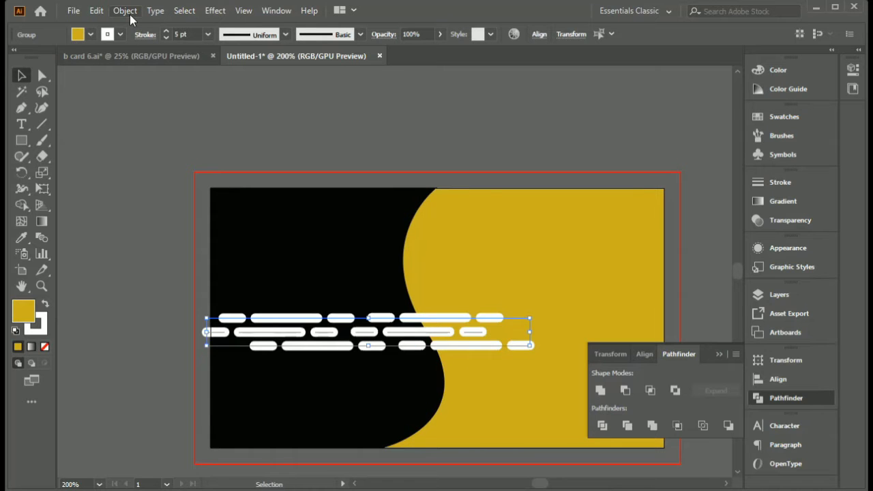
# - Expand the two dash groups into outlined shapes and unite them into one group with Pathfinder
pyautogui.click(125, 10)
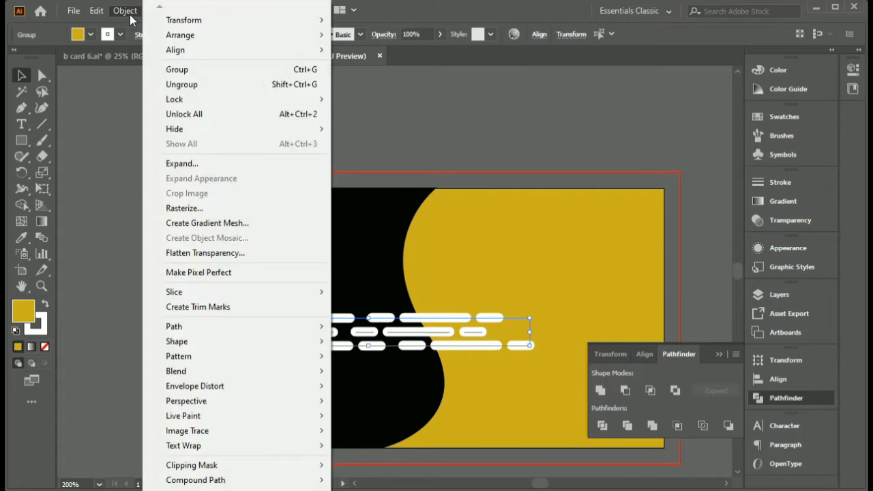
pyautogui.click(182, 161)
pyautogui.click(416, 379)
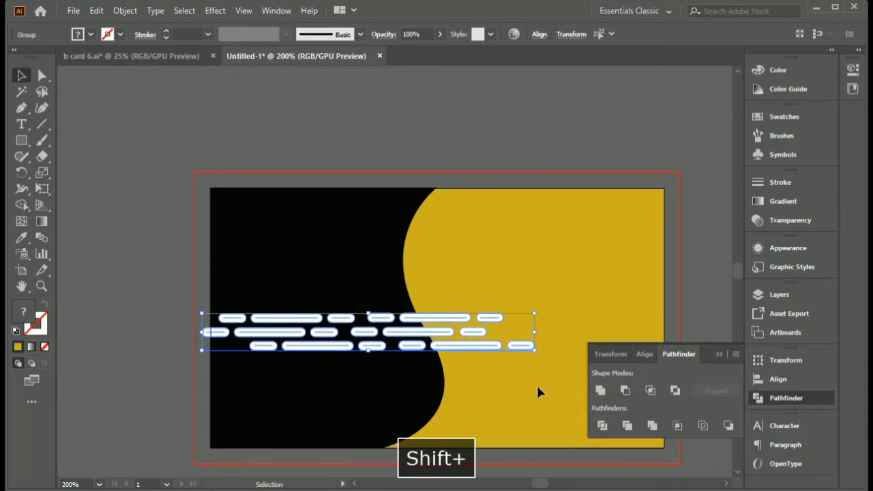
pyautogui.click(600, 390)
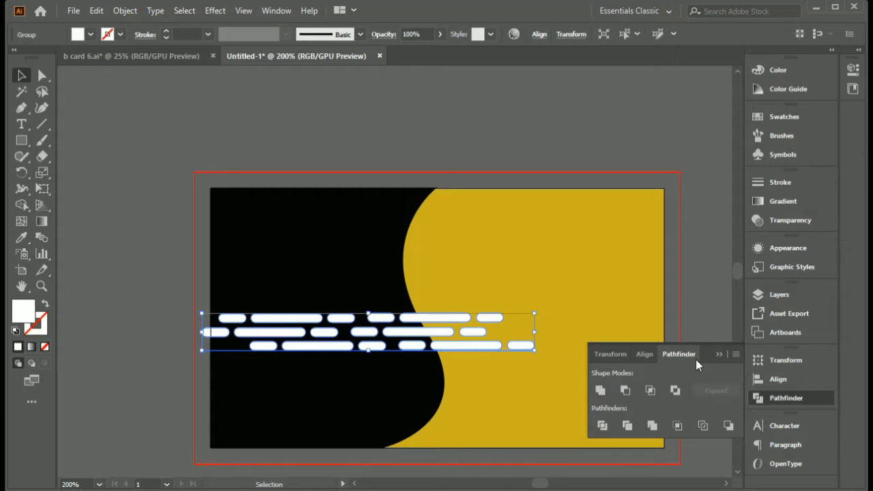
pyautogui.click(719, 355)
# - Start a new brush of type Art Brush from the united dash group
pyautogui.moveTo(444, 332)
pyautogui.mouseDown()
pyautogui.moveTo(512, 337)
pyautogui.moveTo(507, 319)
pyautogui.moveTo(530, 311)
pyautogui.moveTo(549, 272)
pyautogui.moveTo(793, 138)
pyautogui.moveTo(696, 138)
pyautogui.mouseUp()
pyautogui.click(512, 302)
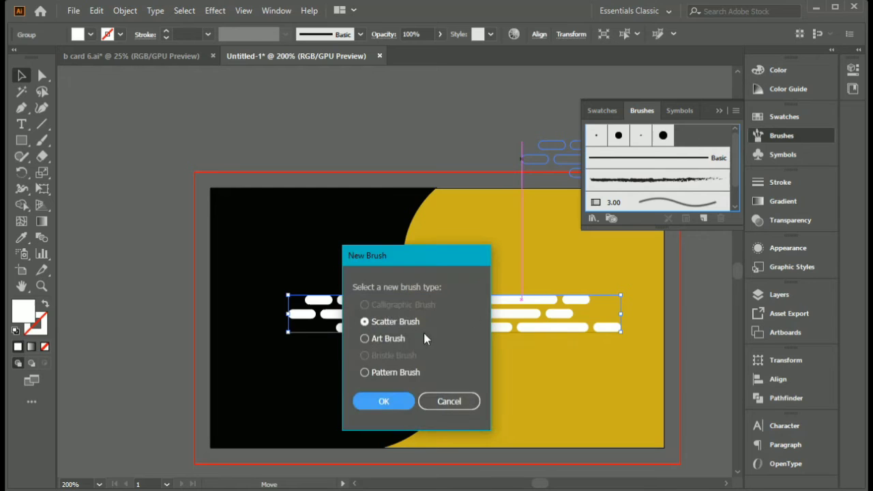
pyautogui.click(365, 339)
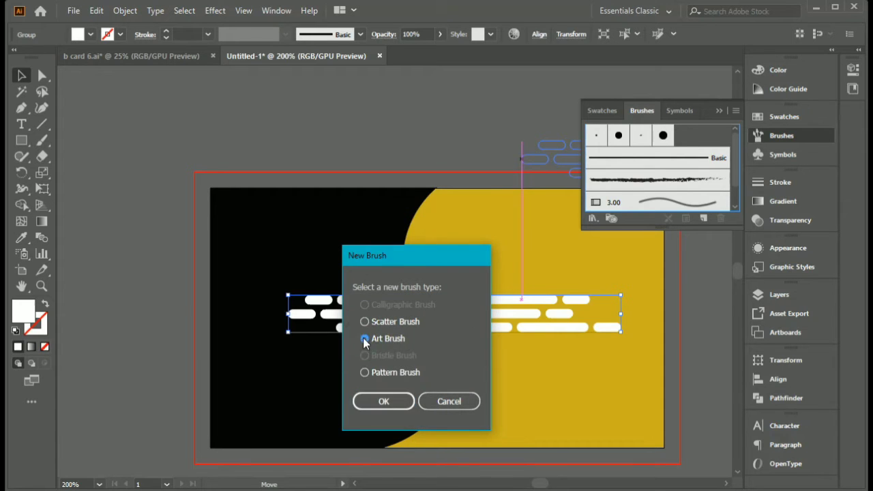
pyautogui.click(383, 401)
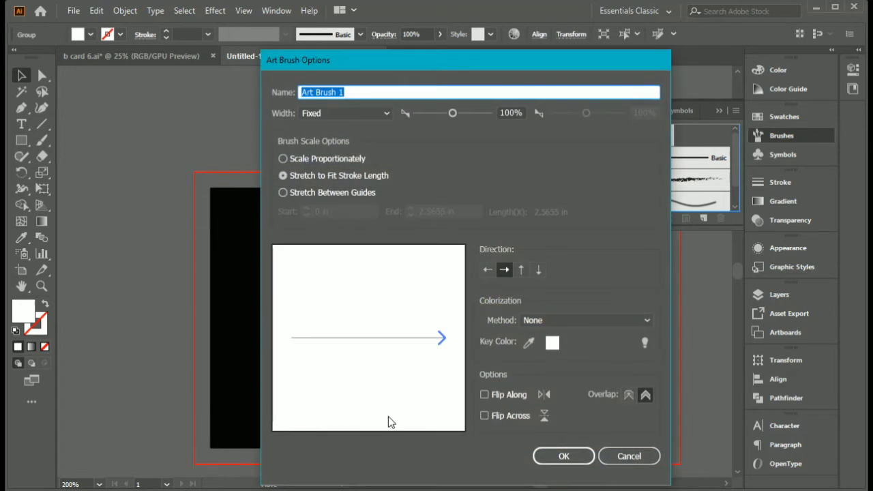
# - Set the art brush's colorization method to Hue Shift, keep its width Fixed, and create the brush
pyautogui.click(372, 114)
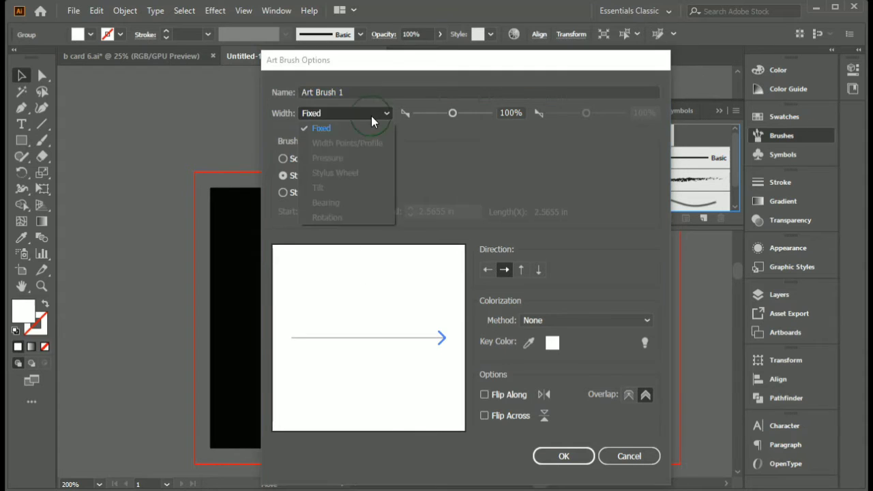
pyautogui.click(371, 116)
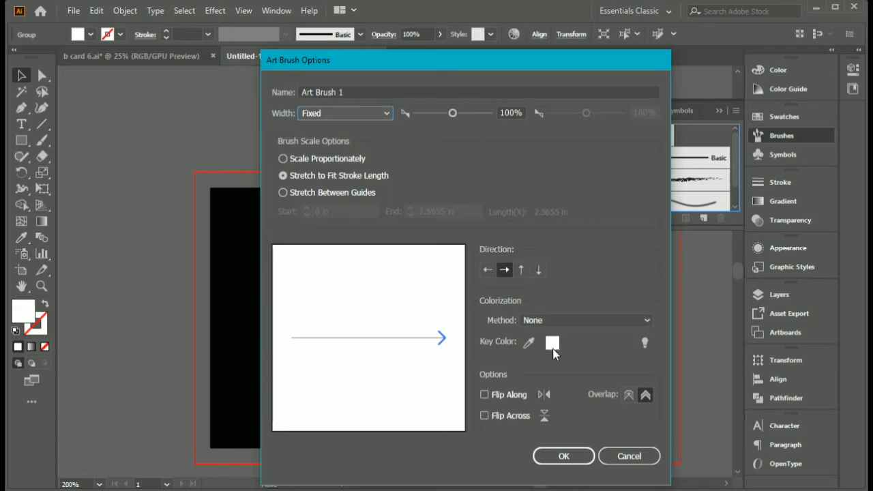
pyautogui.click(628, 325)
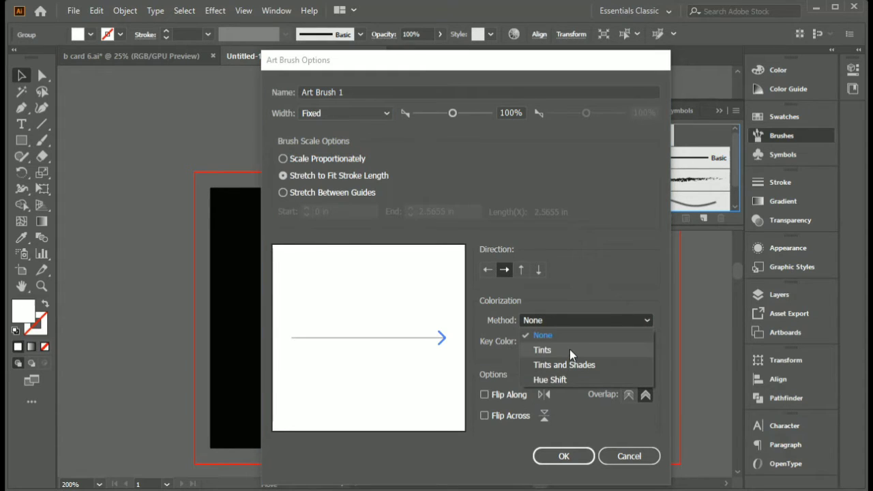
pyautogui.click(569, 349)
pyautogui.click(608, 323)
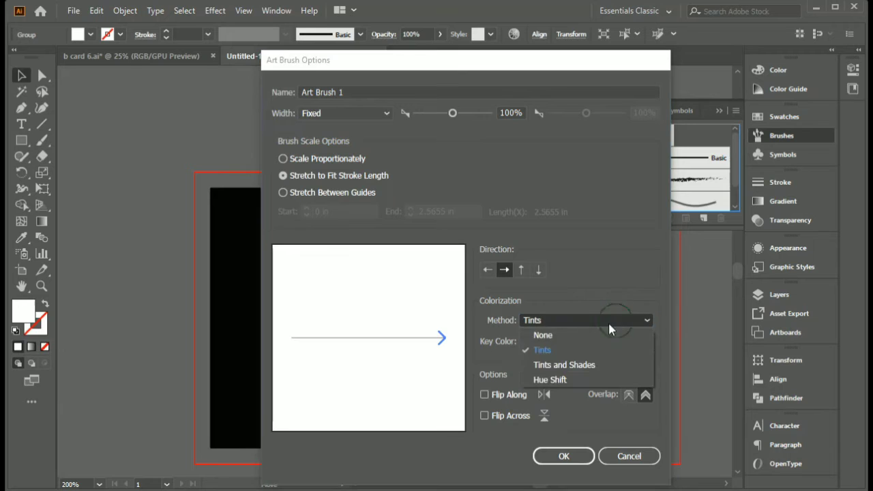
pyautogui.click(562, 380)
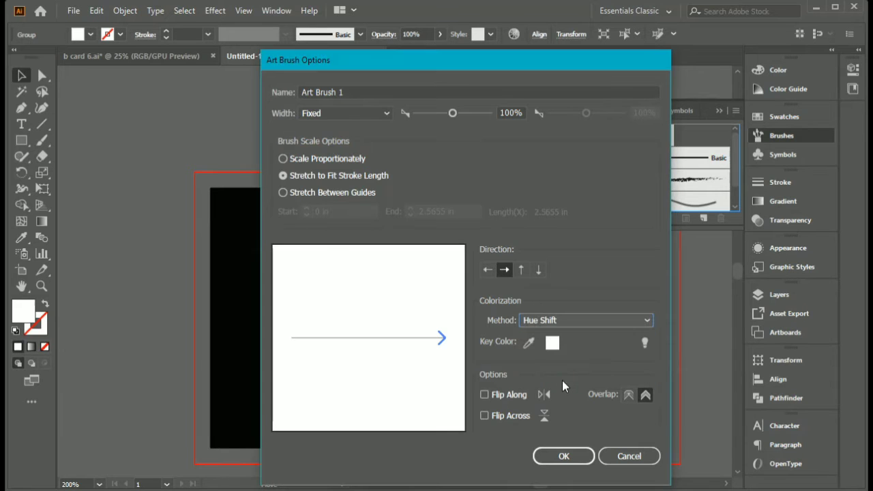
pyautogui.click(571, 458)
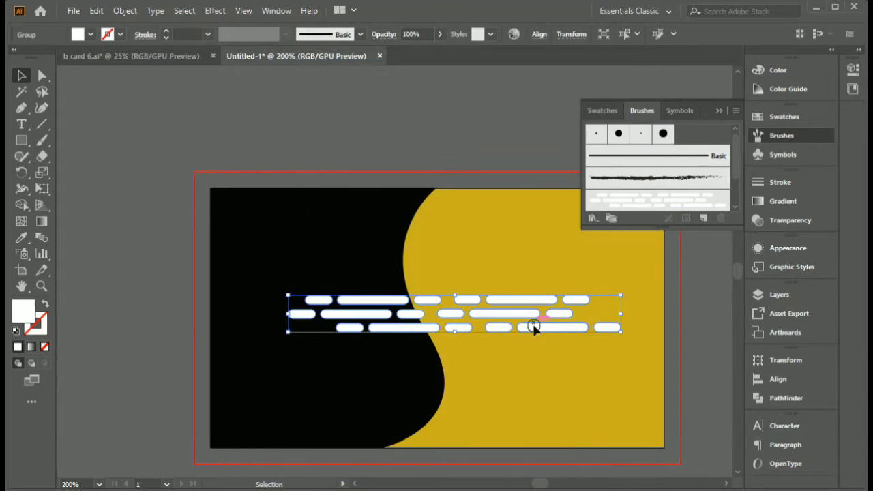
# - Move the original white dash group off the card onto the empty canvas above it and deselect it
pyautogui.moveTo(534, 328); pyautogui.dragTo(298, 137)
pyautogui.click(497, 171)
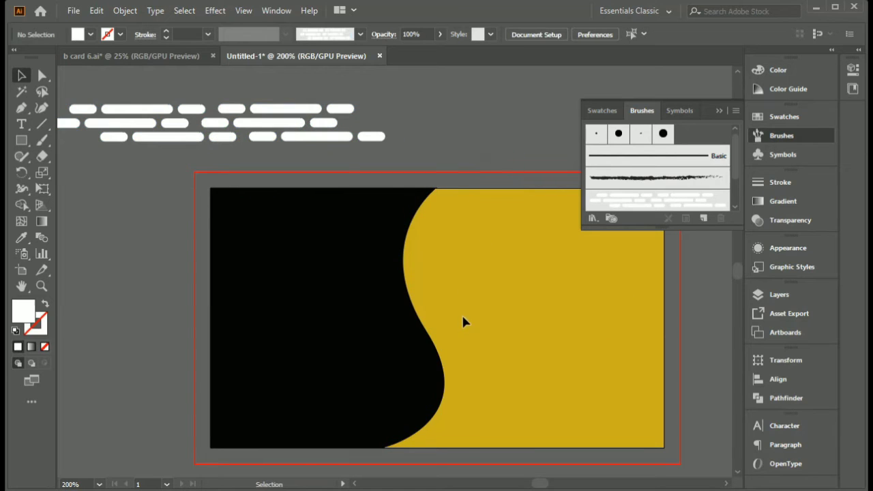
pyautogui.moveTo(462, 317); pyautogui.dragTo(416, 295)
pyautogui.scroll(4, 412, 173)
pyautogui.scroll(-1, 412, 173)
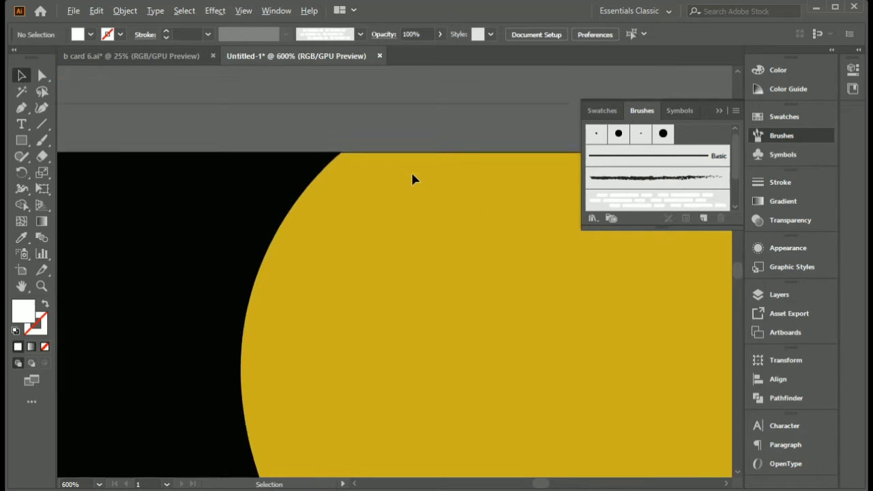
pyautogui.scroll(-3, 411, 171)
pyautogui.moveTo(348, 194); pyautogui.dragTo(343, 183)
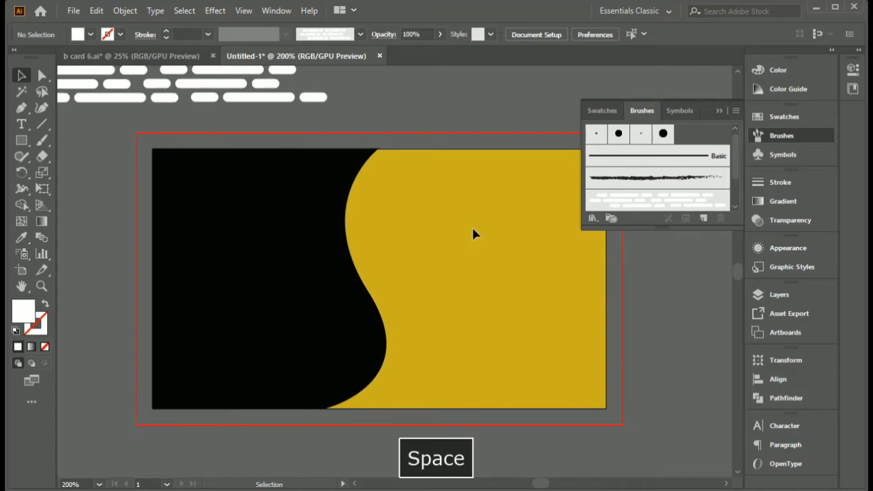
pyautogui.click(719, 110)
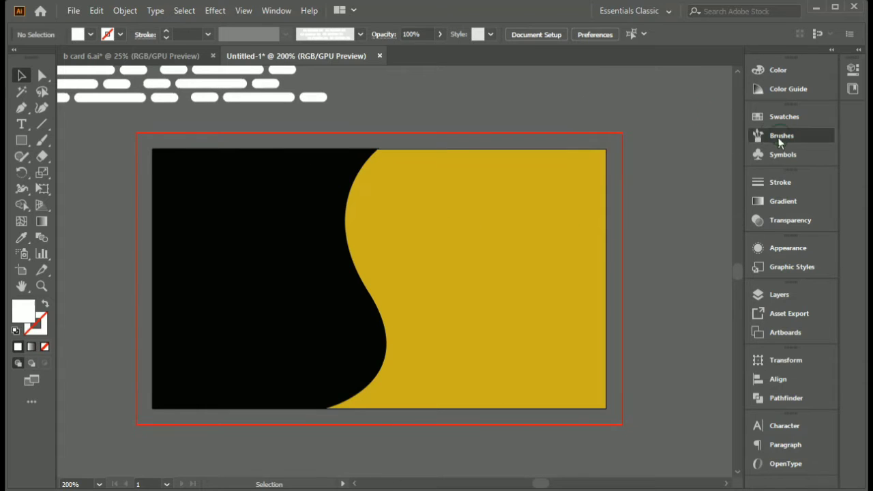
pyautogui.click(780, 139)
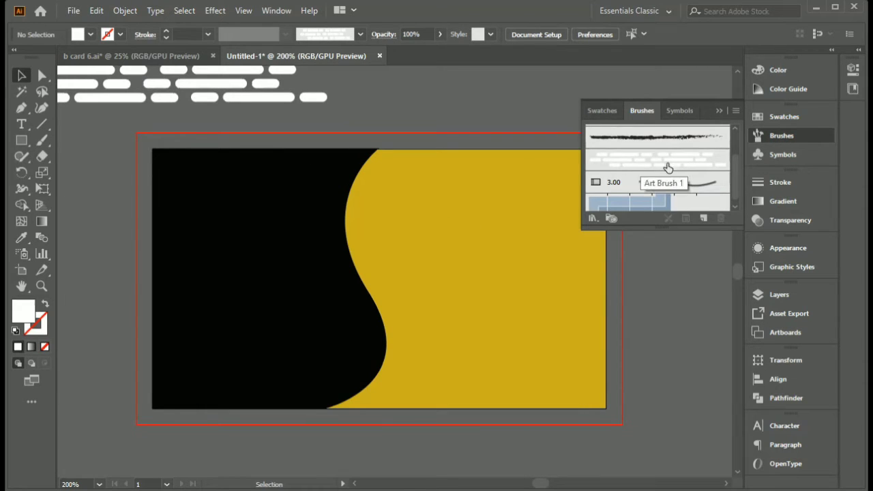
pyautogui.click(715, 111)
pyautogui.press('space')
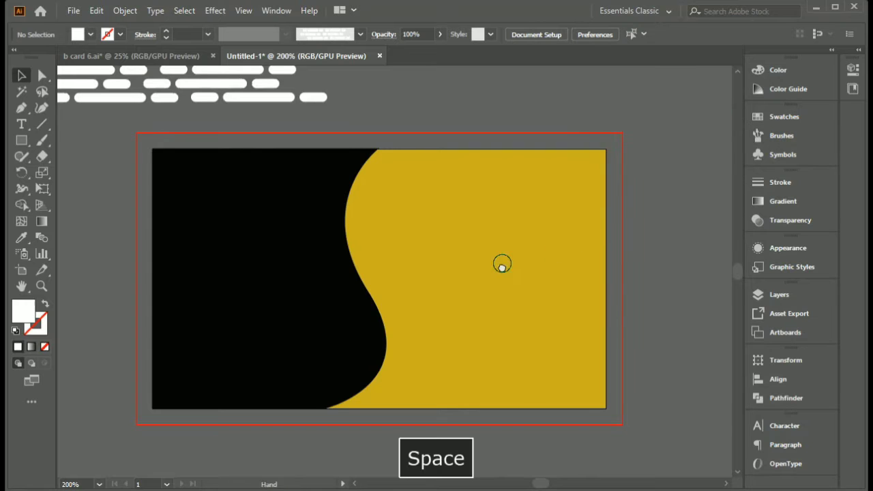
pyautogui.moveTo(501, 263); pyautogui.dragTo(507, 284)
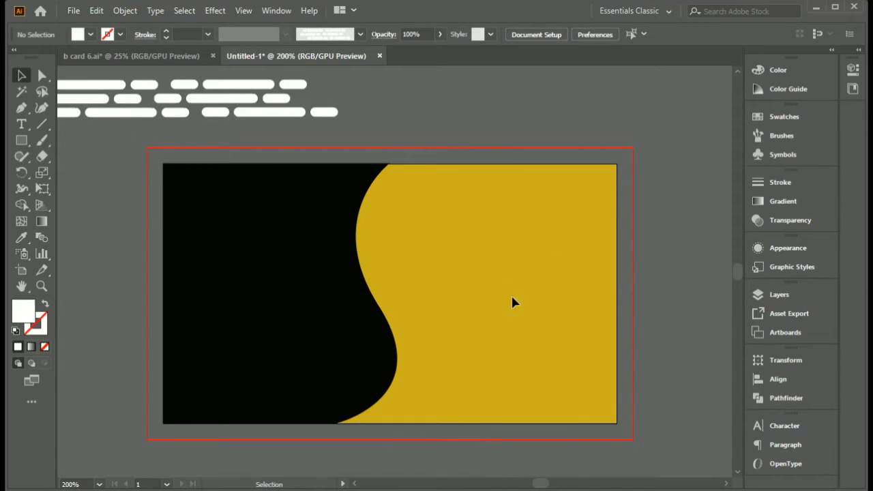
# - Draw an open S-shaped path with the Pen tool along the curved divider, from the card's top edge to its bottom edge
pyautogui.click(23, 107)
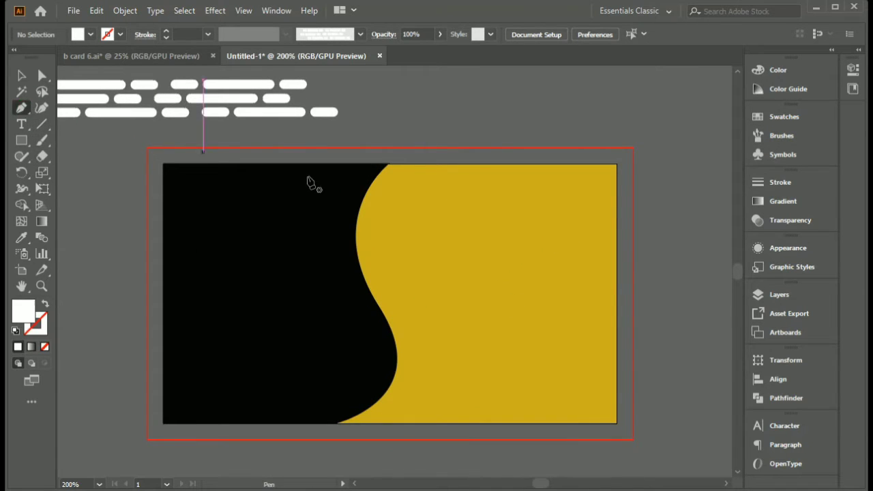
pyautogui.click(389, 165)
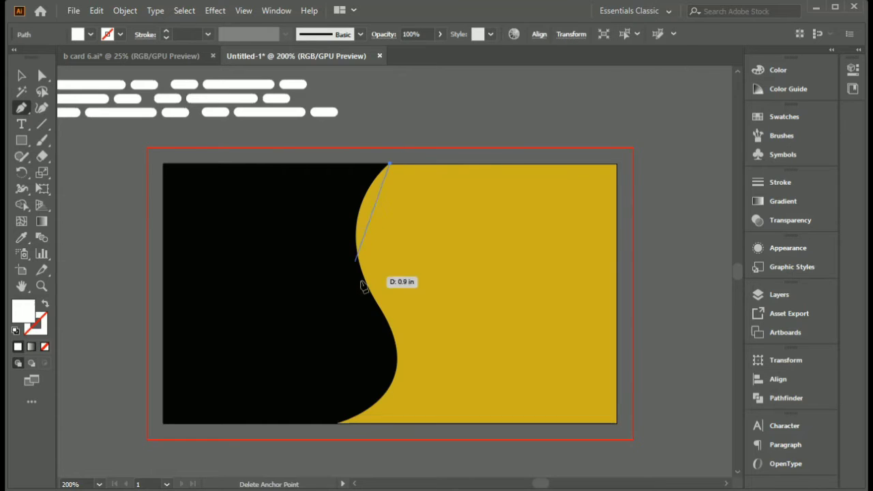
pyautogui.moveTo(371, 301); pyautogui.dragTo(428, 401)
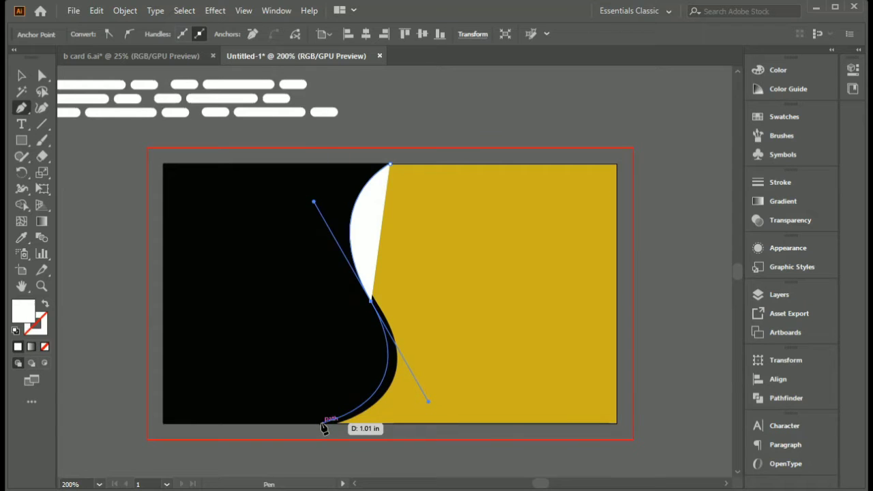
pyautogui.click(322, 424)
pyautogui.press('Escape')
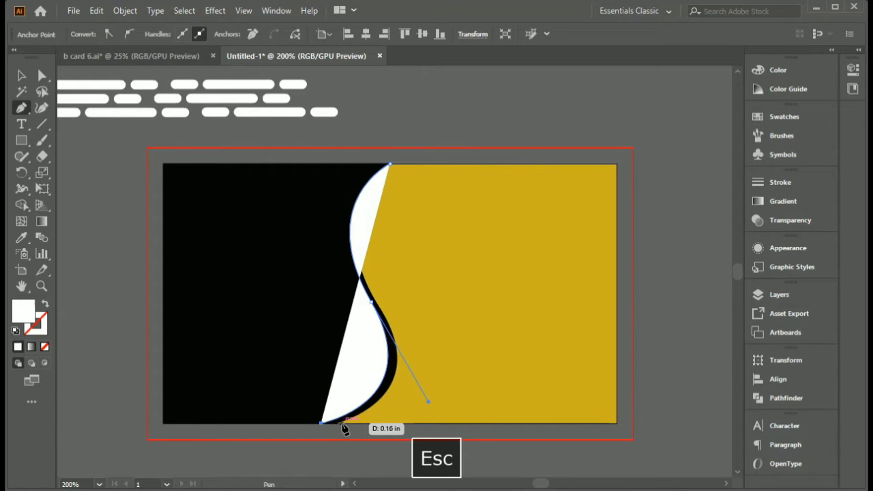
# - Give the S-shaped path no fill and a golden-yellow stroke (CCAE19) sampled from the card's golden area
pyautogui.click(45, 304)
pyautogui.doubleClick(46, 329)
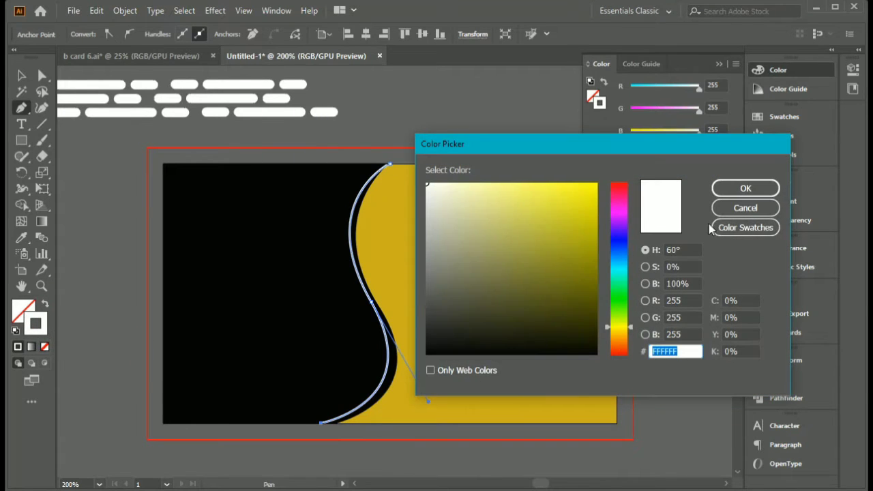
pyautogui.click(745, 208)
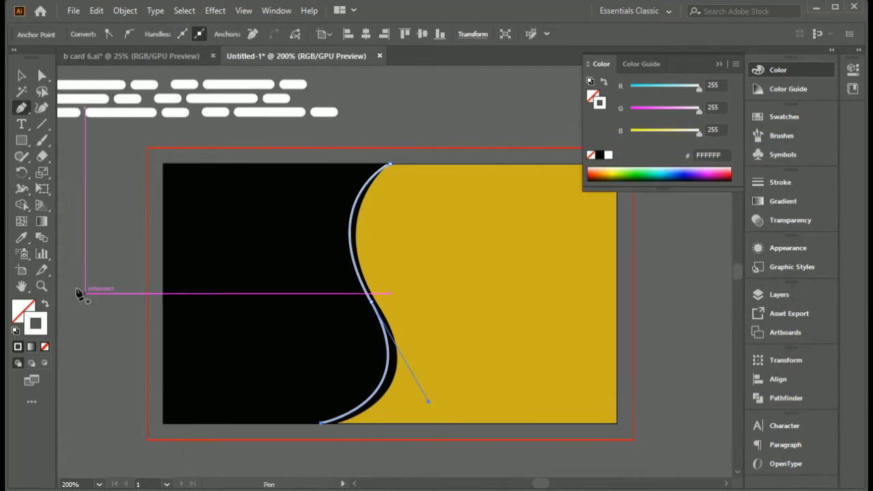
pyautogui.click(22, 238)
pyautogui.click(522, 236)
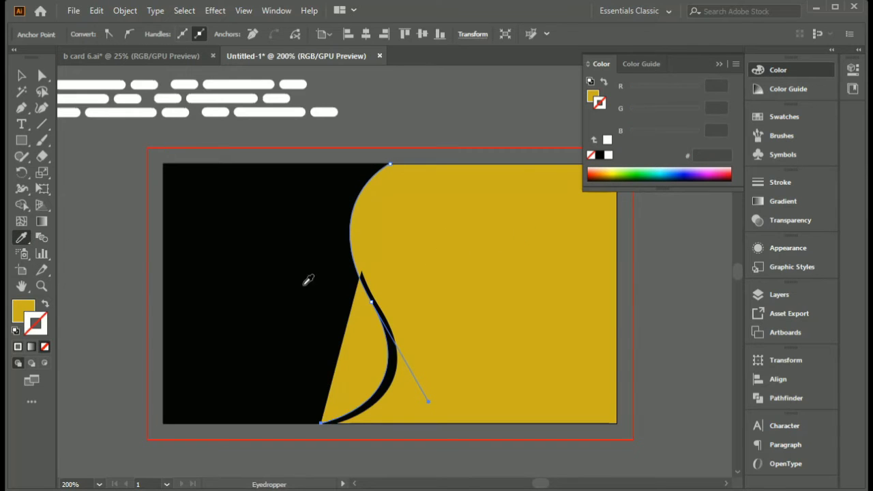
pyautogui.click(45, 307)
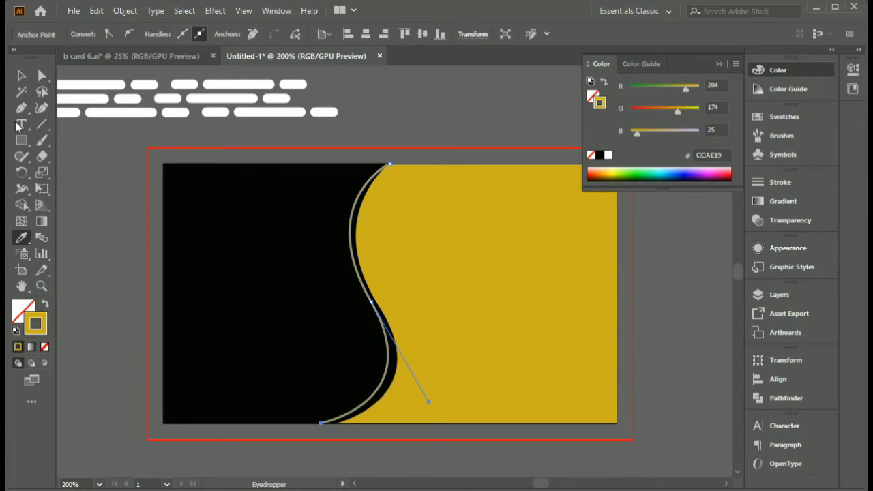
# - Apply the dashed Art Brush 1 to the S-shaped path's stroke and deselect the path
pyautogui.click(22, 75)
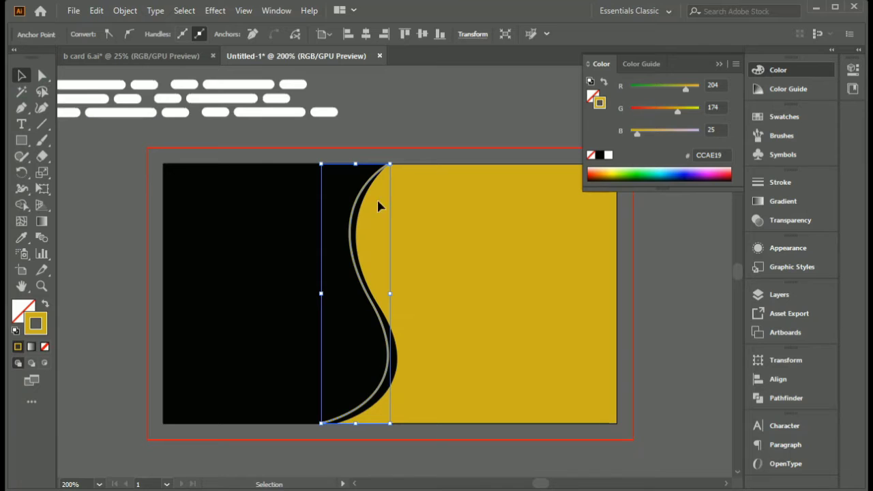
pyautogui.click(777, 135)
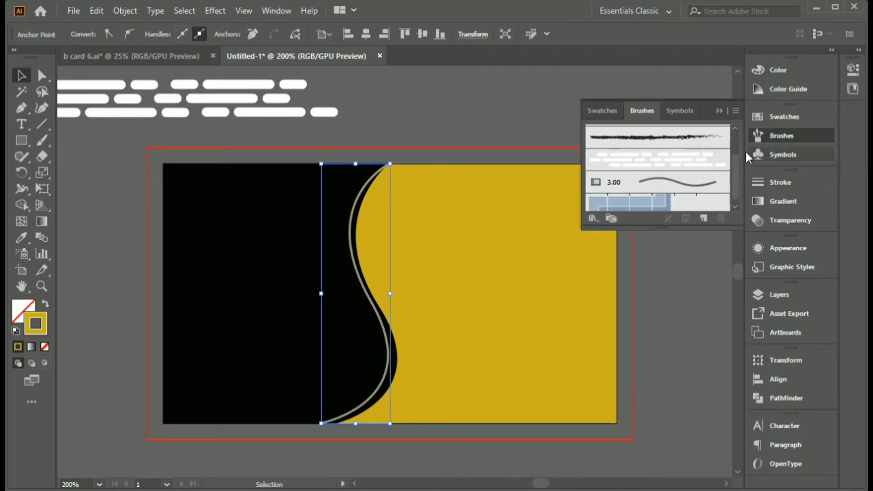
pyautogui.click(667, 161)
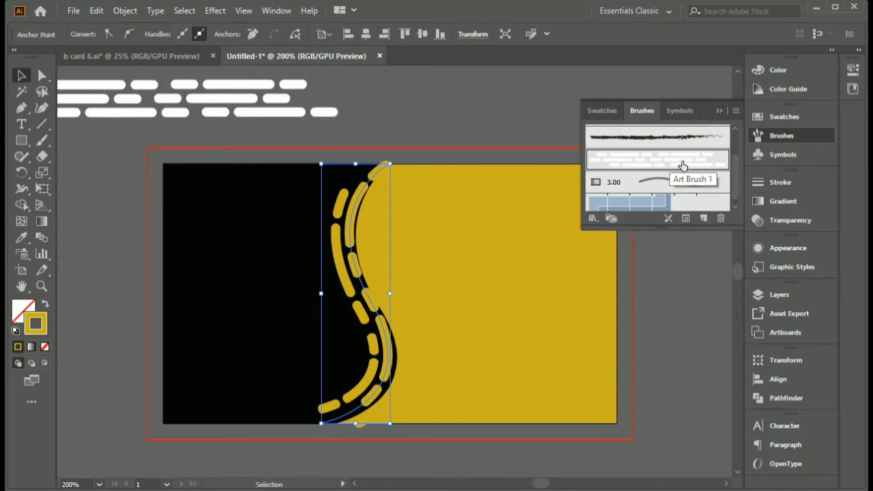
pyautogui.click(718, 112)
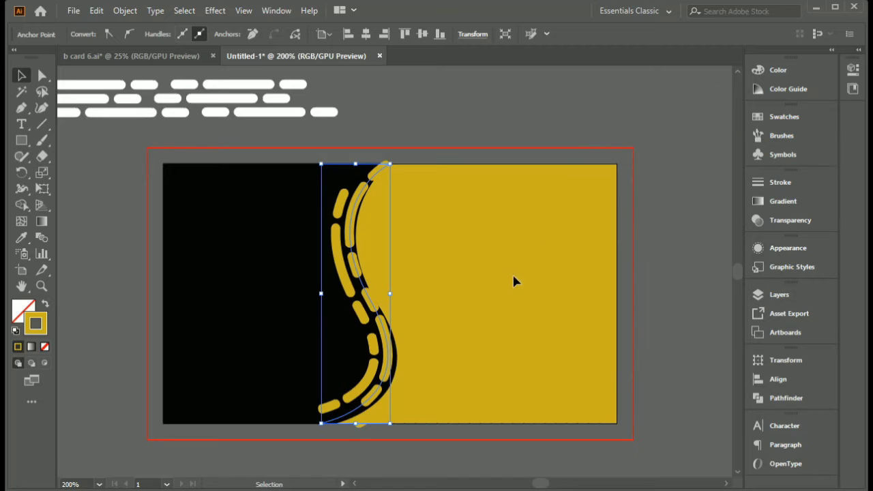
pyautogui.click(86, 191)
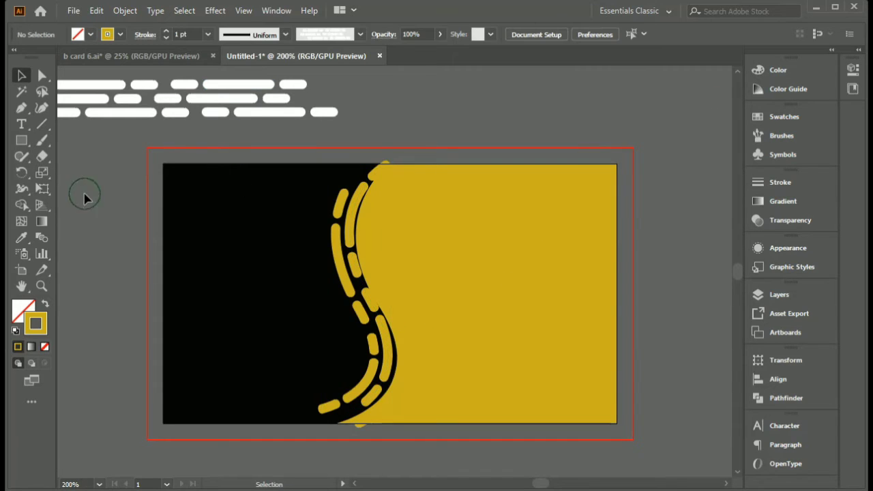
# - Apply the elliptical variable width profile, tapered at both ends, to the dashed path beside the divider
pyautogui.click(355, 248)
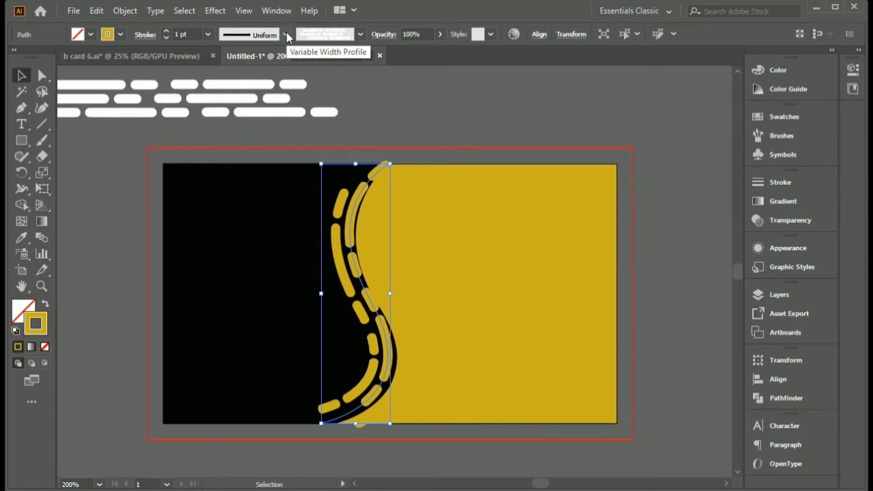
pyautogui.click(286, 34)
pyautogui.click(263, 78)
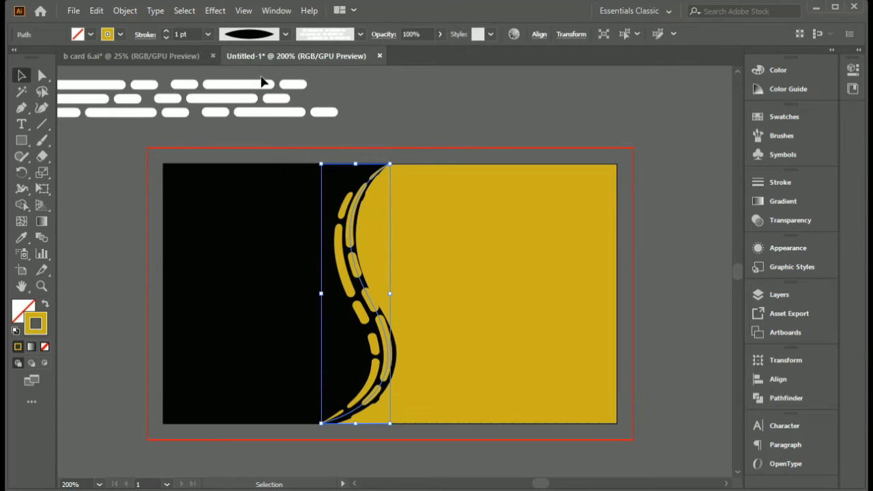
# - Try thinner stroke weights down to 0.25 pt on the dashed path and settle on 0.75 pt
pyautogui.click(166, 39)
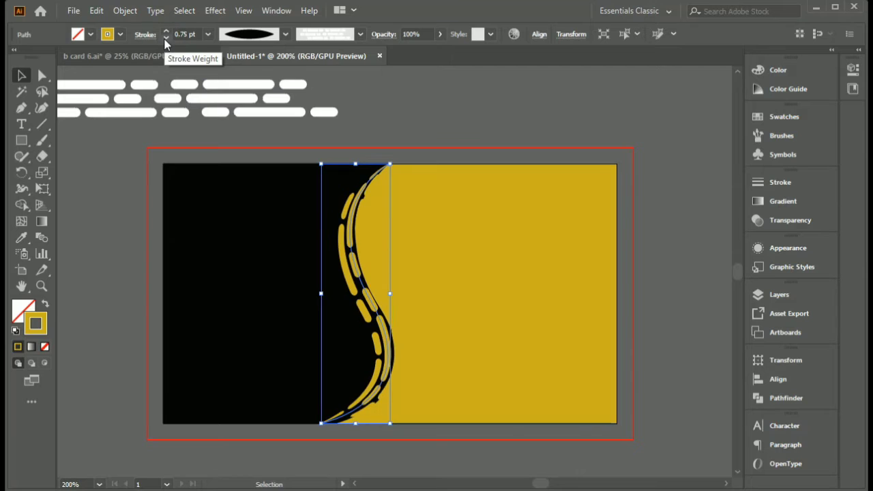
pyautogui.click(166, 38)
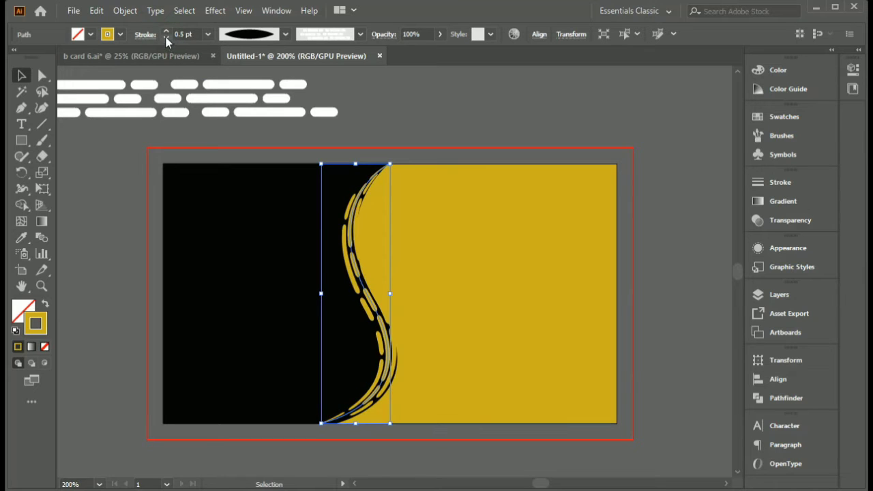
pyautogui.click(166, 37)
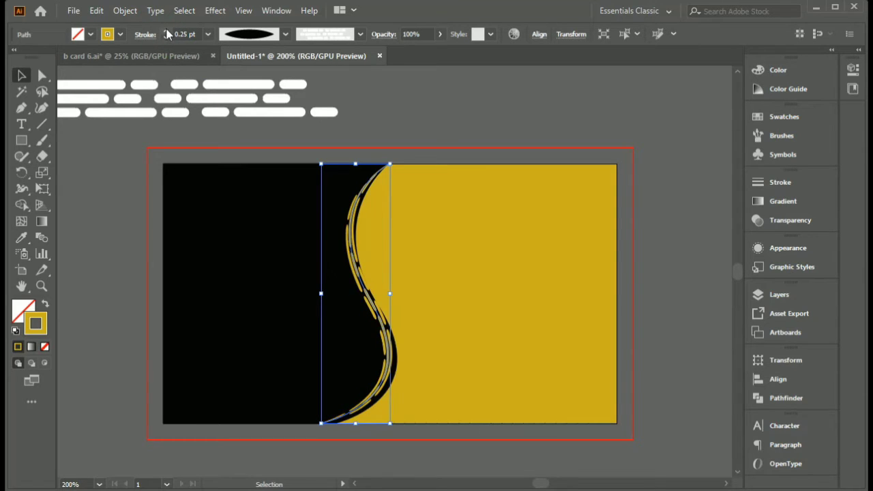
pyautogui.click(165, 31)
pyautogui.click(165, 30)
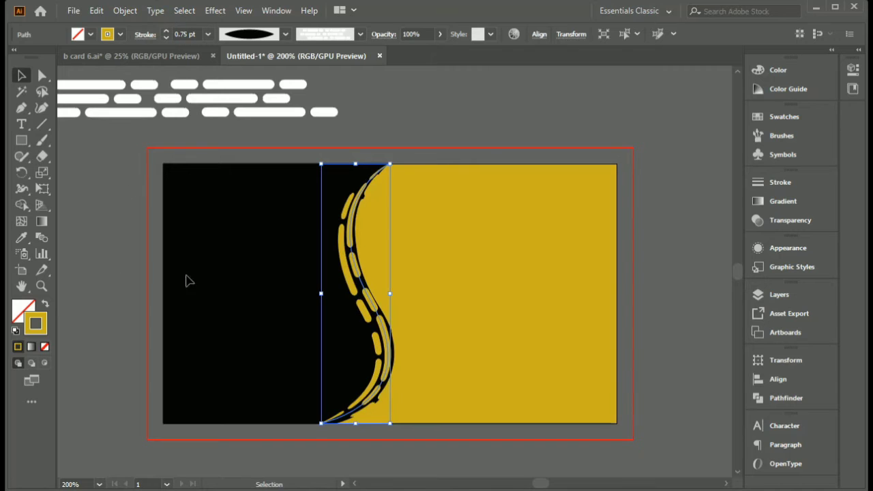
# - Set the dashed path's stroke weight to 0.5 pt and duplicate the path slightly to the left, over the black area
pyautogui.click(166, 38)
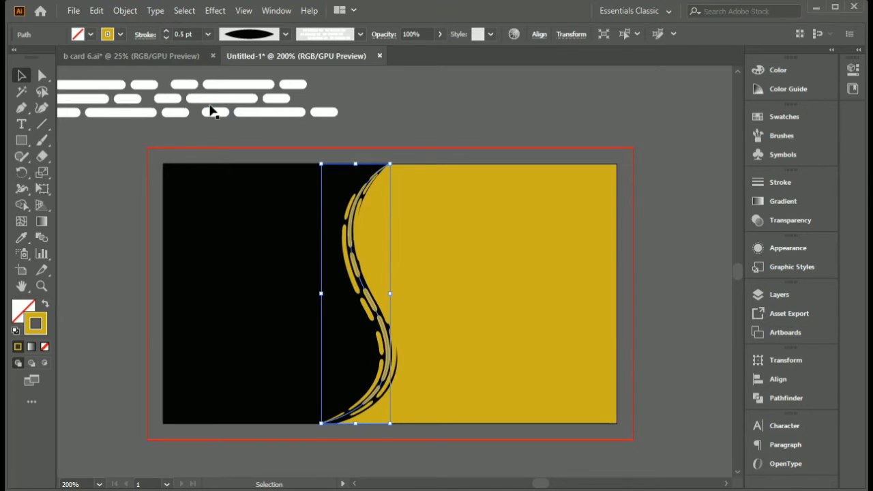
pyautogui.click(130, 321)
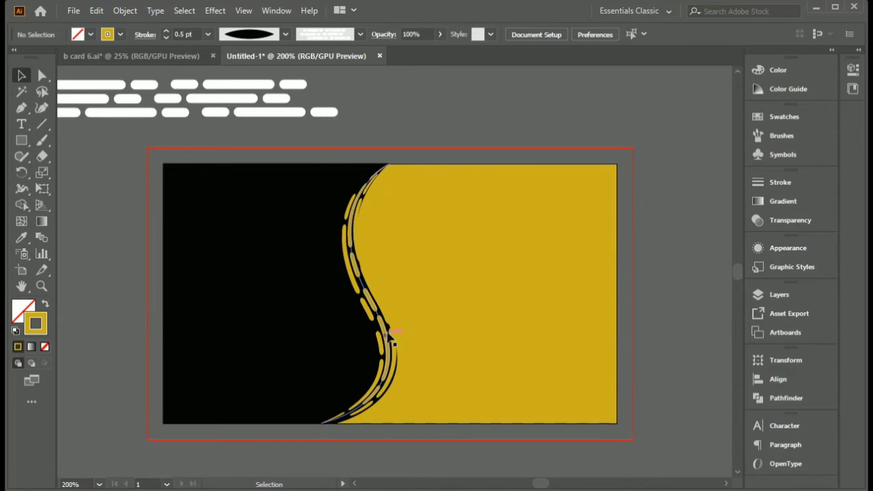
pyautogui.moveTo(386, 330); pyautogui.dragTo(363, 330)
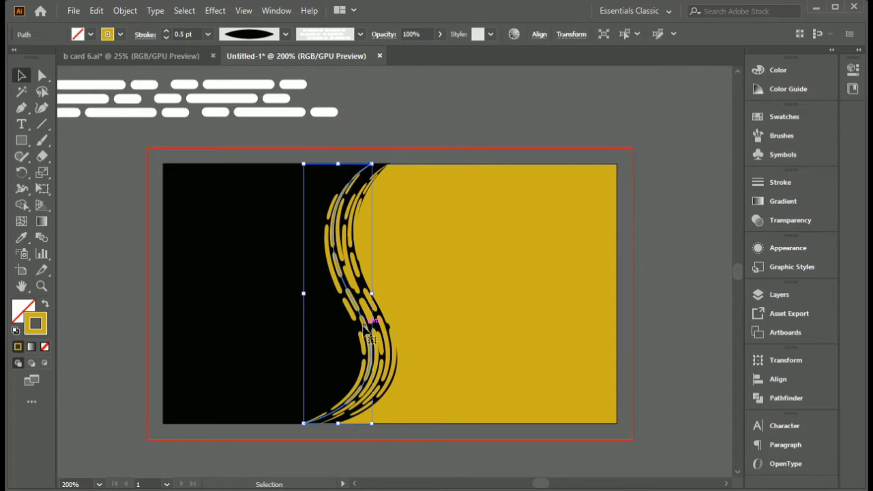
pyautogui.click(397, 483)
pyautogui.press('space')
pyautogui.moveTo(469, 434); pyautogui.dragTo(210, 384)
pyautogui.click(480, 430)
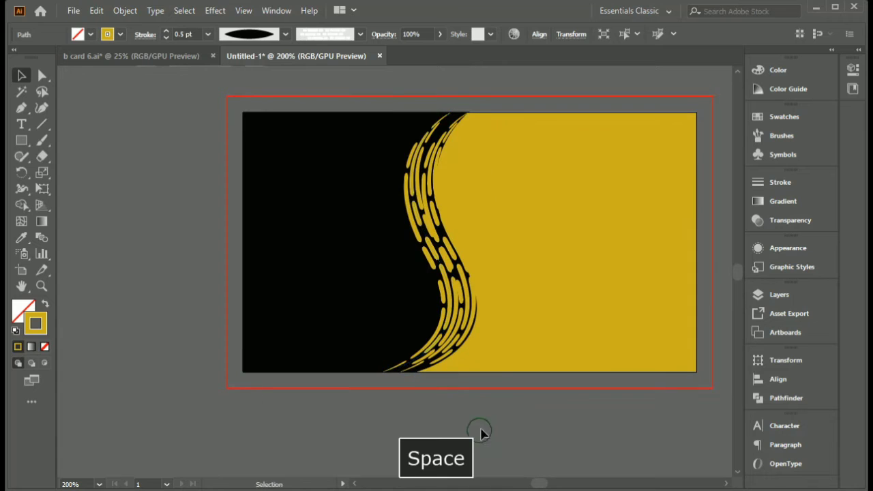
pyautogui.press('space')
pyautogui.moveTo(512, 291); pyautogui.dragTo(439, 328)
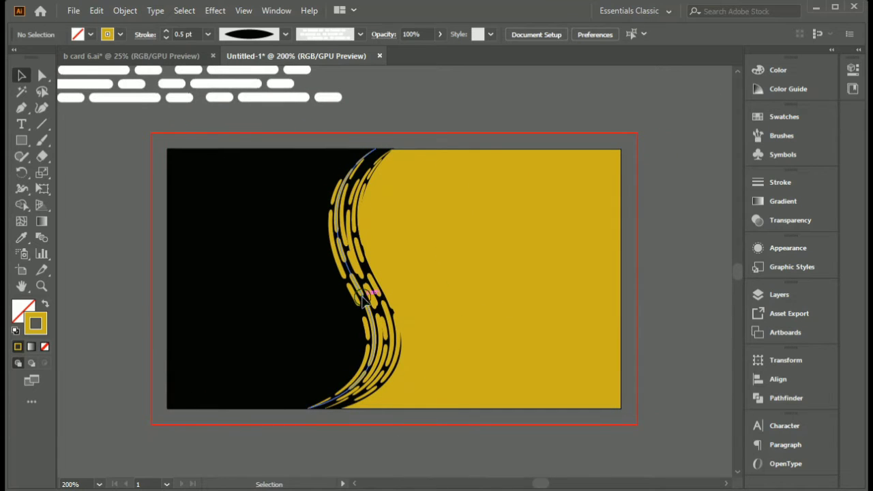
# - Duplicate the dashed path onto the golden side of the divider and set the copy's stroke to black (000000)
pyautogui.moveTo(364, 305); pyautogui.dragTo(403, 304)
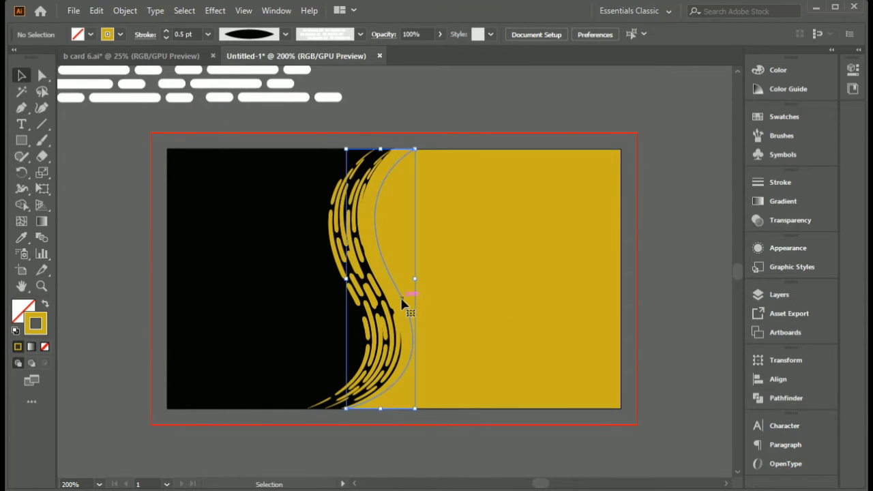
pyautogui.doubleClick(35, 323)
pyautogui.click(433, 348)
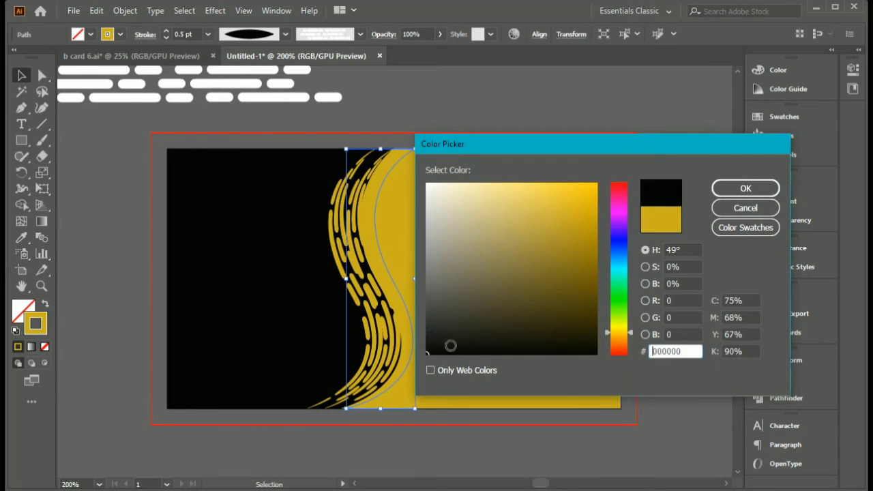
pyautogui.click(733, 191)
pyautogui.click(630, 250)
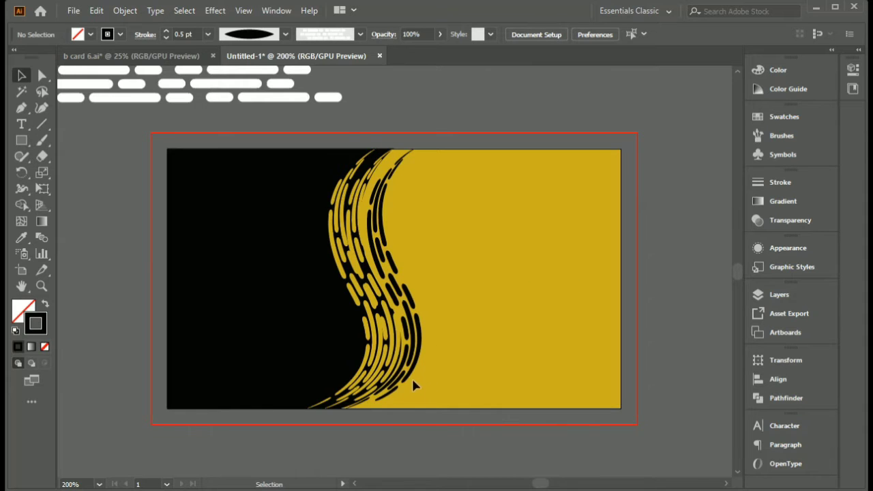
# - Select all the dashed paths along the divider and group them
pyautogui.scroll(-1, 418, 375)
pyautogui.scroll(1, 418, 373)
pyautogui.press('space')
pyautogui.moveTo(474, 355)
pyautogui.mouseDown()
pyautogui.moveTo(449, 351)
pyautogui.moveTo(440, 322)
pyautogui.mouseUp()
pyautogui.scroll(-1, 450, 350)
pyautogui.press('space')
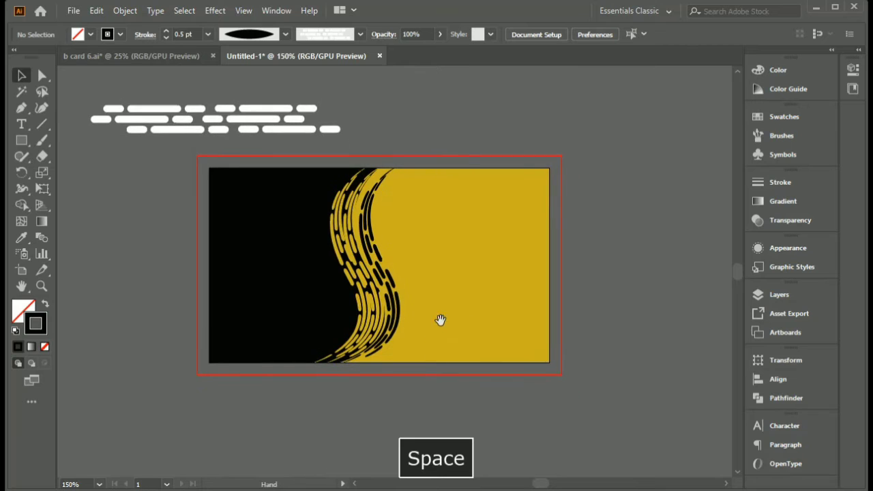
pyautogui.moveTo(273, 194); pyautogui.dragTo(421, 283)
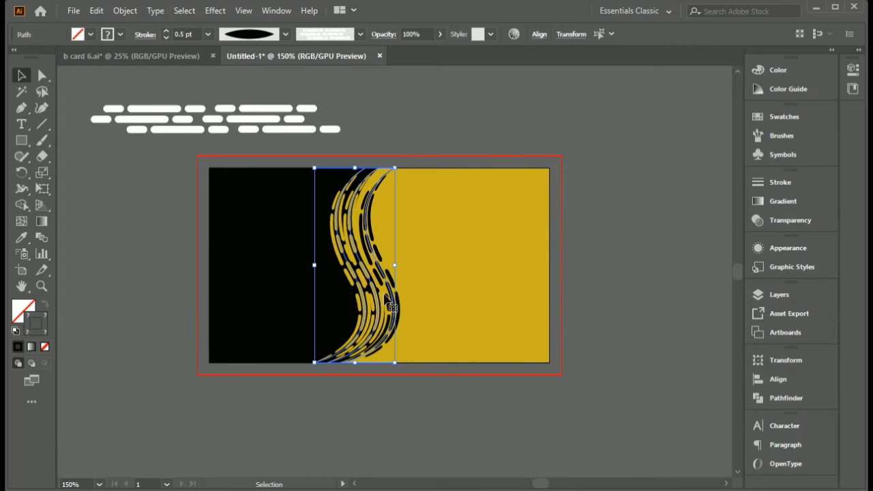
pyautogui.rightClick(390, 293)
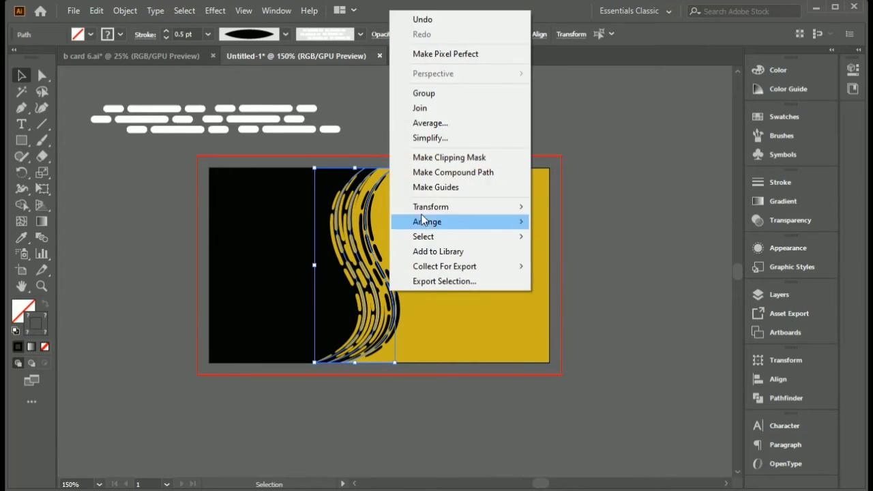
pyautogui.click(457, 97)
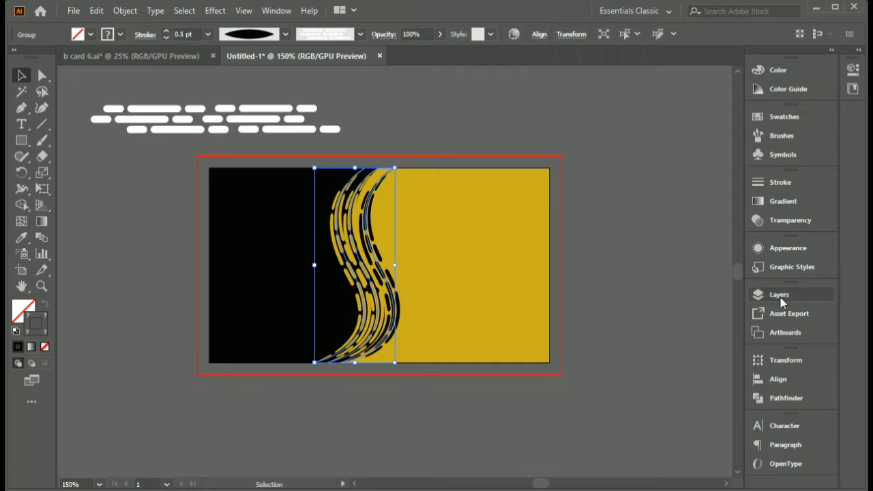
# - Lock the group of dashed divider paths in Layer 1
pyautogui.click(780, 294)
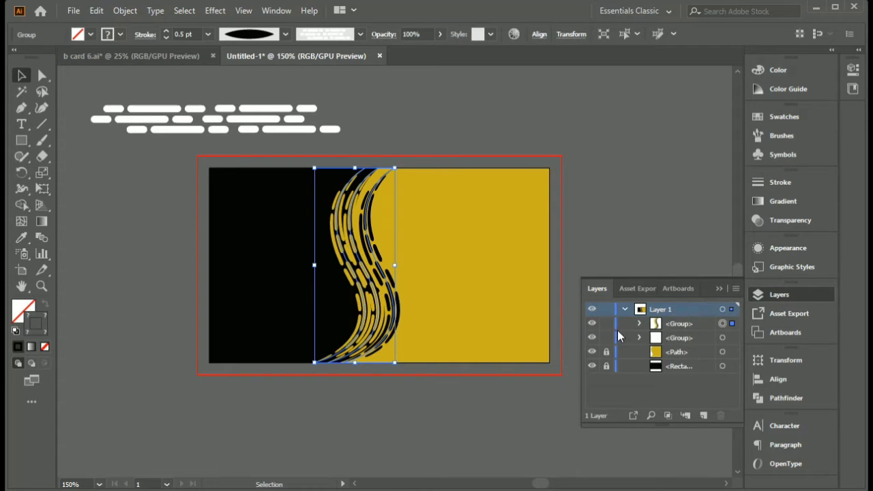
pyautogui.click(607, 325)
pyautogui.click(718, 288)
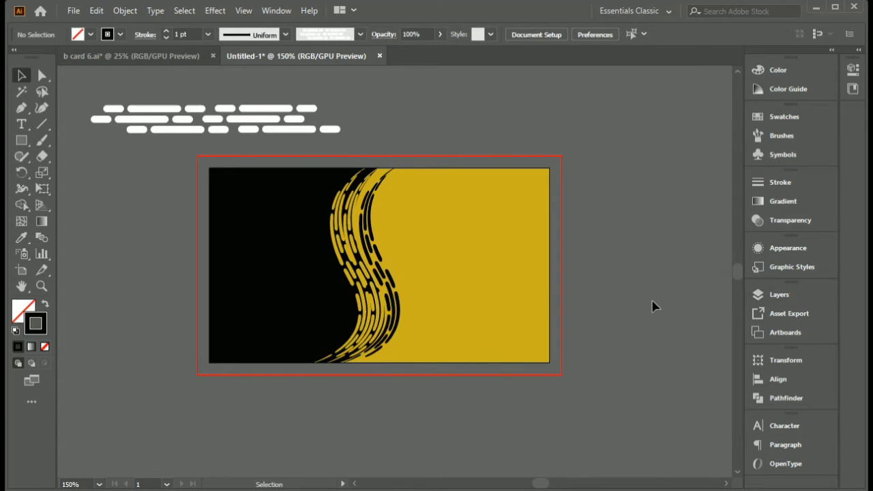
# - Switch to the b card 6.ai document and ungroup the logo and text block on the front card
pyautogui.scroll(1, 478, 286)
pyautogui.press('space')
pyautogui.moveTo(465, 244); pyautogui.dragTo(518, 265)
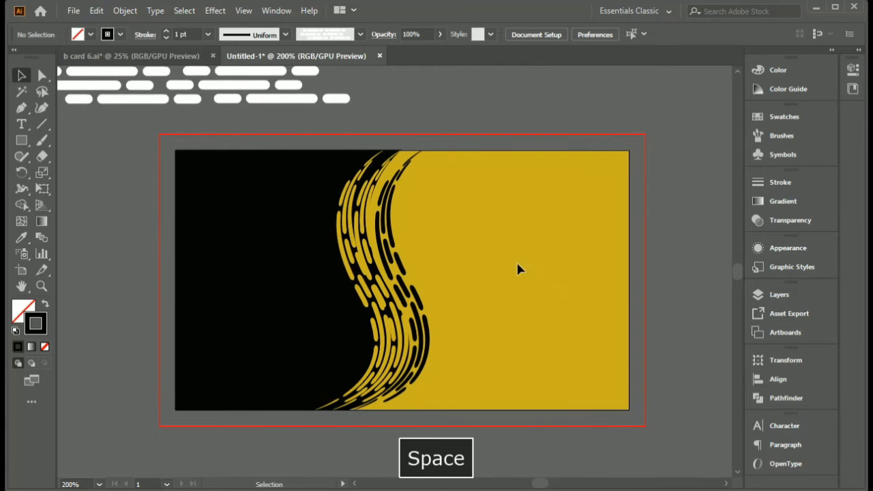
pyautogui.click(171, 57)
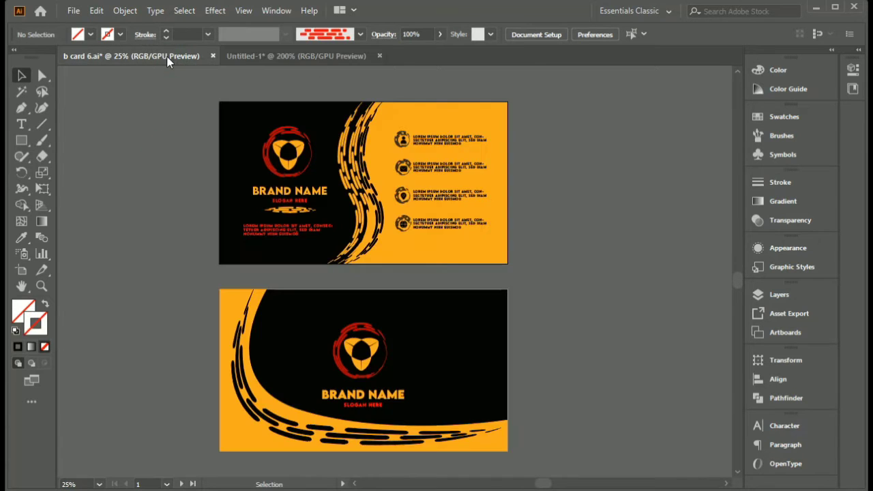
pyautogui.click(291, 166)
pyautogui.rightClick(292, 165)
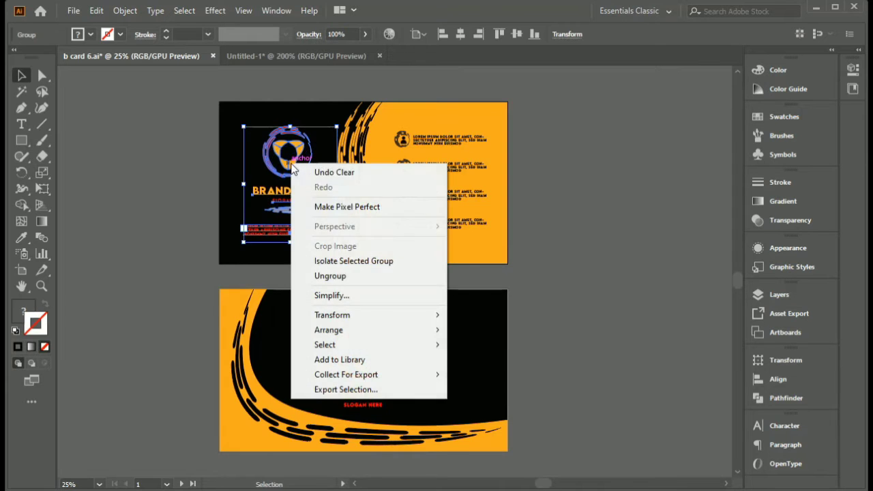
pyautogui.click(343, 276)
pyautogui.click(170, 234)
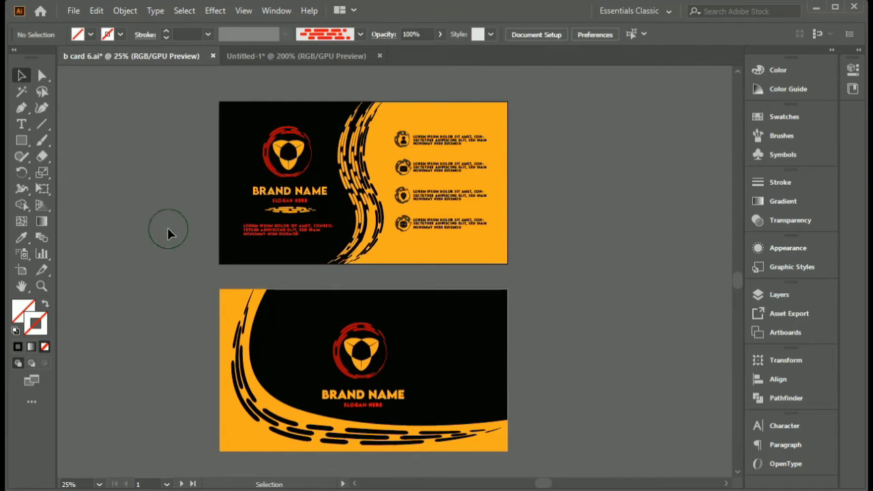
# - Copy the orange three-petal logo from b card 6.ai into the Untitled-1 document, scaled down and placed on the card's black area
pyautogui.scroll(1, 187, 210)
pyautogui.scroll(1, 187, 210)
pyautogui.moveTo(277, 189); pyautogui.dragTo(217, 233)
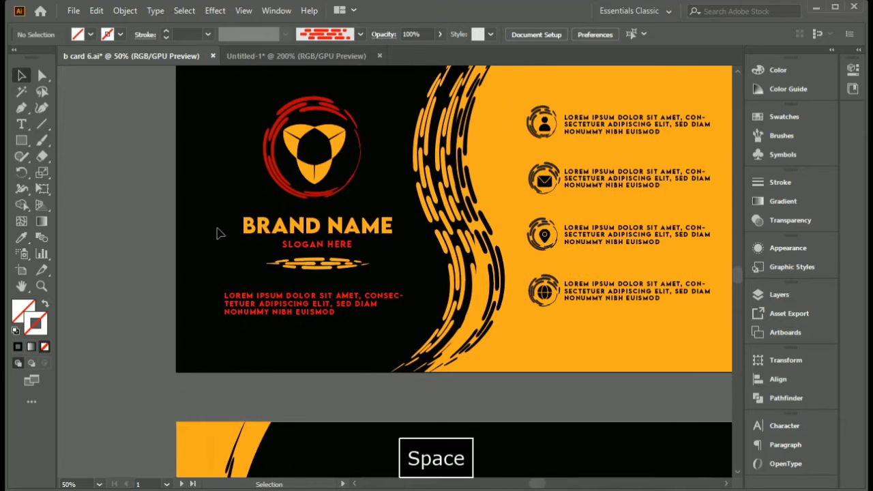
pyautogui.click(313, 185)
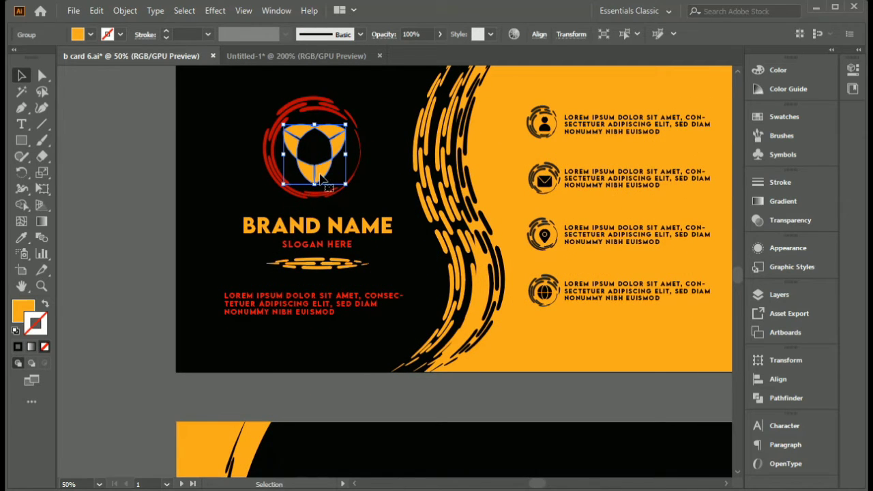
pyautogui.moveTo(320, 178); pyautogui.dragTo(282, 249)
pyautogui.moveTo(385, 287); pyautogui.dragTo(237, 145)
pyautogui.moveTo(197, 125); pyautogui.dragTo(272, 253)
pyautogui.click(284, 284)
pyautogui.click(253, 242)
pyautogui.click(210, 232)
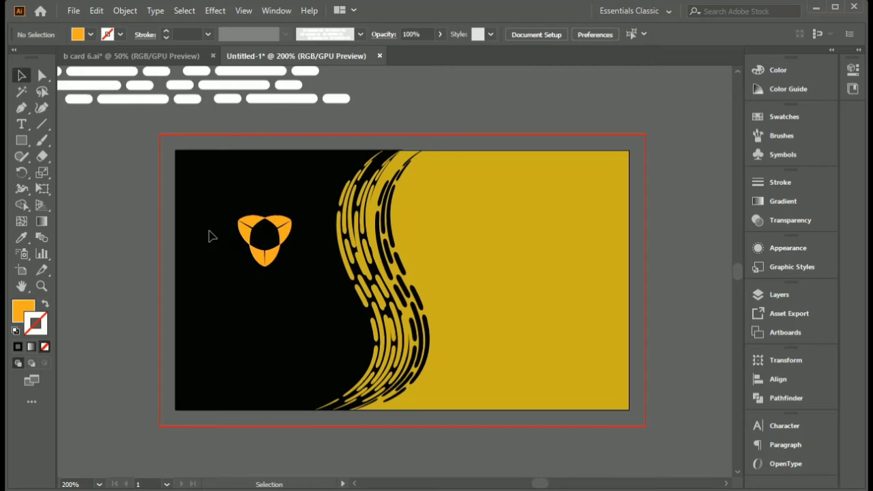
# - Draw a circle centred around the logo with no fill and an orange stroke, and apply the custom dashed art brush
pyautogui.moveTo(27, 141); pyautogui.dragTo(60, 169)
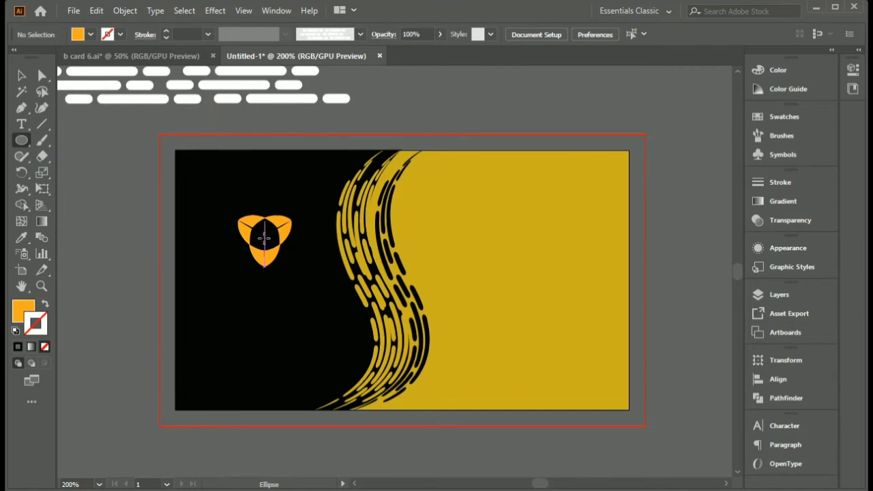
pyautogui.moveTo(265, 238); pyautogui.dragTo(304, 276)
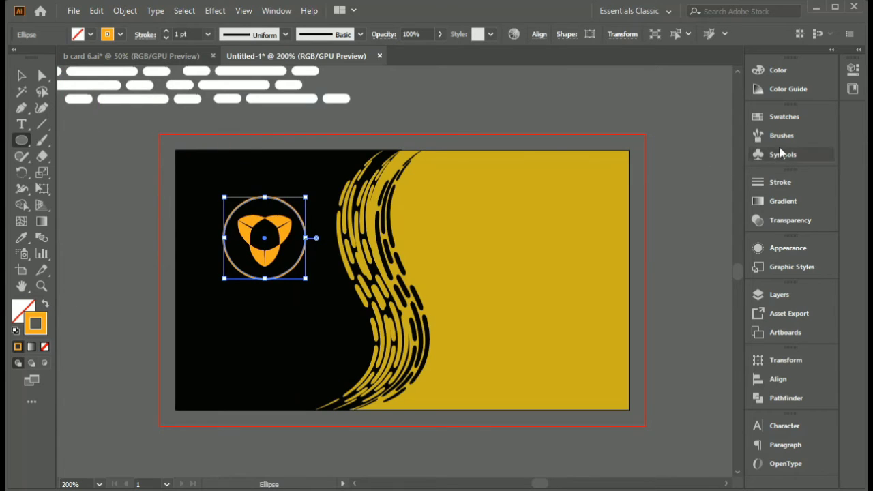
pyautogui.click(756, 138)
pyautogui.click(683, 204)
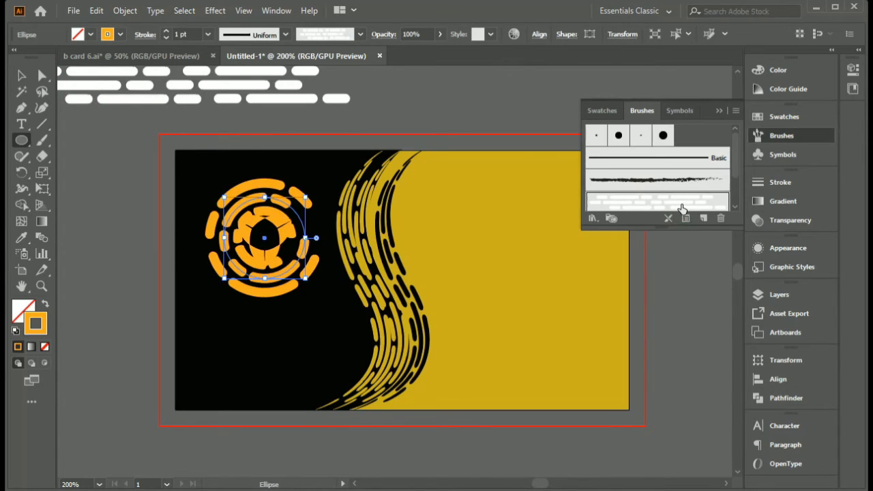
pyautogui.click(720, 111)
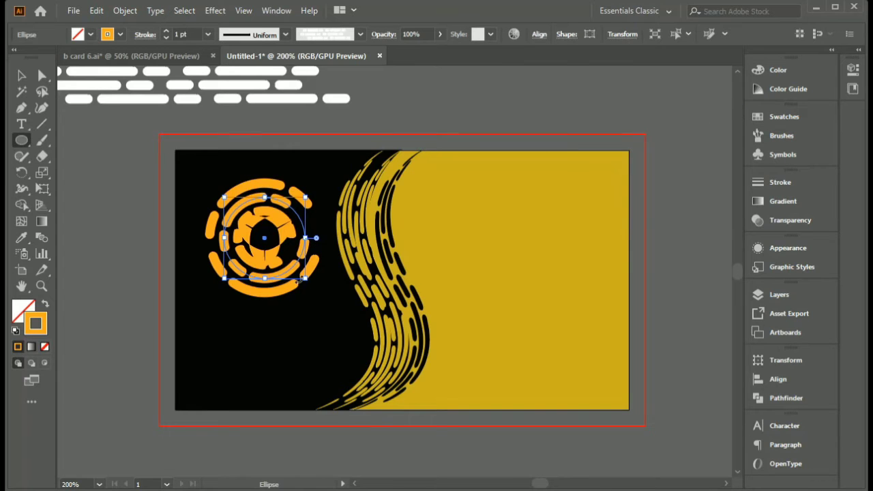
# - Try thinner stroke weights down to 0.25 pt on the dashed circle and settle on 0.5 pt
pyautogui.click(166, 39)
pyautogui.click(167, 39)
pyautogui.click(166, 39)
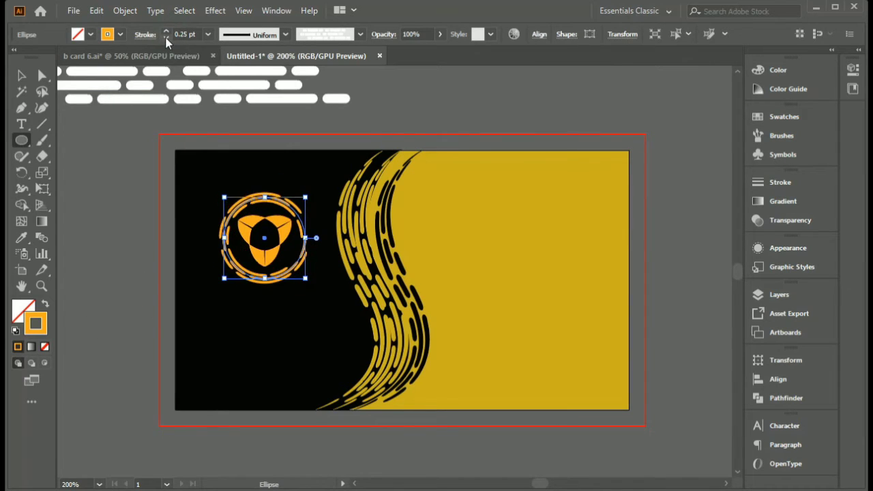
pyautogui.click(167, 30)
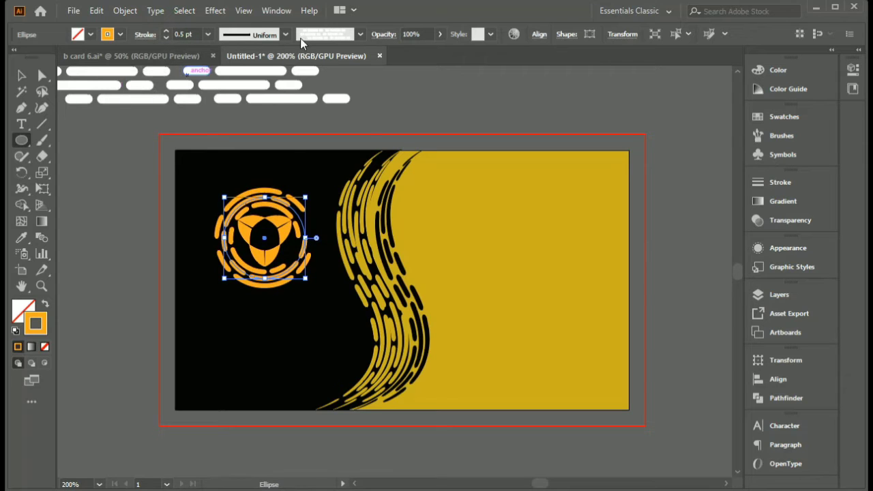
# - Try a one-sided width profile on the dashed circle's stroke and settle on the asymmetric profile tapered at both ends
pyautogui.click(286, 35)
pyautogui.click(249, 178)
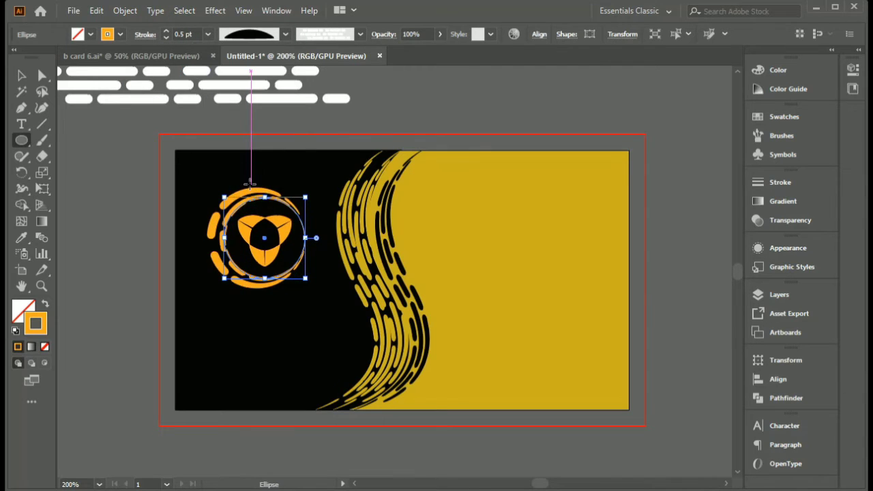
pyautogui.click(287, 34)
pyautogui.click(260, 160)
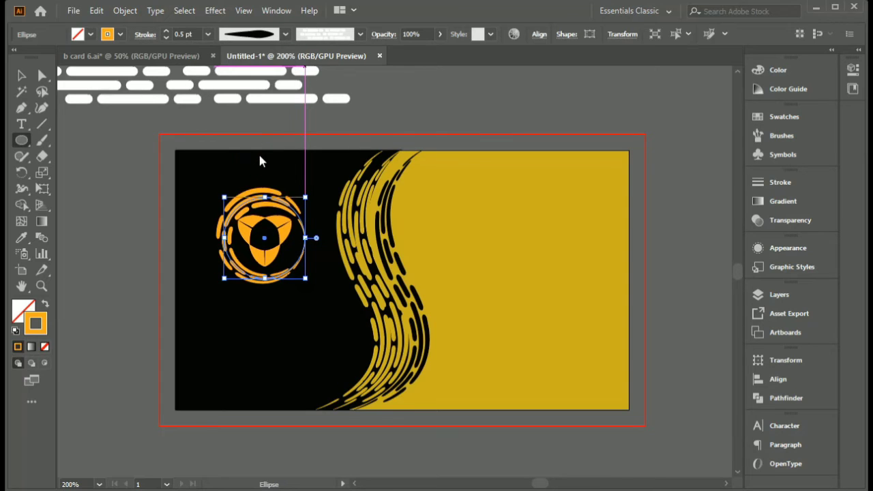
pyautogui.click(286, 35)
pyautogui.click(312, 120)
pyautogui.press('v')
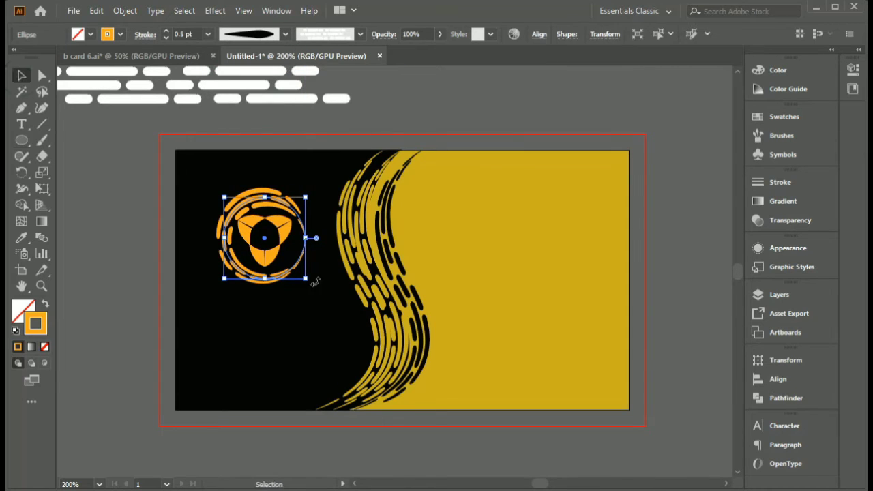
# - Try a 0.25 pt stroke weight on the dashed circle around the logo and undo the change
pyautogui.click(166, 37)
pyautogui.hotkey('ctrl', 'z')
pyautogui.click(133, 184)
pyautogui.scroll(2, 244, 236)
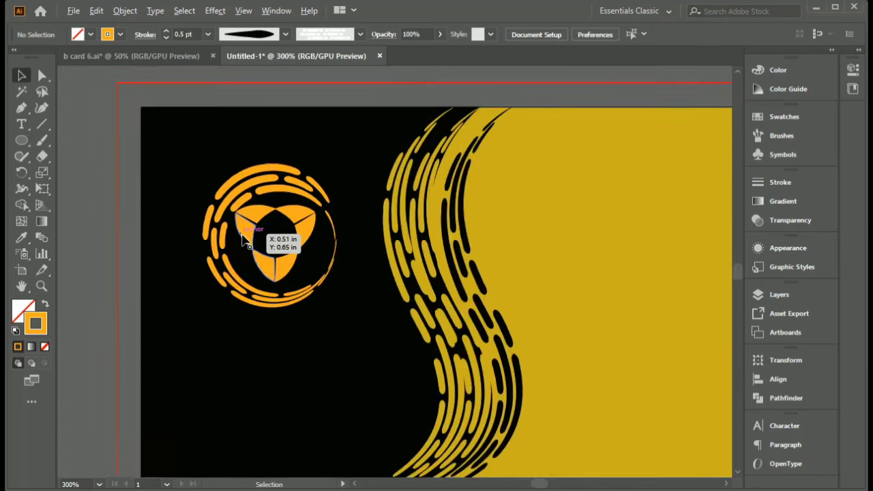
pyautogui.click(337, 305)
pyautogui.moveTo(368, 324); pyautogui.dragTo(377, 333)
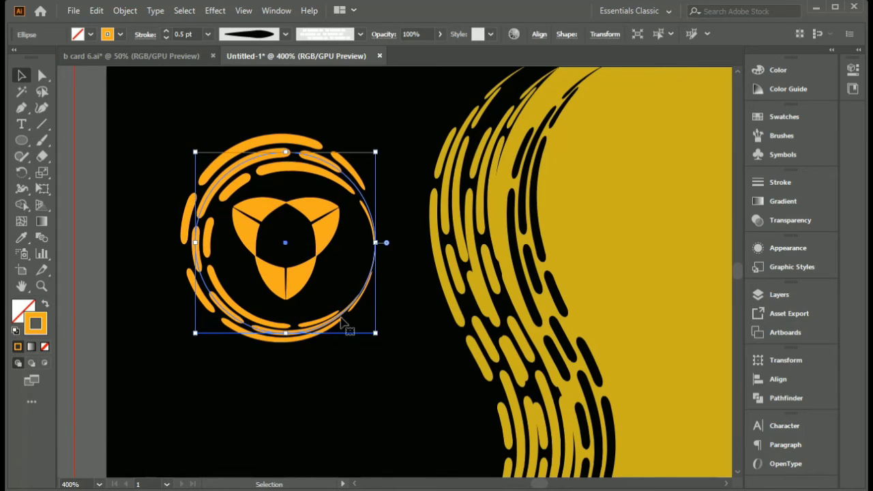
pyautogui.click(351, 395)
pyautogui.scroll(-2, 351, 414)
pyautogui.moveTo(352, 414); pyautogui.dragTo(338, 377)
pyautogui.click(264, 262)
pyautogui.click(166, 37)
pyautogui.click(278, 244)
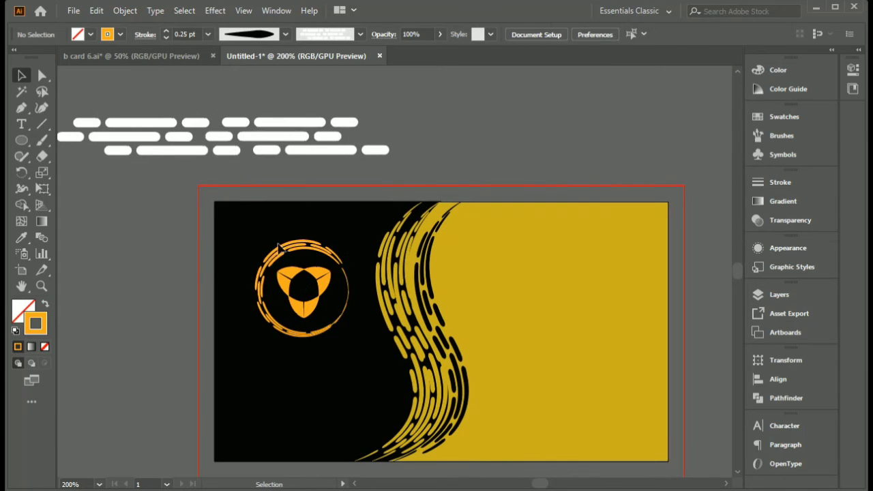
pyautogui.hotkey('ctrl', 'z')
pyautogui.hotkey('ctrl', 'z')
pyautogui.keyDown('shift'); pyautogui.click(324, 286); pyautogui.keyUp('shift')
pyautogui.click(331, 375)
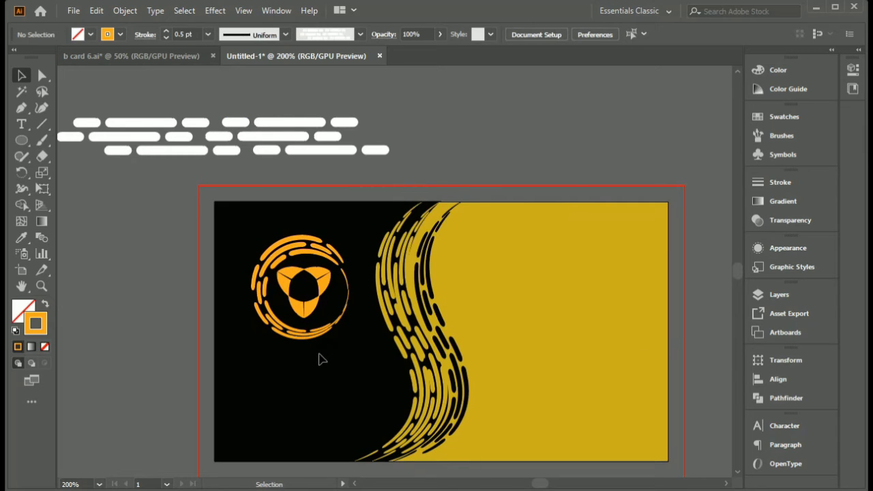
# - Compare with the b card 6.ai reference and set the dashed circle's blending mode to Hard Light
pyautogui.click(167, 55)
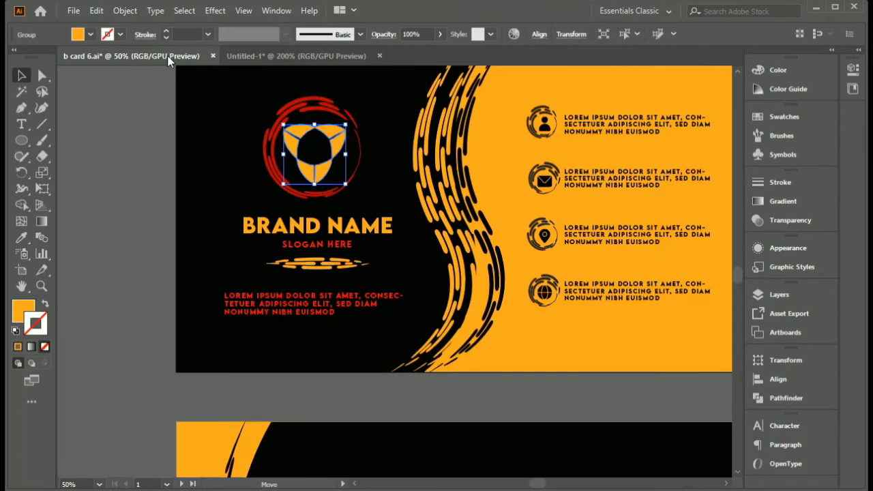
pyautogui.click(269, 57)
pyautogui.click(291, 268)
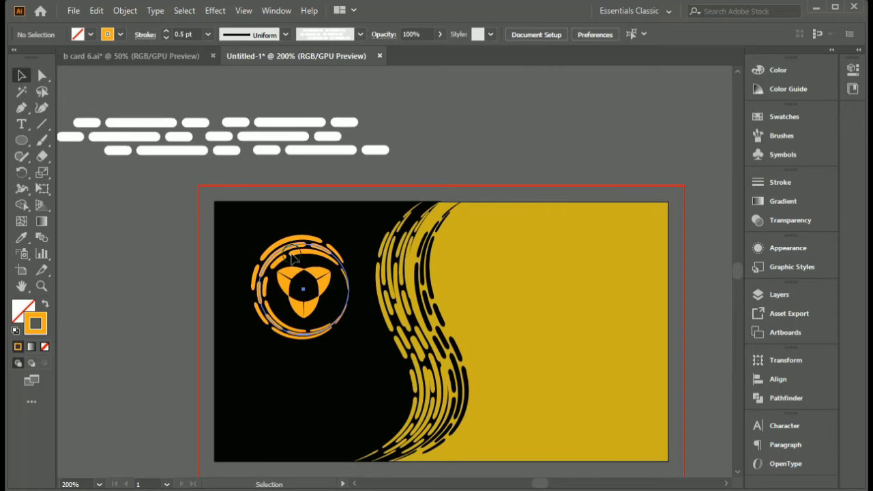
pyautogui.click(798, 222)
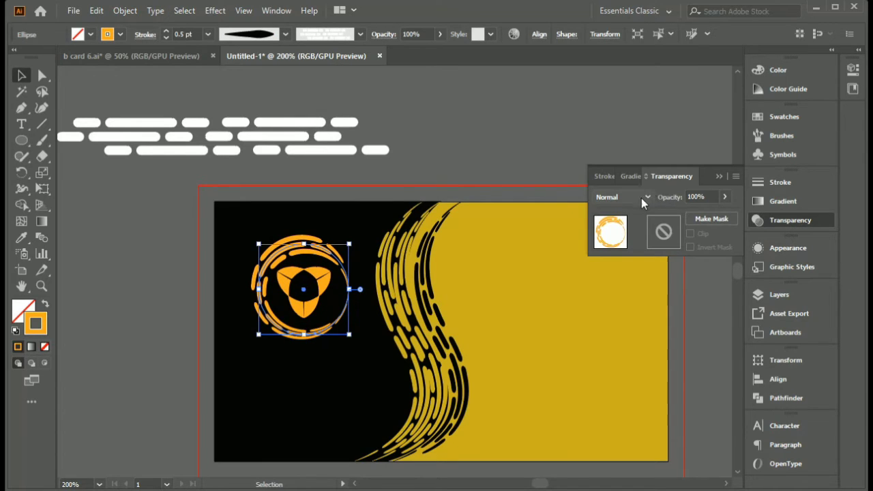
pyautogui.scroll(-6, 641, 197)
pyautogui.scroll(1, 641, 198)
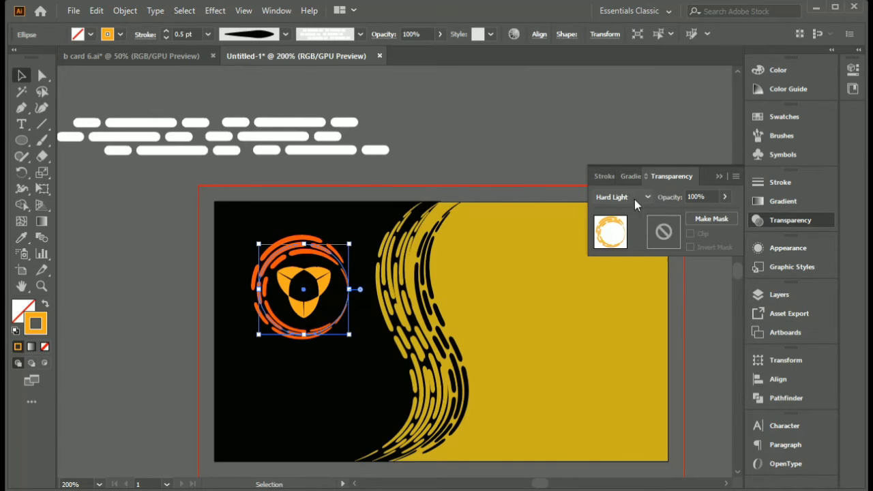
pyautogui.click(719, 177)
pyautogui.click(470, 167)
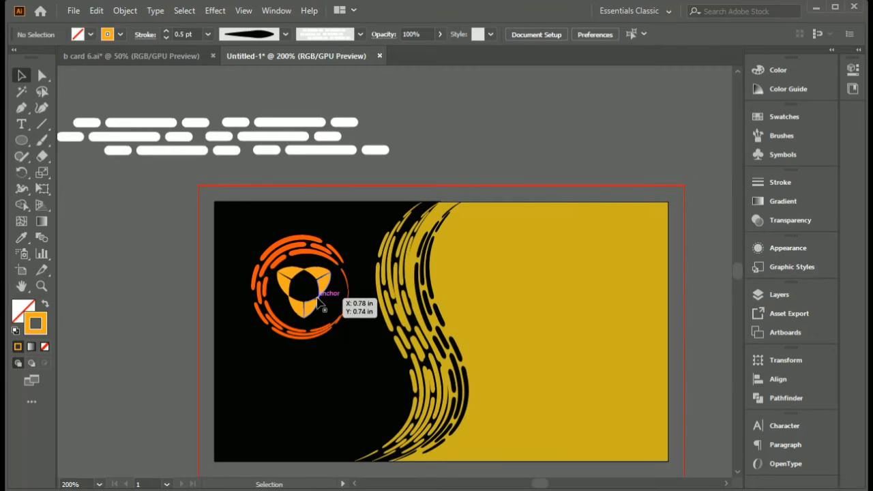
# - Try scaling the logo and its dashed ring down together and undo the resize
pyautogui.moveTo(364, 316); pyautogui.dragTo(327, 316)
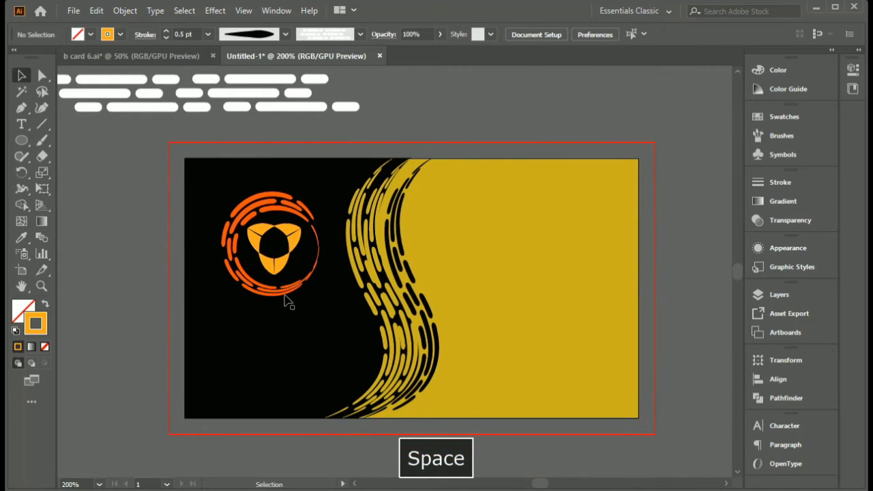
pyautogui.click(292, 253)
pyautogui.keyDown('shift'); pyautogui.click(300, 289); pyautogui.keyUp('shift')
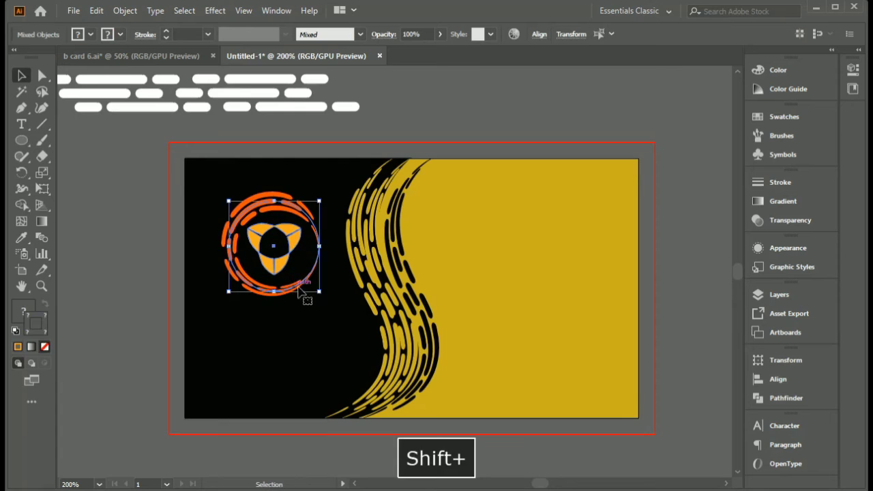
pyautogui.moveTo(318, 292); pyautogui.dragTo(305, 275)
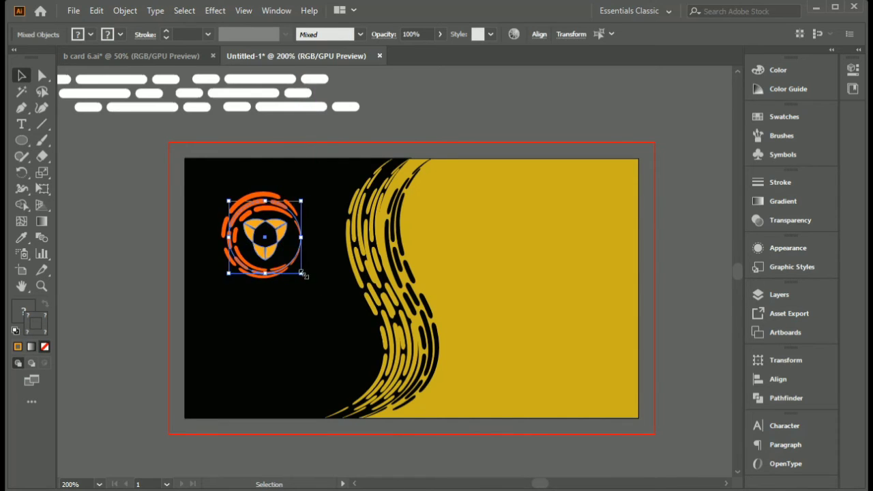
pyautogui.hotkey('ctrl', 'z')
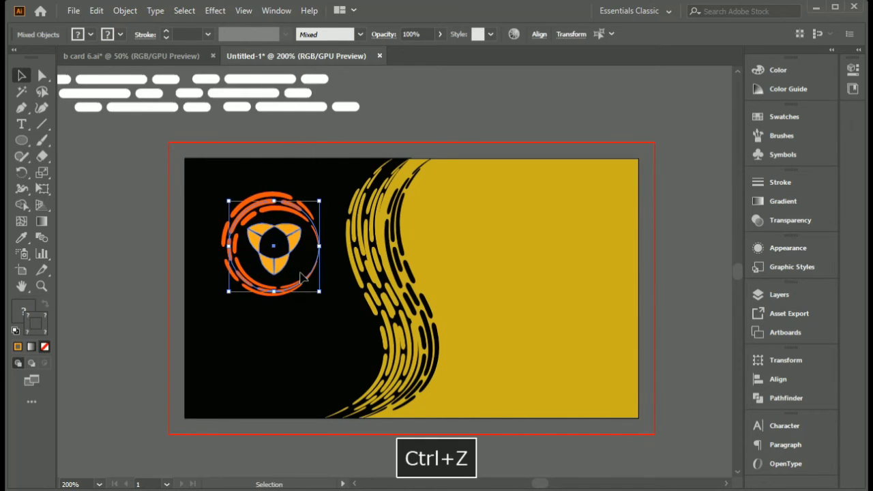
# - Expand the dashed ring's appearance, then scale the ring and logo down together and reposition them on the black area
pyautogui.click(300, 216)
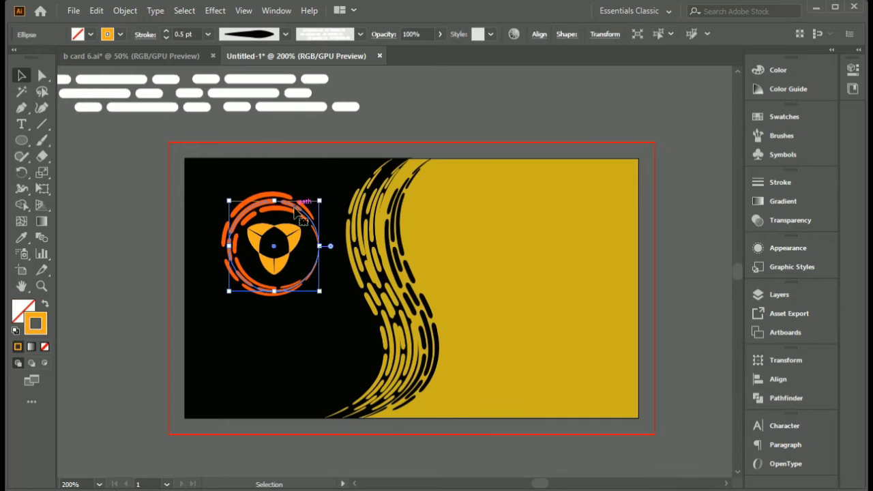
pyautogui.keyDown('shift'); pyautogui.click(284, 244); pyautogui.keyUp('shift')
pyautogui.click(125, 11)
pyautogui.click(190, 178)
pyautogui.moveTo(320, 296); pyautogui.dragTo(301, 277)
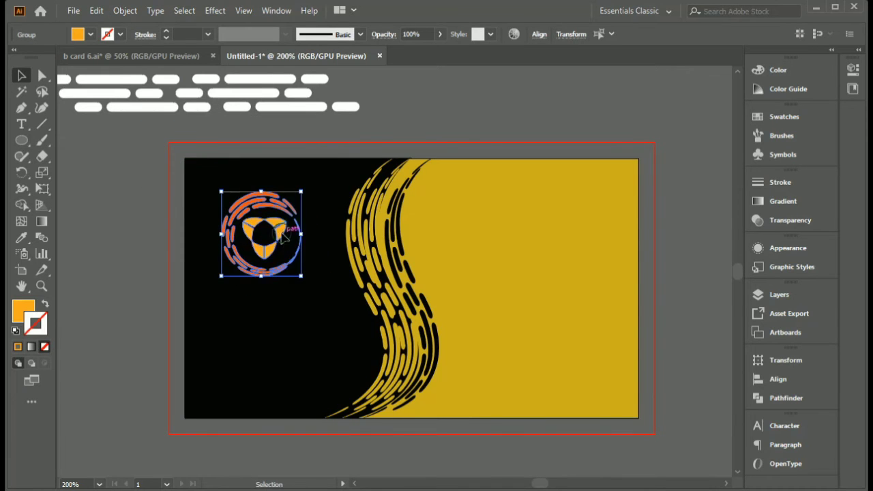
pyautogui.moveTo(285, 232); pyautogui.dragTo(302, 251)
pyautogui.click(326, 318)
# - Copy the brand name, slogan and lorem ipsum paragraph from b card 6.ai and place them below the ringed logo on the new card
pyautogui.click(163, 55)
pyautogui.click(314, 225)
pyautogui.keyDown('shift'); pyautogui.click(312, 246); pyautogui.keyUp('shift')
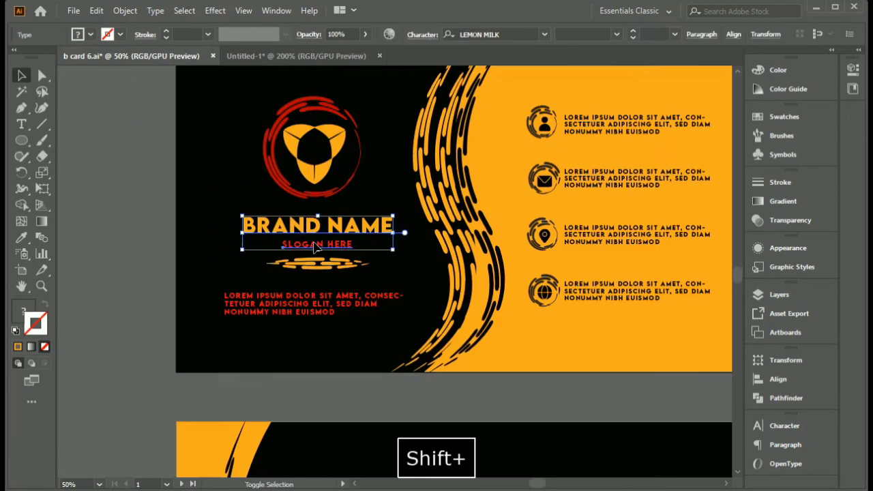
pyautogui.keyDown('shift'); pyautogui.click(325, 307); pyautogui.keyUp('shift')
pyautogui.moveTo(324, 307); pyautogui.dragTo(284, 341)
pyautogui.scroll(-3, 334, 377)
pyautogui.moveTo(391, 450); pyautogui.dragTo(407, 362)
pyautogui.moveTo(419, 415); pyautogui.dragTo(252, 313)
pyautogui.scroll(2, 282, 302)
pyautogui.moveTo(166, 306); pyautogui.dragTo(457, 298)
pyautogui.moveTo(494, 317); pyautogui.dragTo(426, 271)
pyautogui.scroll(2, 445, 253)
pyautogui.moveTo(446, 252); pyautogui.dragTo(379, 314)
pyautogui.moveTo(272, 333); pyautogui.dragTo(324, 356)
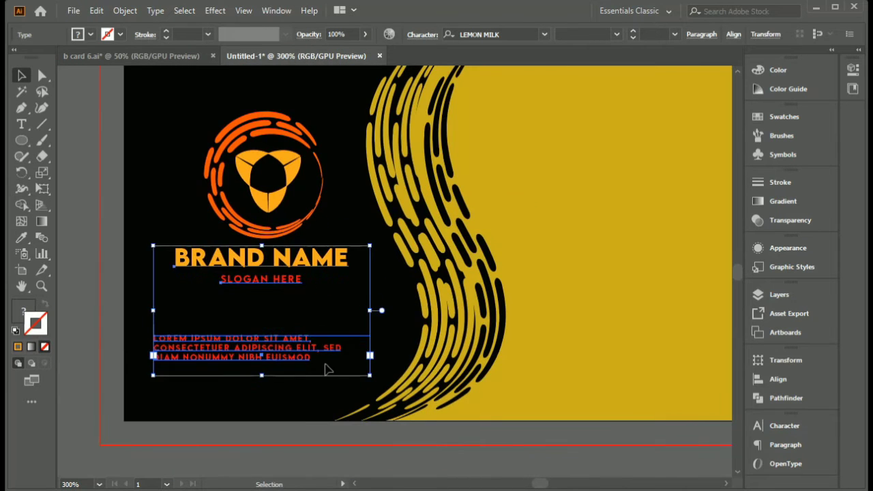
# - Scale the pasted text down and centre it beneath the ringed logo
pyautogui.moveTo(371, 374); pyautogui.dragTo(330, 351)
pyautogui.moveTo(267, 339); pyautogui.dragTo(330, 333)
pyautogui.click(373, 285)
pyautogui.click(362, 300)
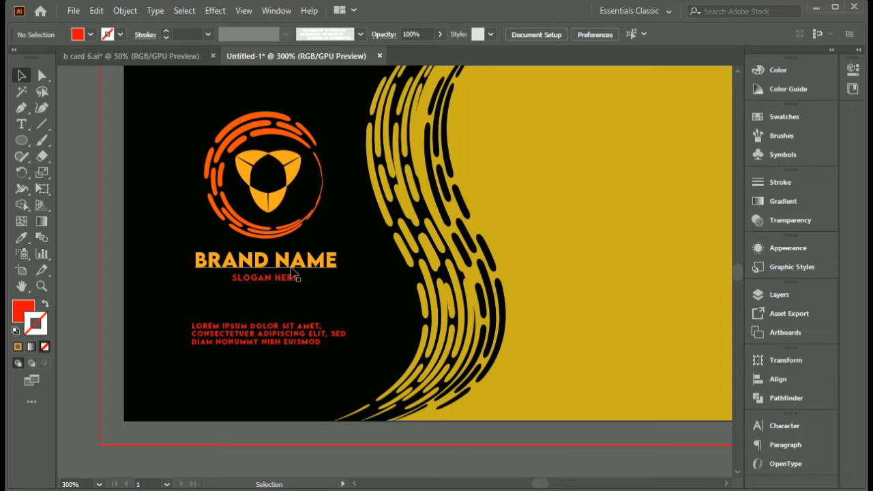
# - Draw a horizontal line between the slogan and the paragraph, as in the reference, with an FFA71A orange stroke
pyautogui.click(177, 59)
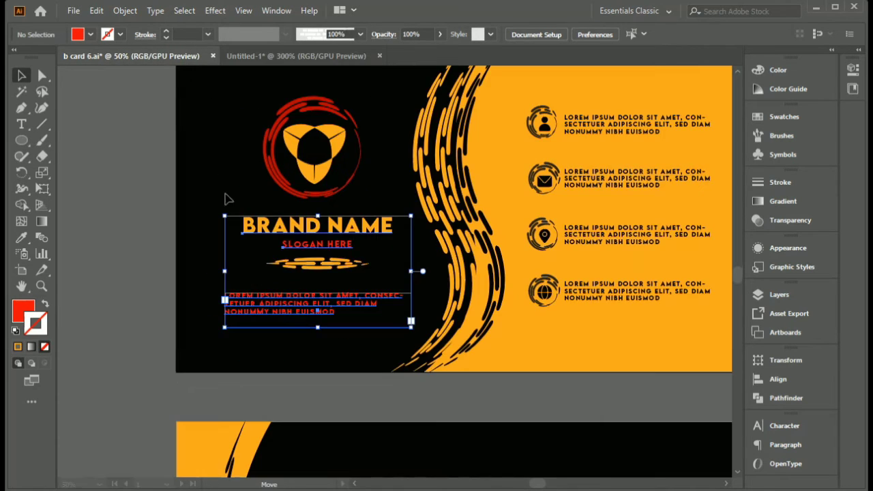
pyautogui.click(299, 55)
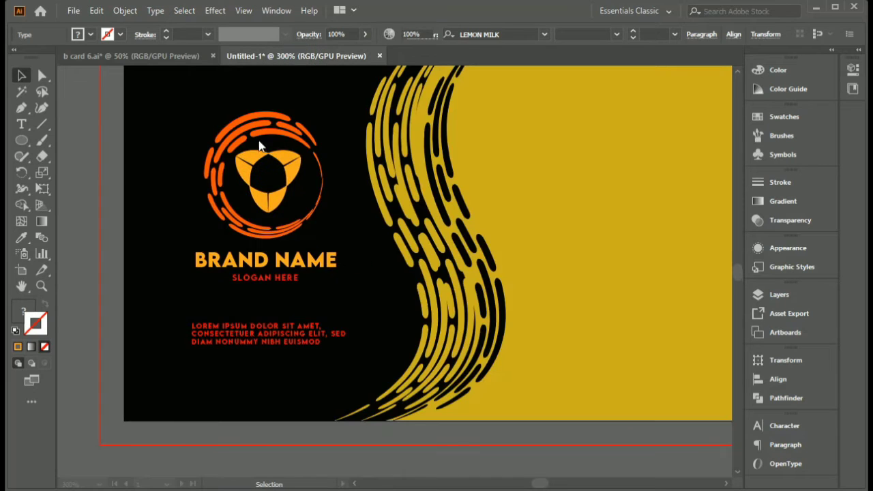
pyautogui.click(195, 305)
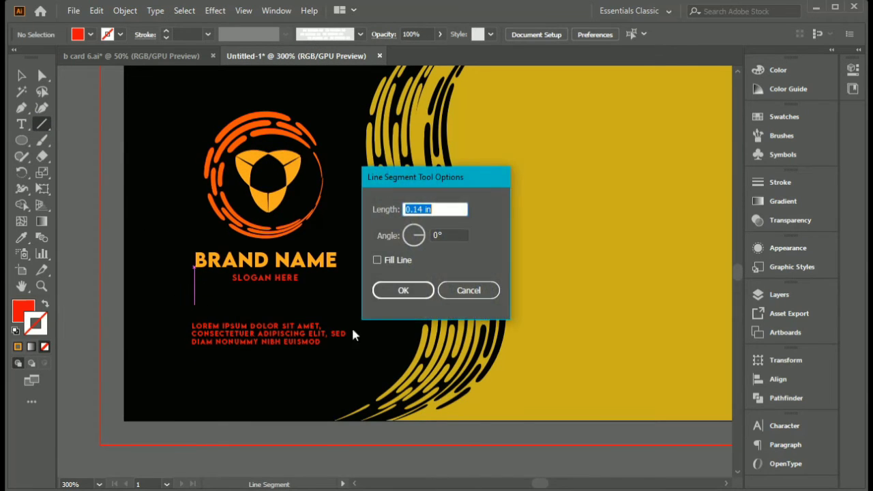
pyautogui.click(468, 288)
pyautogui.moveTo(196, 305); pyautogui.dragTo(334, 305)
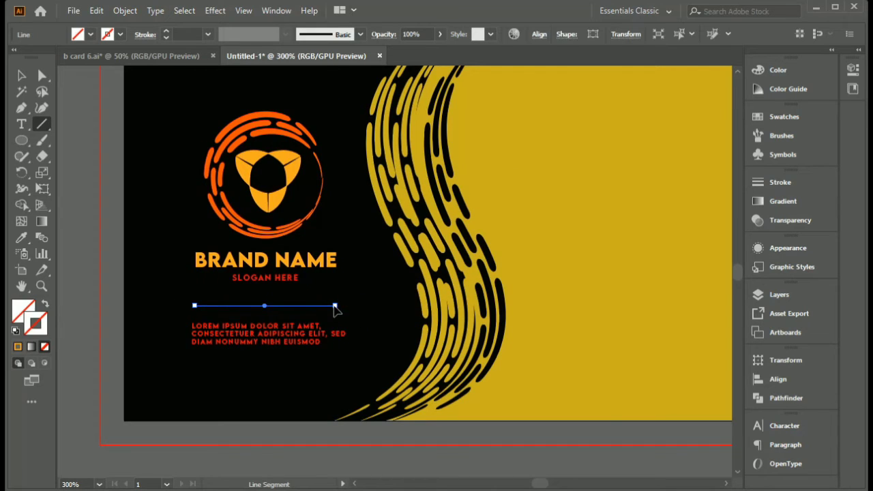
pyautogui.click(19, 347)
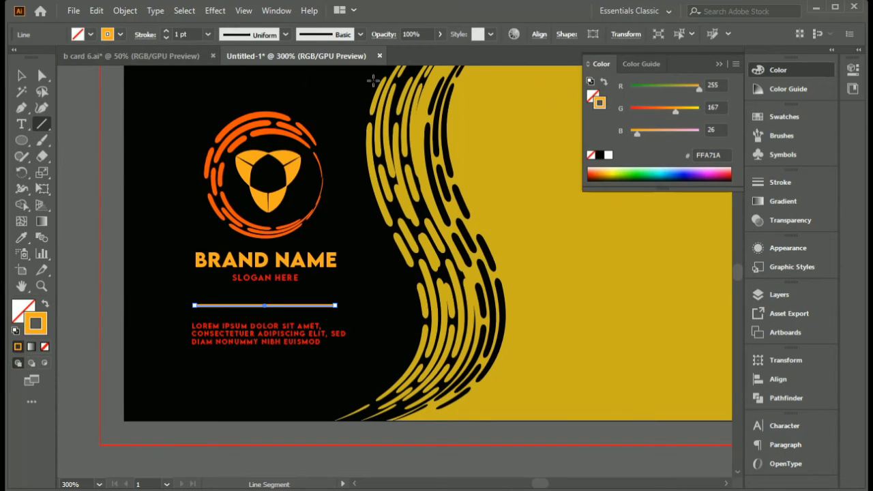
# - Apply the custom dashed art brush to the line with a 0.25 pt stroke and the symmetric width profile tapered at both ends
pyautogui.click(718, 64)
pyautogui.click(781, 135)
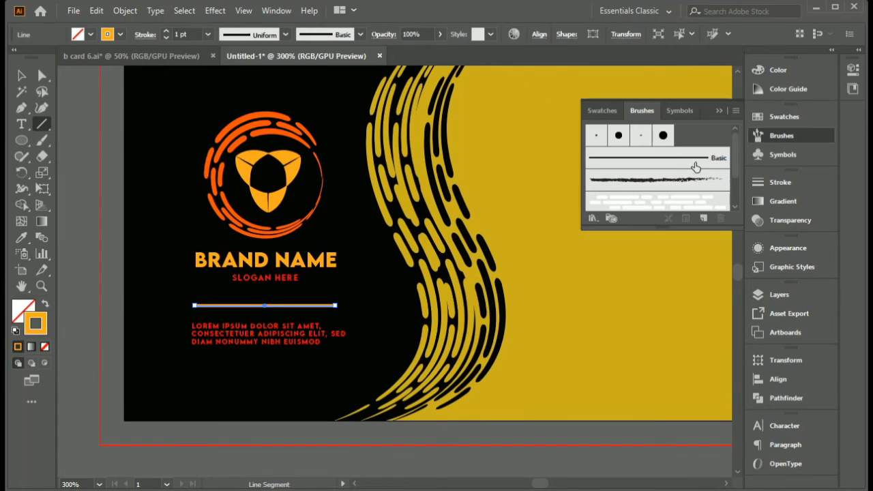
pyautogui.click(688, 206)
pyautogui.click(718, 111)
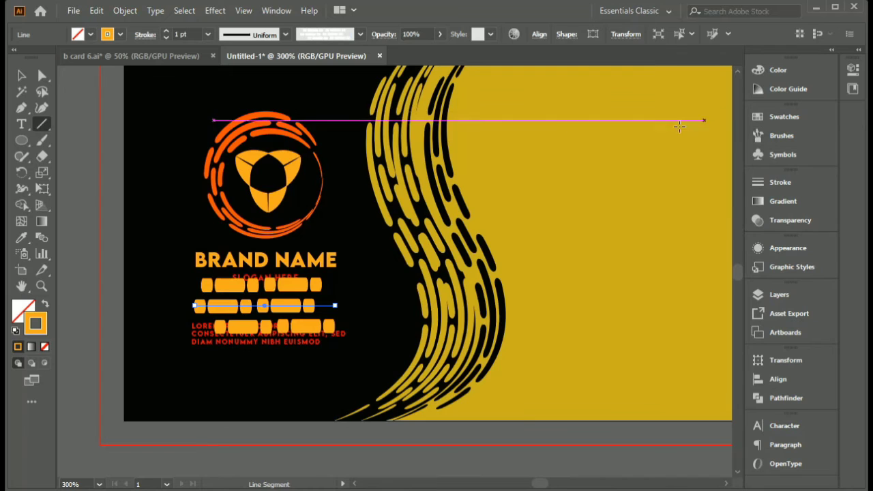
pyautogui.click(165, 37)
pyautogui.click(166, 37)
pyautogui.click(166, 38)
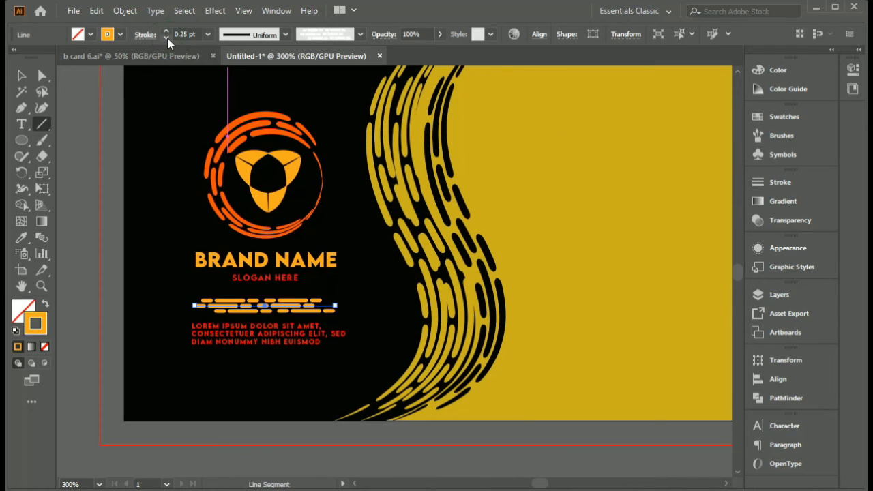
pyautogui.click(285, 34)
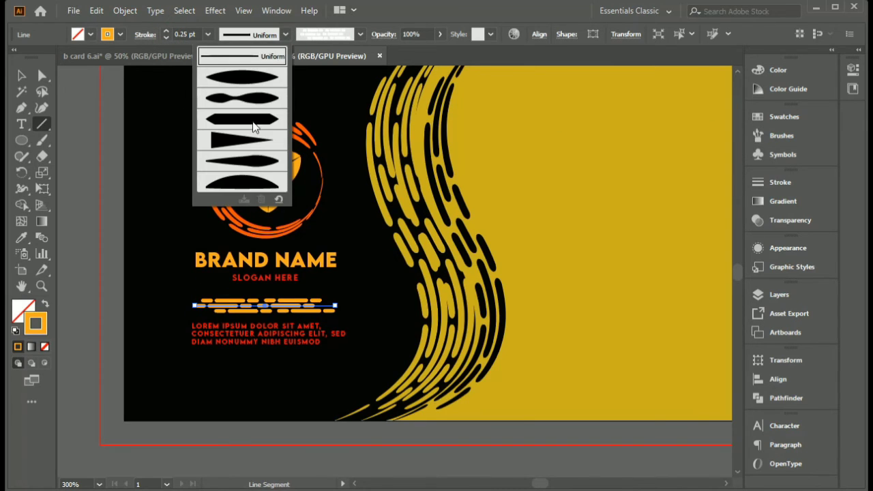
pyautogui.click(255, 80)
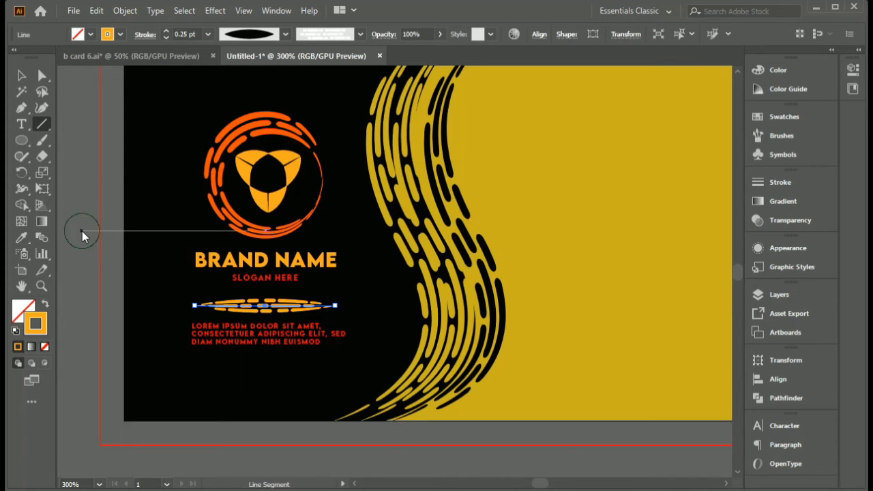
# - Shorten the dashed line and centre it between the slogan and the paragraph
pyautogui.click(80, 231)
pyautogui.click(462, 293)
pyautogui.press('v')
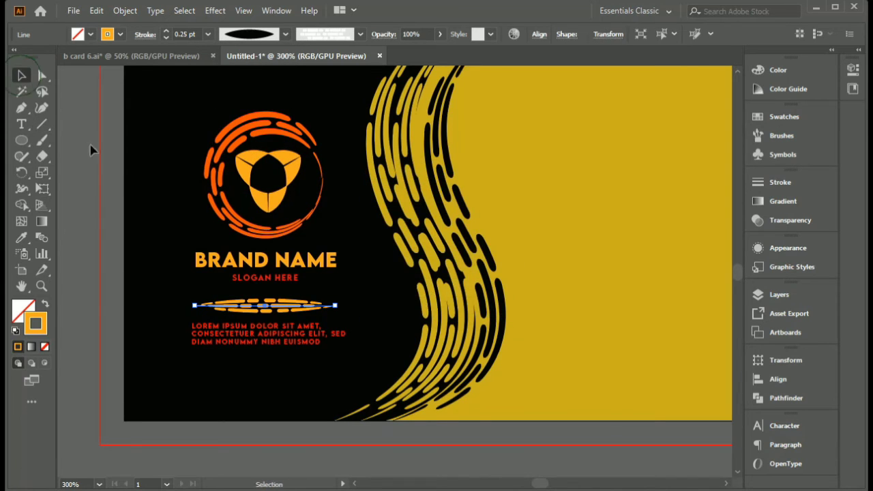
pyautogui.click(140, 257)
pyautogui.click(285, 308)
pyautogui.moveTo(336, 307); pyautogui.dragTo(290, 307)
pyautogui.click(347, 315)
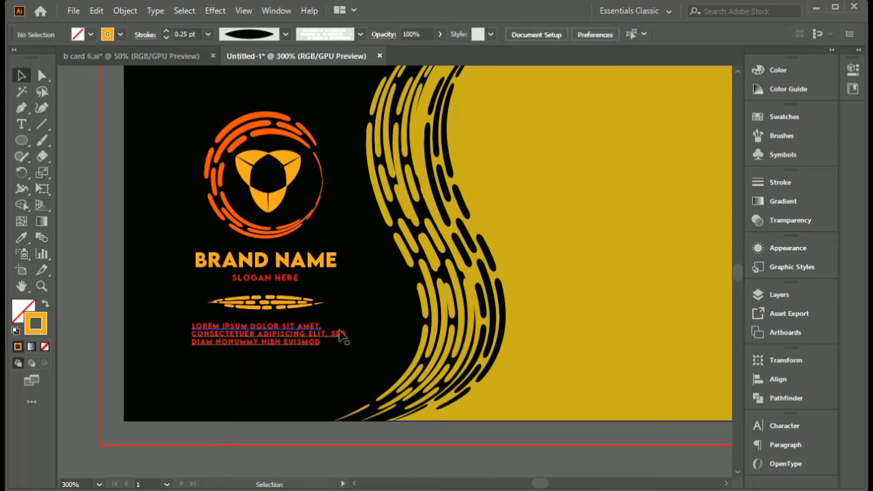
# - Group the ringed logo, brand name, slogan, dashed line and paragraph on the black side of the card
pyautogui.scroll(2, 359, 306)
pyautogui.scroll(-2, 357, 301)
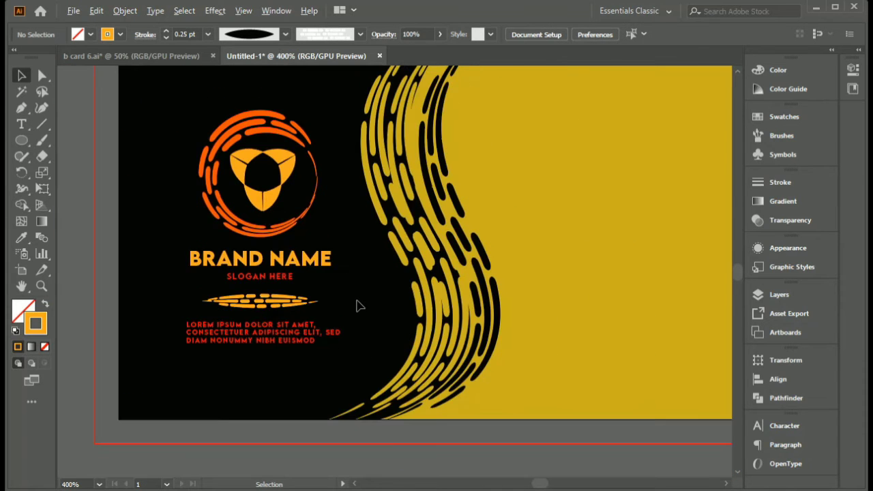
pyautogui.press('space')
pyautogui.moveTo(366, 307); pyautogui.dragTo(313, 318)
pyautogui.scroll(-1, 331, 315)
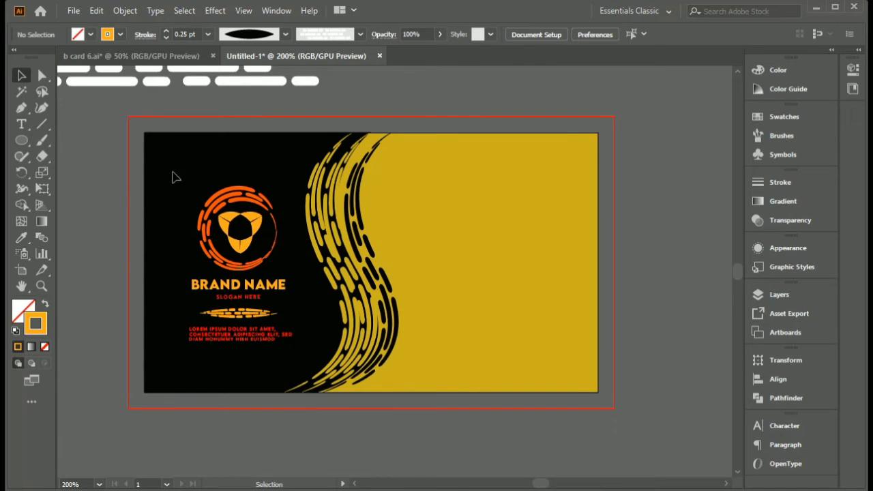
pyautogui.moveTo(172, 177); pyautogui.dragTo(276, 351)
pyautogui.rightClick(257, 314)
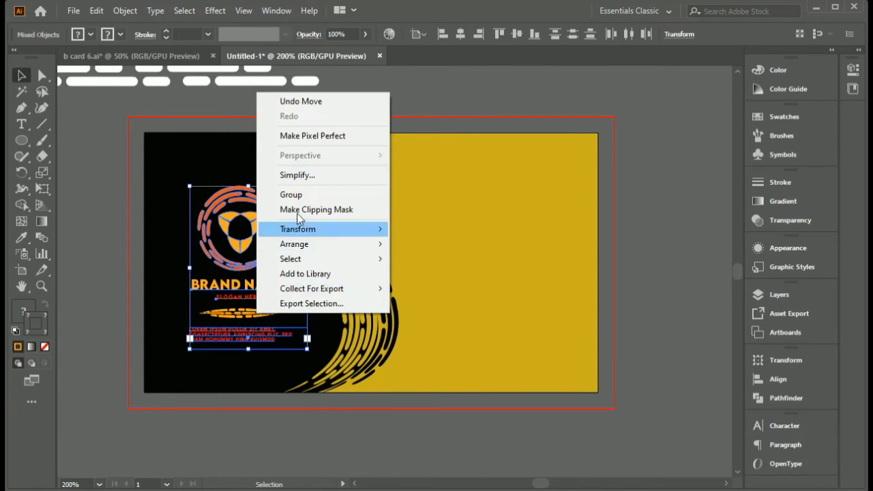
pyautogui.click(293, 195)
pyautogui.click(267, 161)
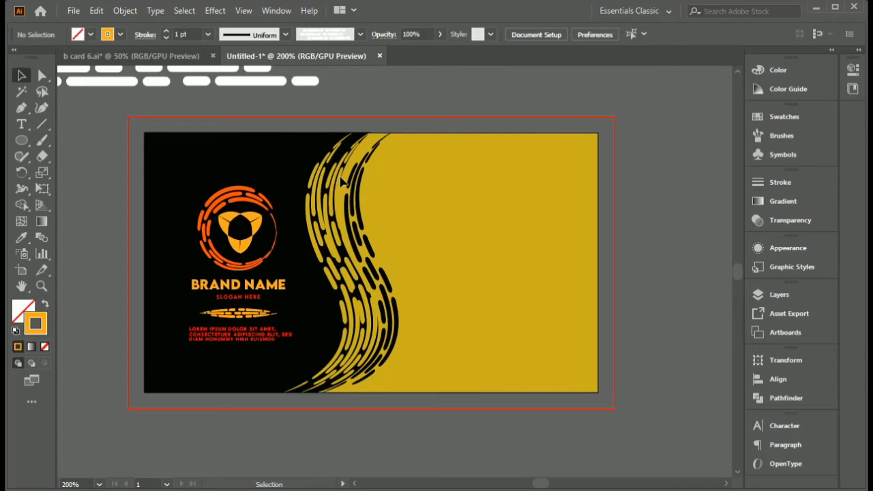
# - Examine the four ringed contact icons and their text blocks on the front of the b card 6.ai reference
pyautogui.moveTo(343, 182); pyautogui.dragTo(374, 229)
pyautogui.click(186, 57)
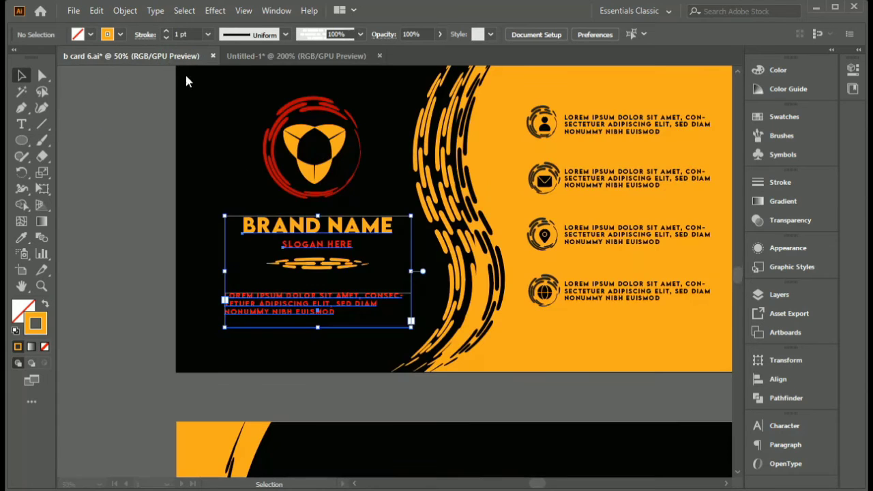
pyautogui.scroll(-1, 559, 246)
pyautogui.moveTo(558, 246); pyautogui.dragTo(412, 251)
pyautogui.click(448, 253)
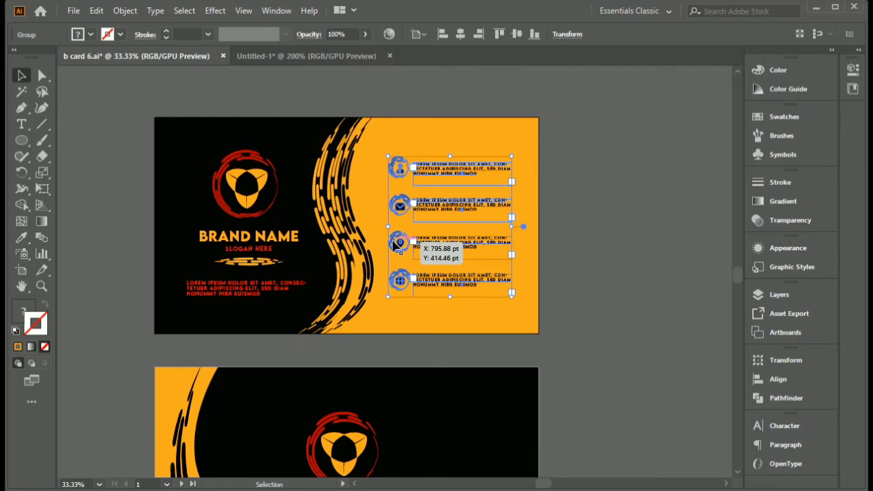
pyautogui.scroll(2, 395, 246)
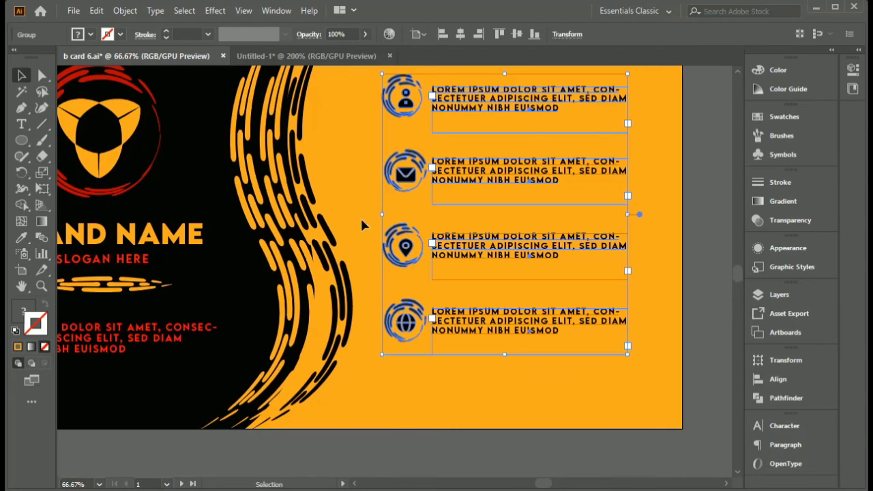
pyautogui.click(392, 193)
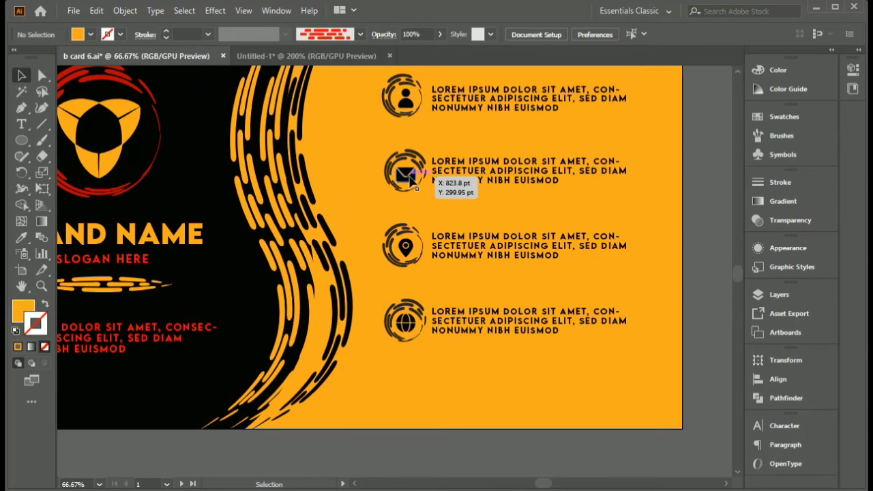
pyautogui.press('space')
pyautogui.moveTo(407, 176); pyautogui.dragTo(383, 197)
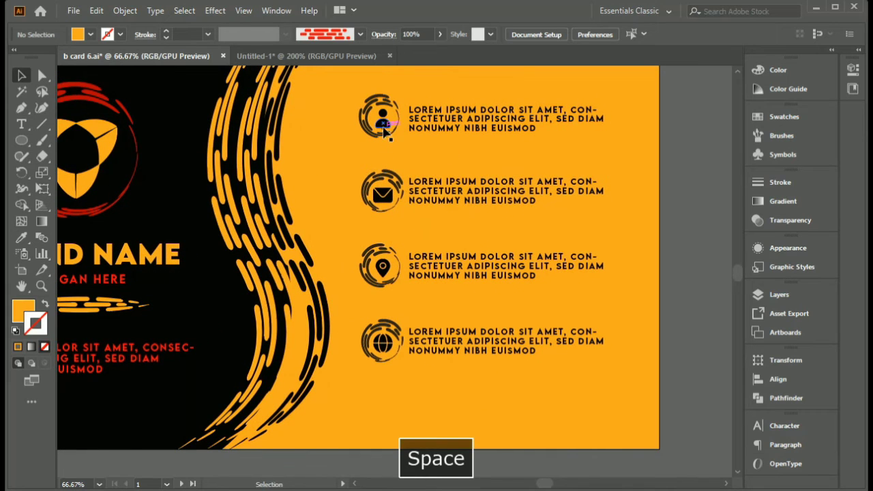
# - Copy the group of four ringed contact icons with their text blocks from b card 6.ai into the Untitled-1 document
pyautogui.click(387, 193)
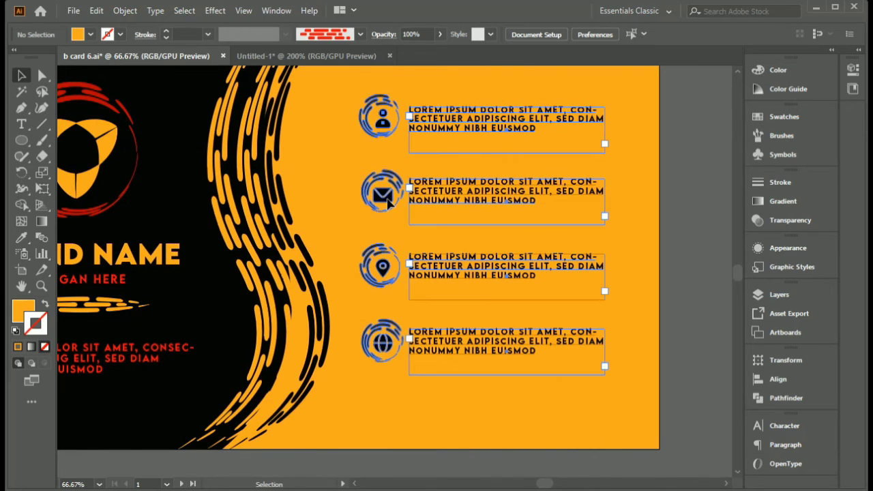
pyautogui.moveTo(388, 193); pyautogui.dragTo(441, 300)
pyautogui.hotkey('ctrl', '-')
pyautogui.moveTo(603, 426); pyautogui.dragTo(504, 308)
pyautogui.scroll(4, 445, 279)
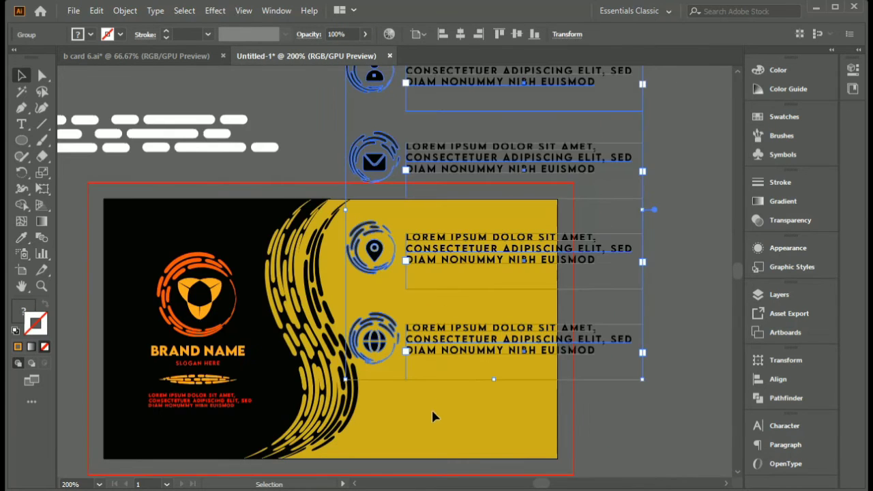
# - Scale down the contact icons and text group and position it on the yellow side of the card
pyautogui.click(434, 405)
pyautogui.moveTo(471, 343); pyautogui.dragTo(470, 362)
pyautogui.moveTo(642, 400); pyautogui.dragTo(496, 231)
pyautogui.moveTo(438, 190); pyautogui.dragTo(465, 381)
pyautogui.moveTo(512, 423); pyautogui.dragTo(503, 403)
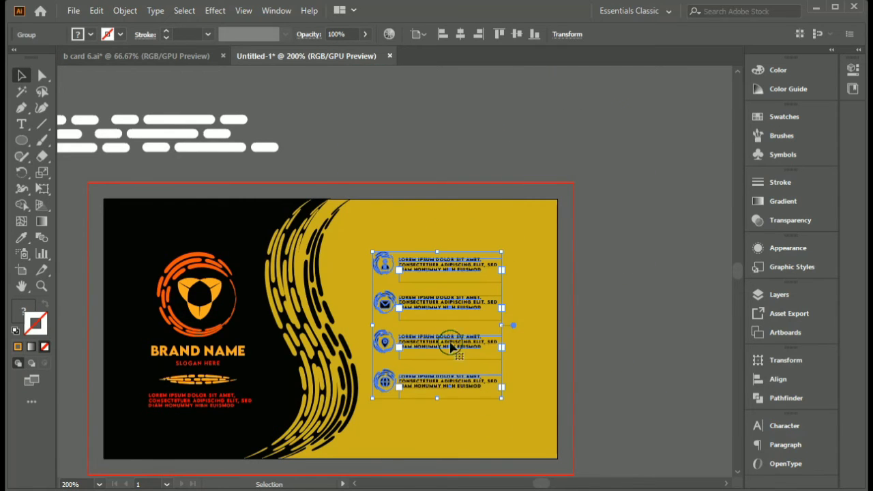
pyautogui.click(778, 379)
pyautogui.click(719, 353)
pyautogui.click(539, 413)
# - Duplicate the 3.5 x 2 in artboard straight below the first one
pyautogui.scroll(-1, 536, 413)
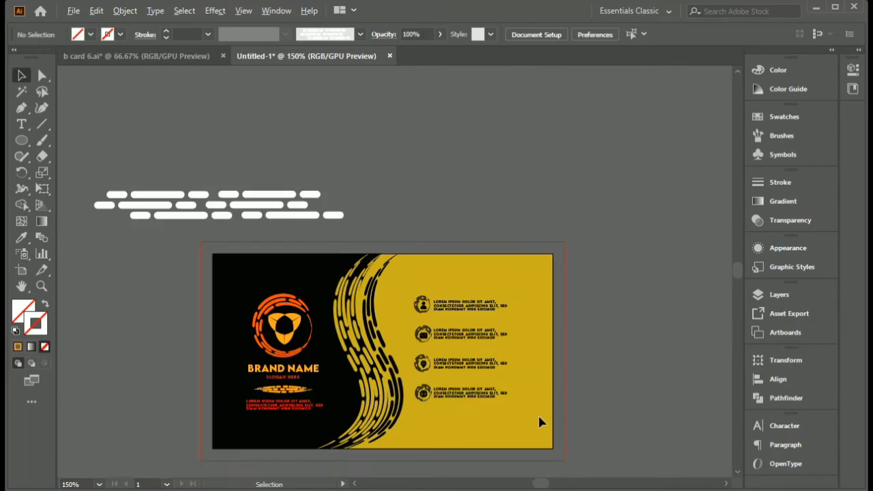
pyautogui.scroll(3, 431, 389)
pyautogui.moveTo(447, 321); pyautogui.dragTo(567, 335)
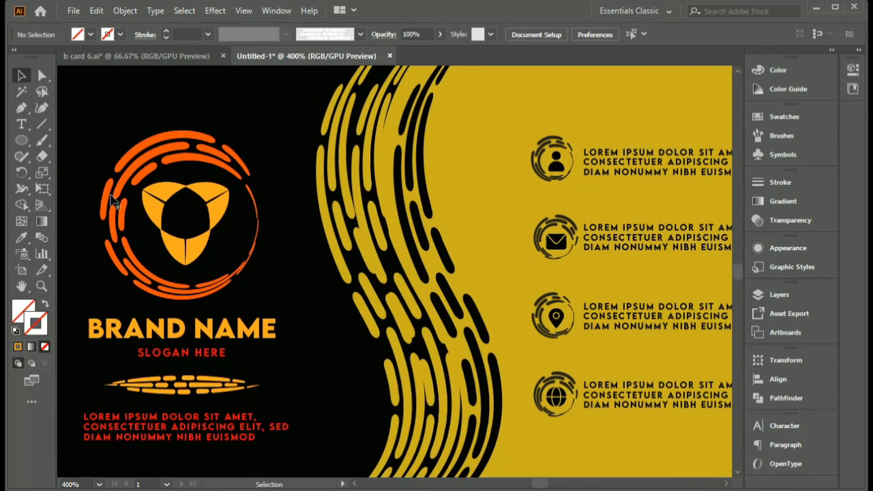
pyautogui.scroll(-4, 368, 318)
pyautogui.moveTo(429, 399); pyautogui.dragTo(400, 341)
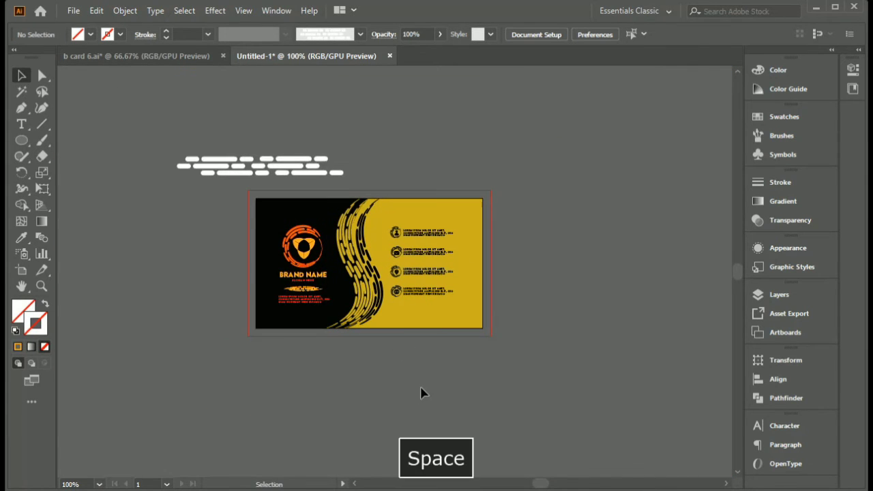
pyautogui.moveTo(424, 399); pyautogui.dragTo(417, 362)
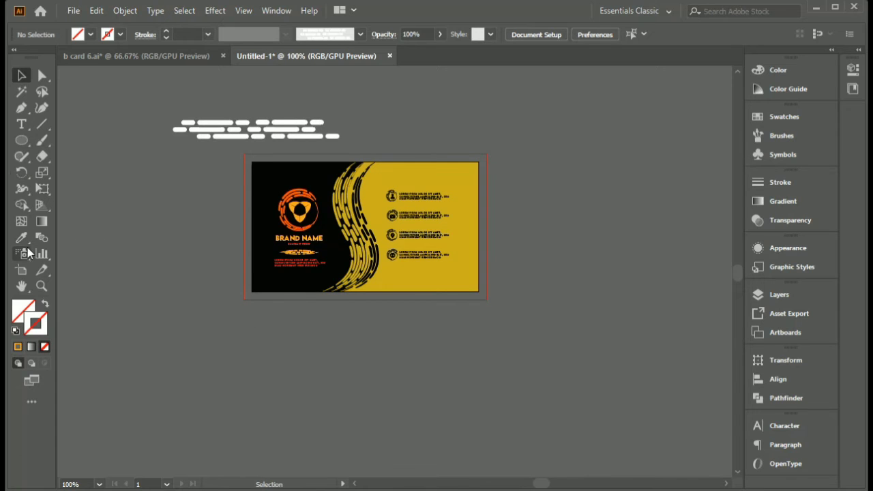
pyautogui.click(21, 269)
pyautogui.moveTo(244, 327); pyautogui.dragTo(275, 306)
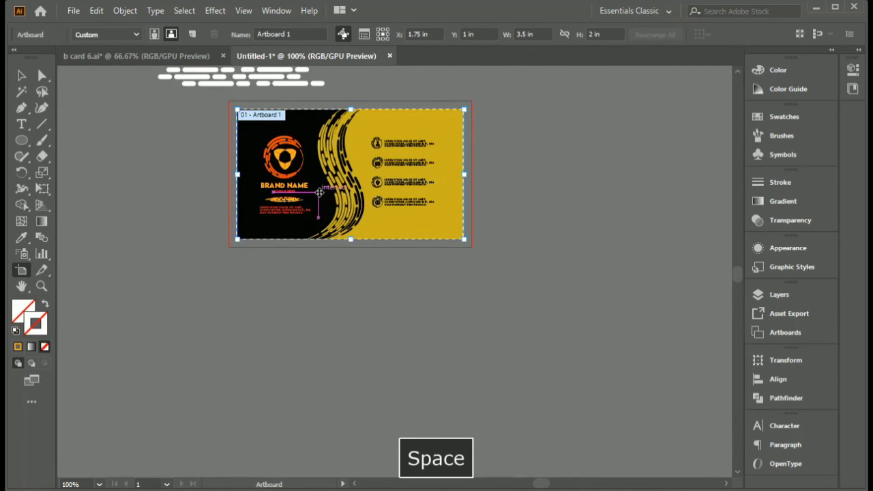
pyautogui.moveTo(318, 200); pyautogui.dragTo(320, 358)
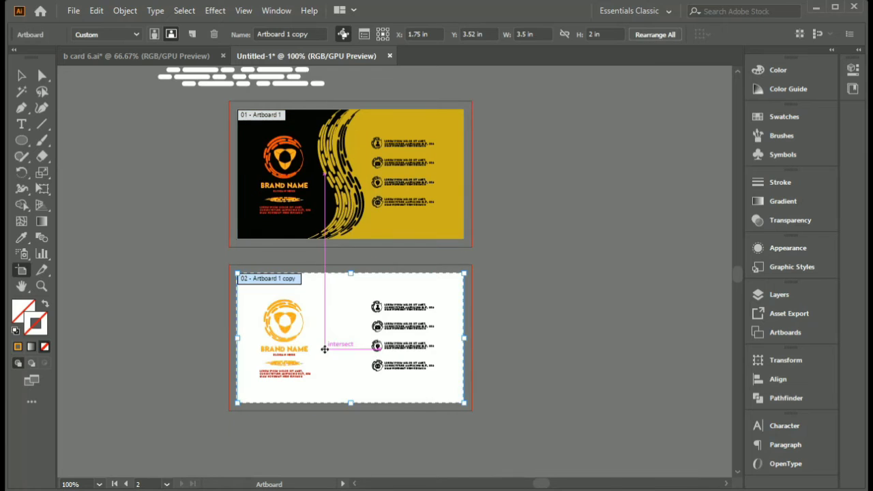
pyautogui.press('v')
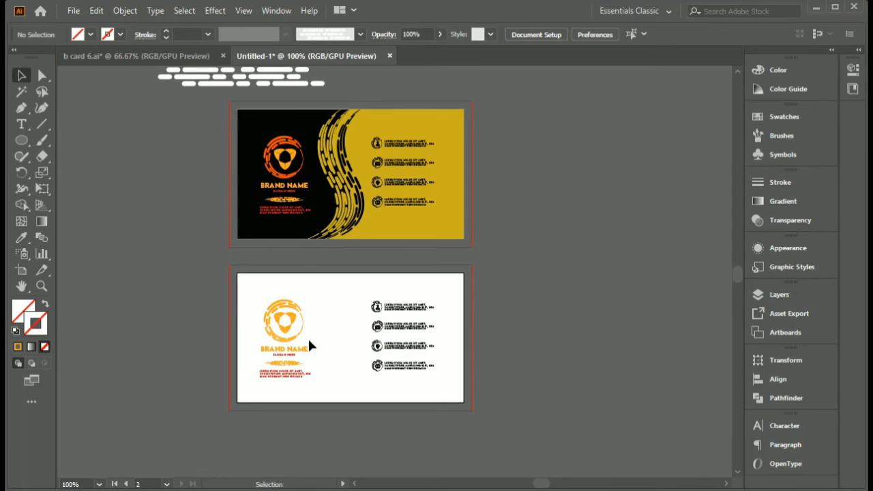
# - Delete the contact icons and text group from the second artboard
pyautogui.click(335, 385)
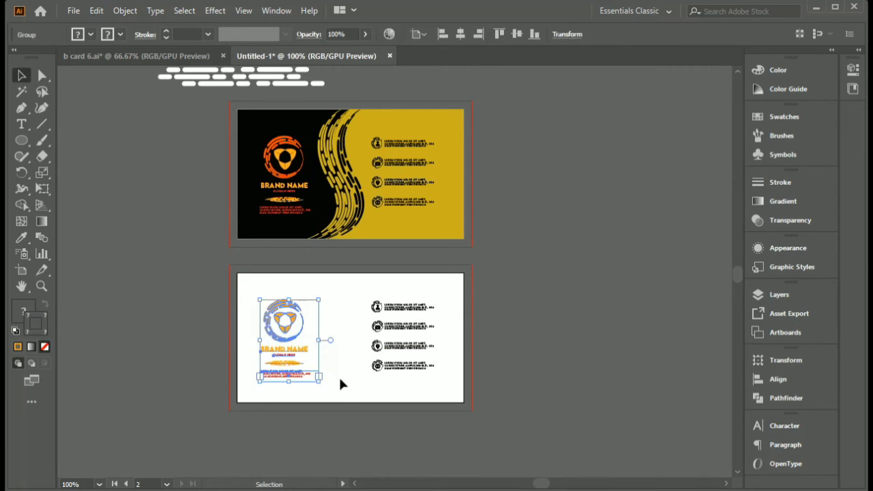
pyautogui.click(389, 370)
pyautogui.press('Delete')
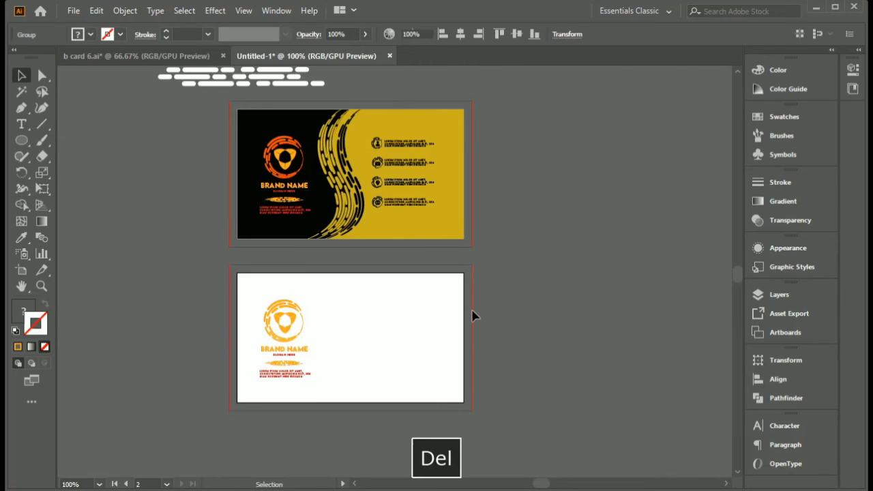
# - Ungroup the brand artwork on the second artboard and delete its dashed line and paragraph
pyautogui.scroll(1, 307, 357)
pyautogui.rightClick(285, 340)
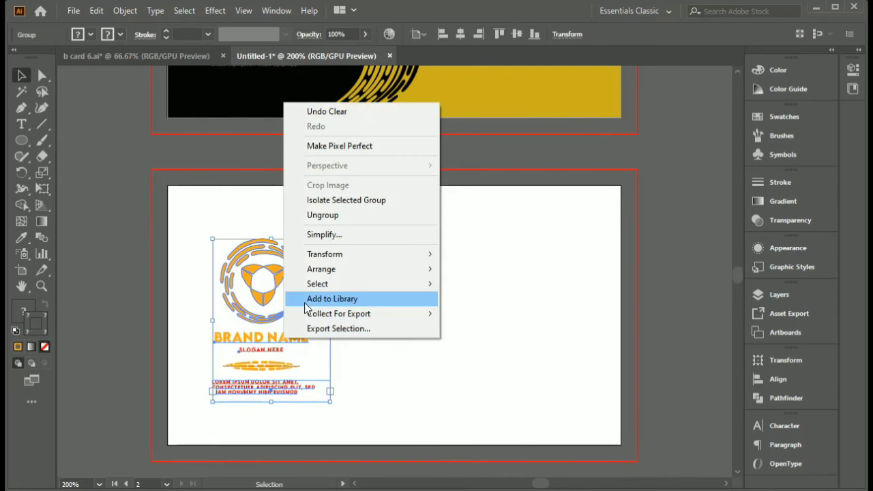
pyautogui.click(330, 215)
pyautogui.click(362, 380)
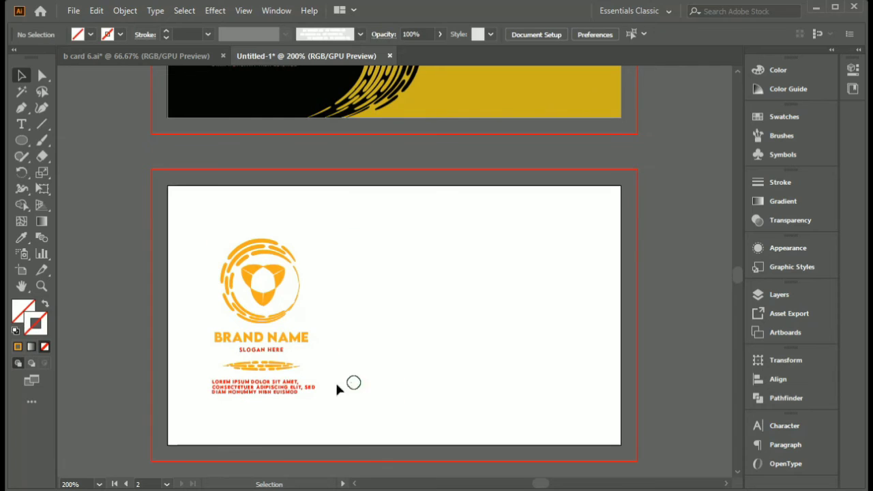
pyautogui.click(228, 391)
pyautogui.keyDown('shift'); pyautogui.click(270, 366); pyautogui.keyUp('shift')
pyautogui.press('Delete')
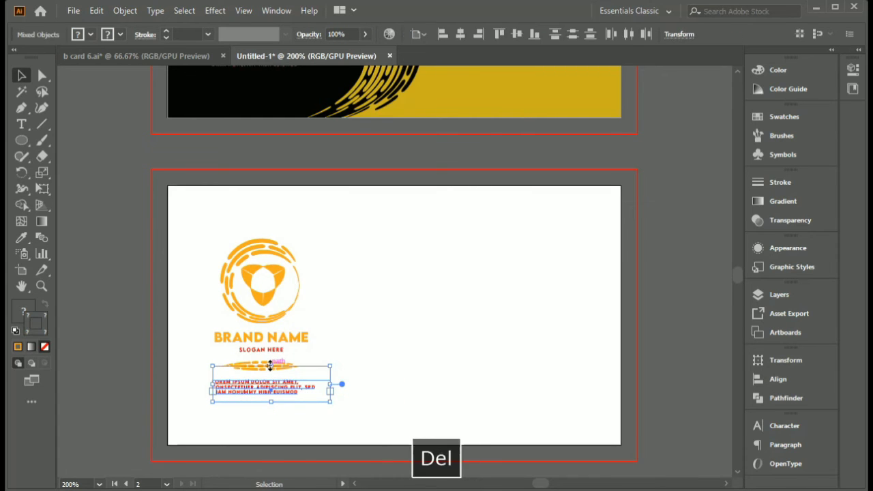
# - Group the ringed logo, brand name and slogan on the second artboard
pyautogui.moveTo(195, 219); pyautogui.dragTo(303, 376)
pyautogui.rightClick(274, 320)
pyautogui.click(320, 199)
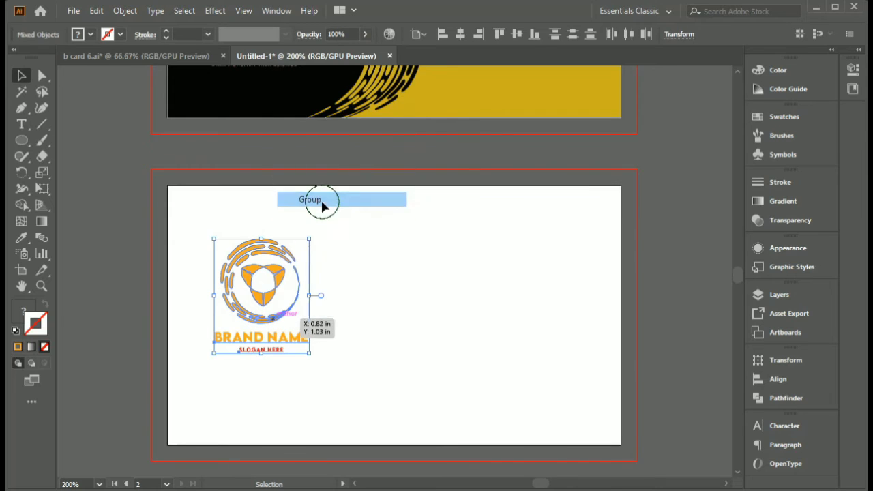
pyautogui.click(434, 330)
# - Draw a rectangle covering the whole second artboard and fill it with black 000000
pyautogui.press('space')
pyautogui.moveTo(420, 345); pyautogui.dragTo(330, 316)
pyautogui.scroll(-1, 334, 315)
pyautogui.press('space')
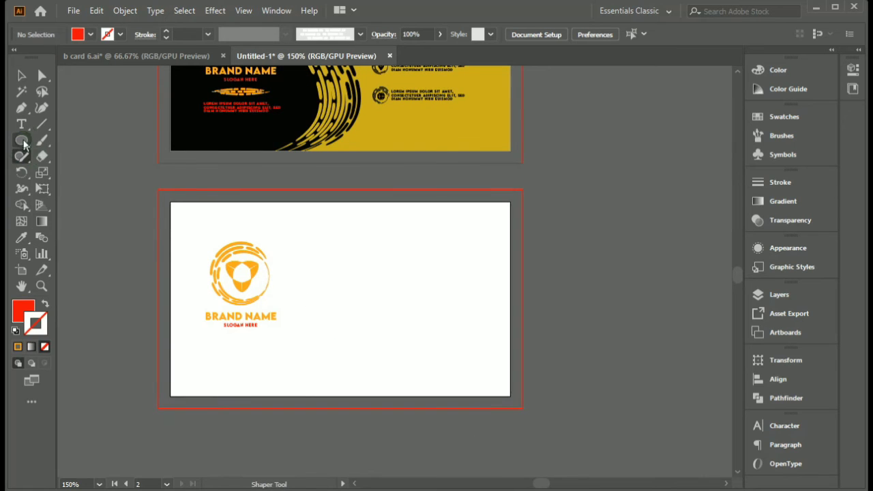
pyautogui.moveTo(22, 140); pyautogui.dragTo(61, 140)
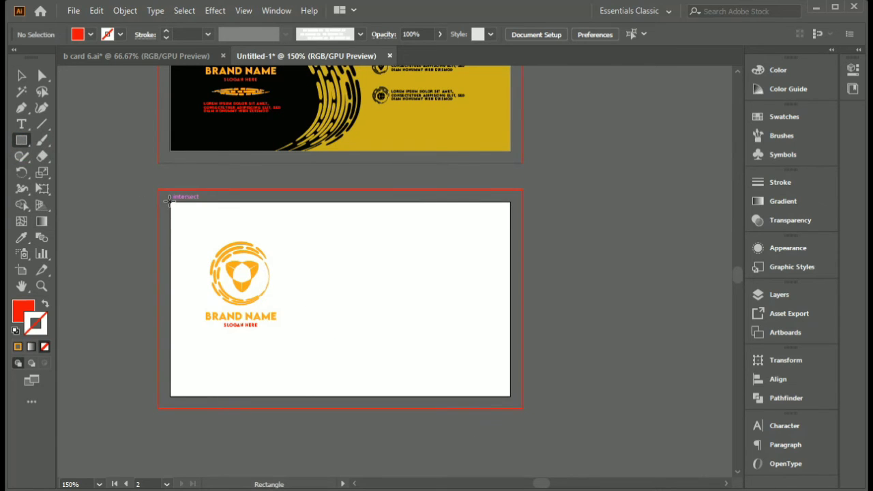
pyautogui.moveTo(169, 201); pyautogui.dragTo(510, 396)
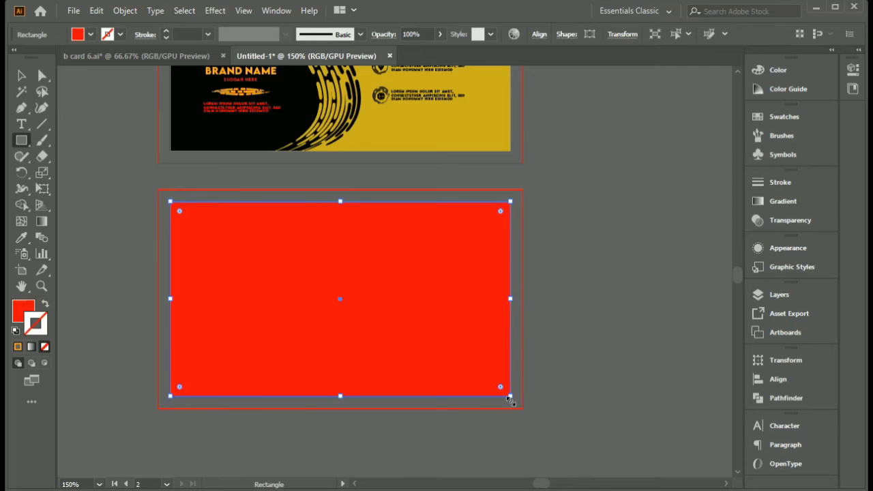
pyautogui.doubleClick(24, 310)
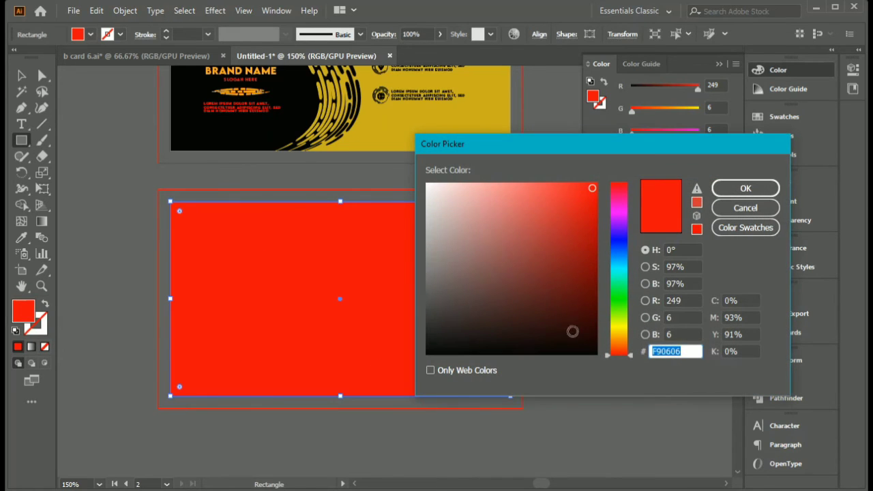
pyautogui.write('000000')
pyautogui.click(746, 189)
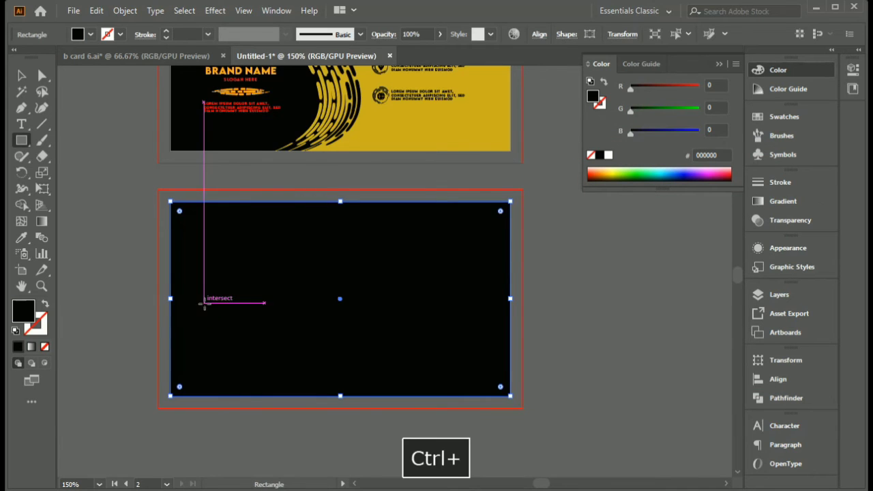
# - Send the black background rectangle to the back, behind the logo group
pyautogui.rightClick(203, 304)
pyautogui.moveTo(251, 236)
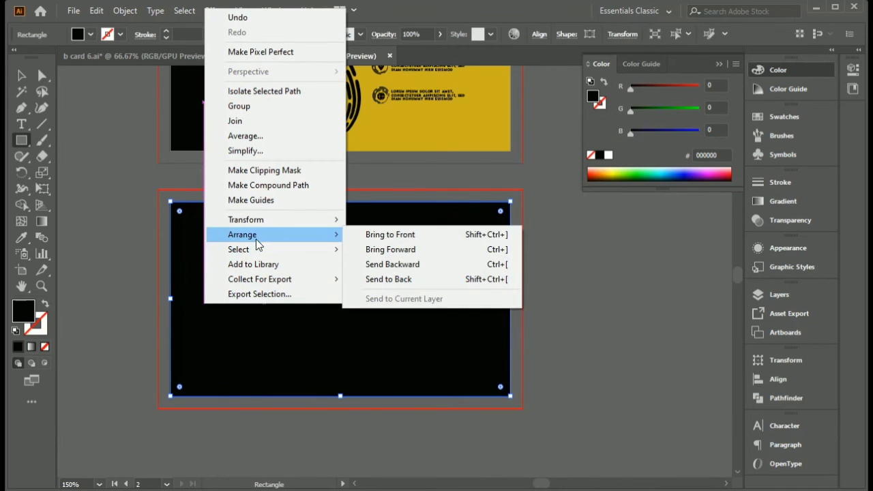
pyautogui.click(392, 279)
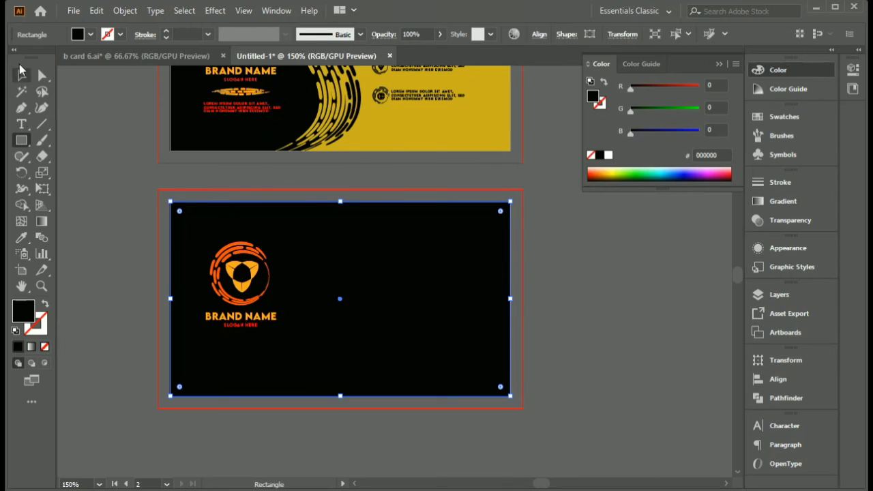
pyautogui.click(388, 442)
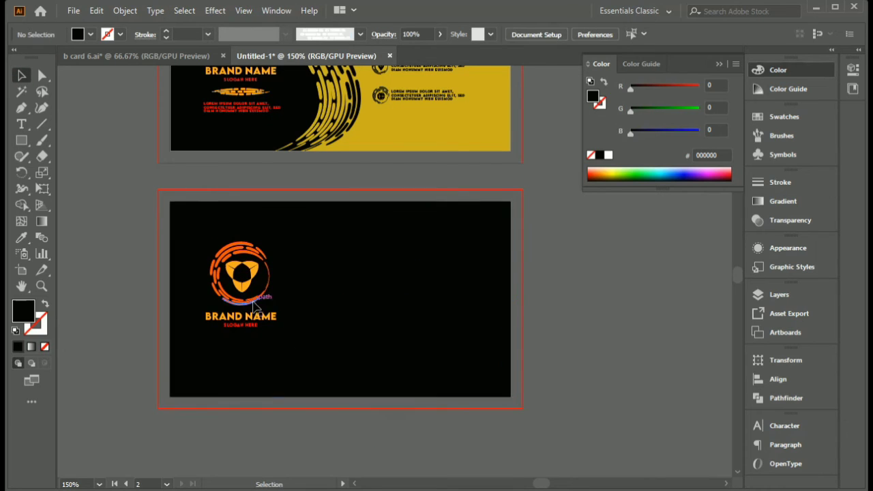
# - Move the logo group to the centre of the black card
pyautogui.click(373, 308)
pyautogui.moveTo(250, 303); pyautogui.dragTo(343, 308)
pyautogui.click(82, 247)
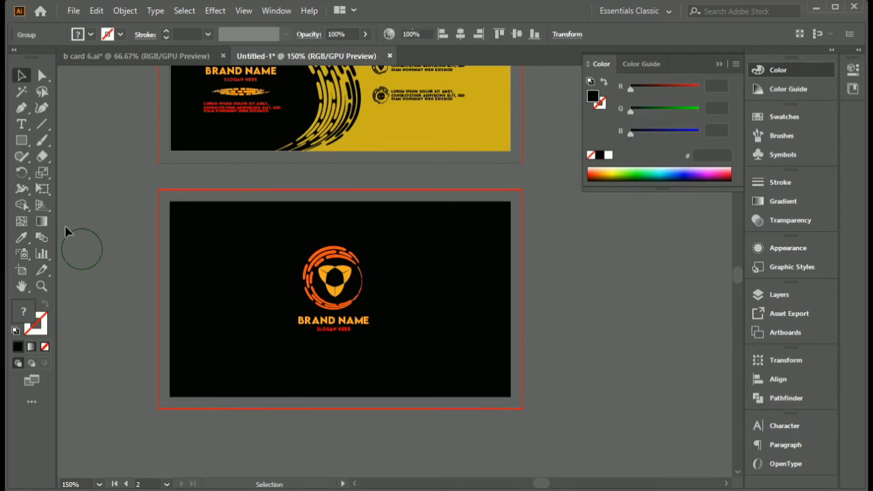
# - Draw a closed Pen shape along the left and bottom edges of the black card, its inner side curving below the logo
pyautogui.moveTo(24, 109); pyautogui.dragTo(71, 107)
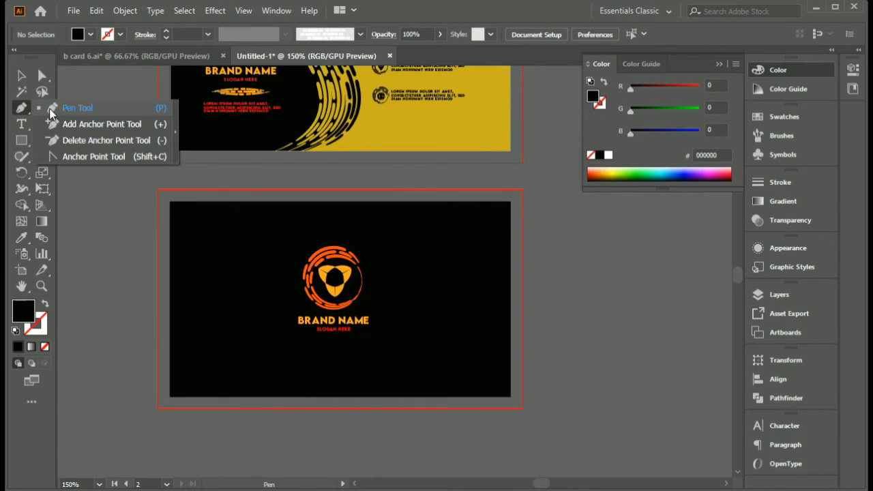
pyautogui.click(216, 202)
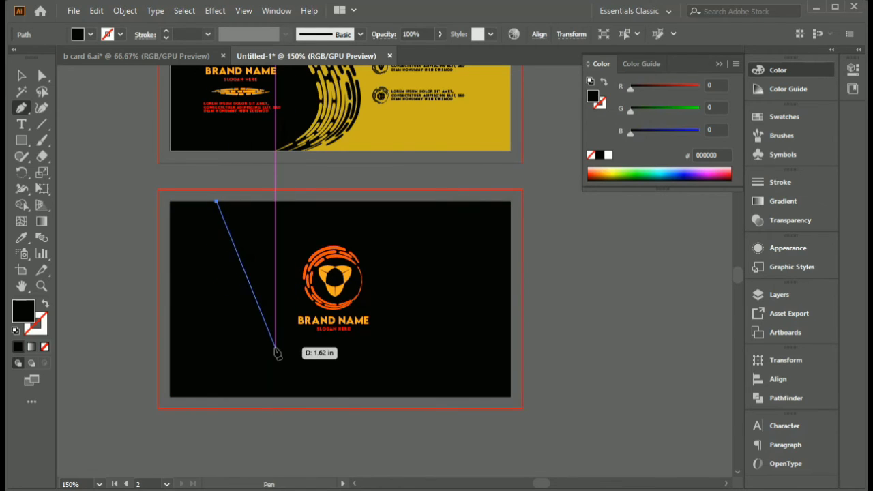
pyautogui.moveTo(298, 353); pyautogui.dragTo(450, 346)
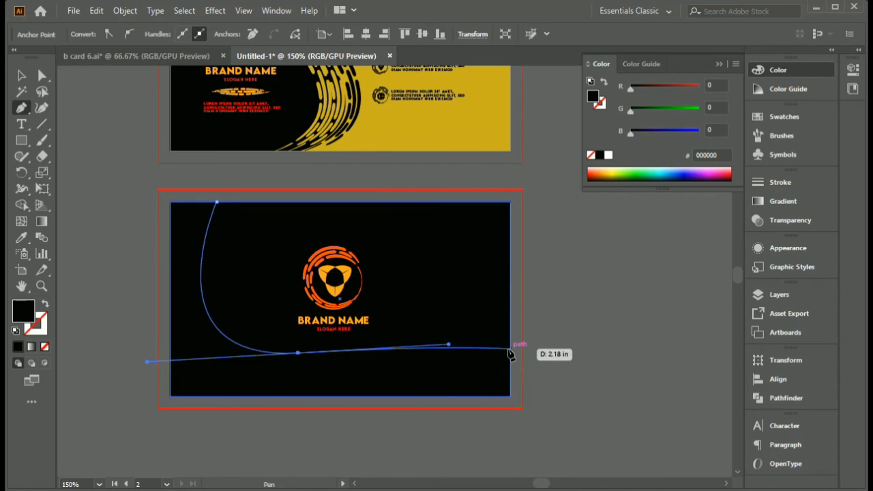
pyautogui.click(510, 344)
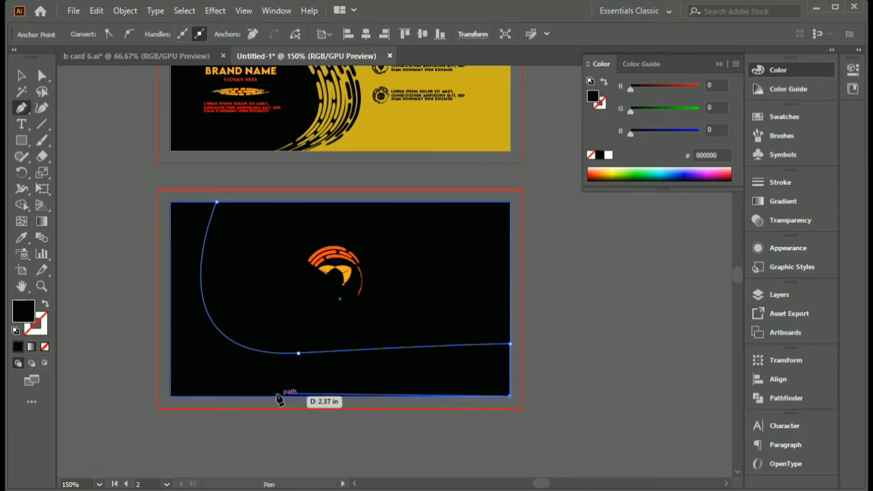
pyautogui.click(170, 202)
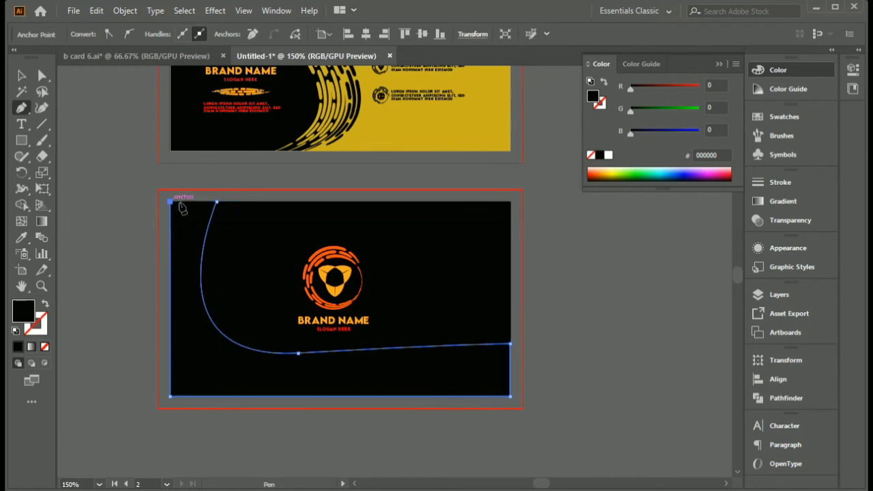
pyautogui.click(216, 202)
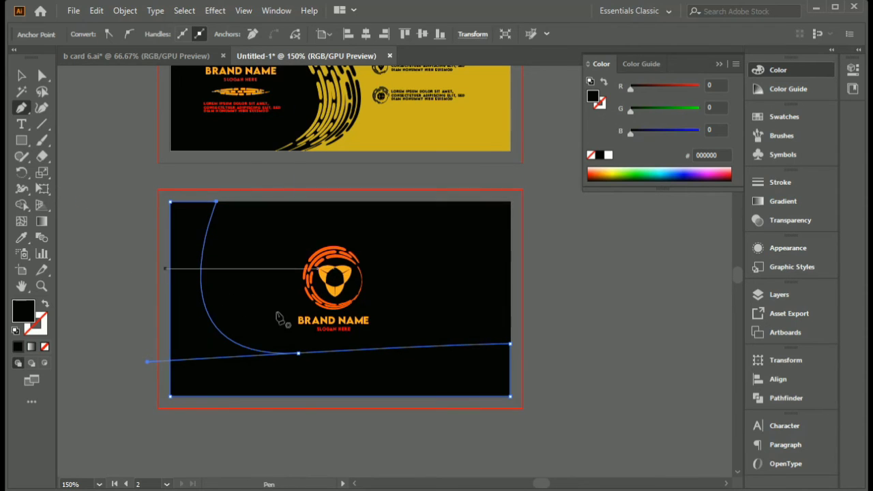
pyautogui.moveTo(298, 353); pyautogui.dragTo(306, 370)
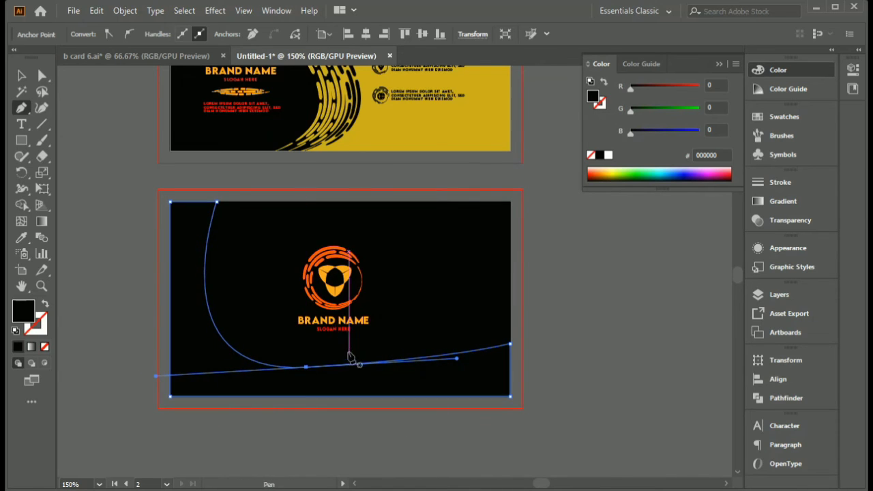
# - Fill the curved corner shape with the front card's golden yellow CCAE19 using the Eyedropper and deselect it
pyautogui.click(23, 77)
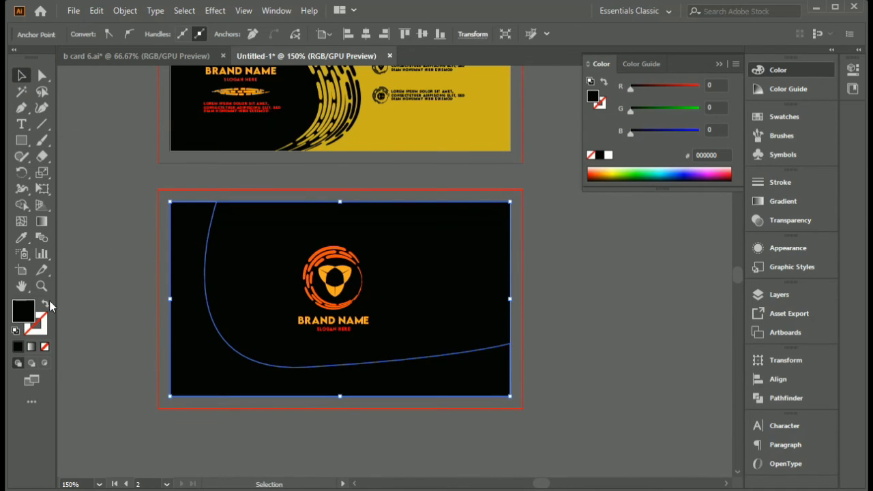
pyautogui.click(24, 238)
pyautogui.click(461, 127)
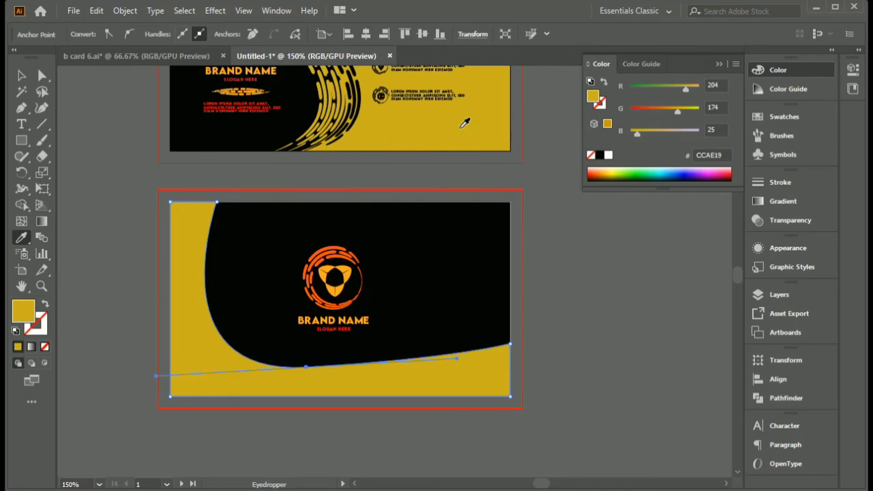
pyautogui.click(25, 78)
pyautogui.hotkey('ctrl', 'shift', 'a')
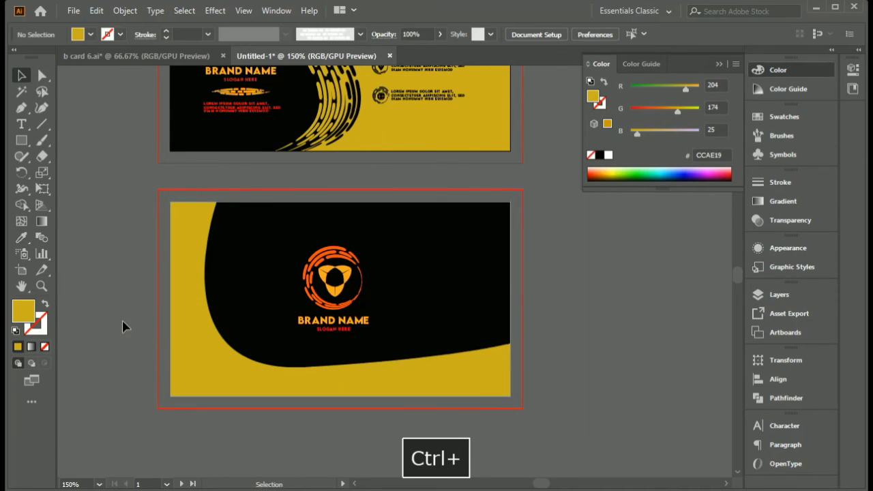
# - Draw an open Pen curve inside the yellow shape from the card's top edge to its right edge, swapping fill and stroke
pyautogui.click(559, 361)
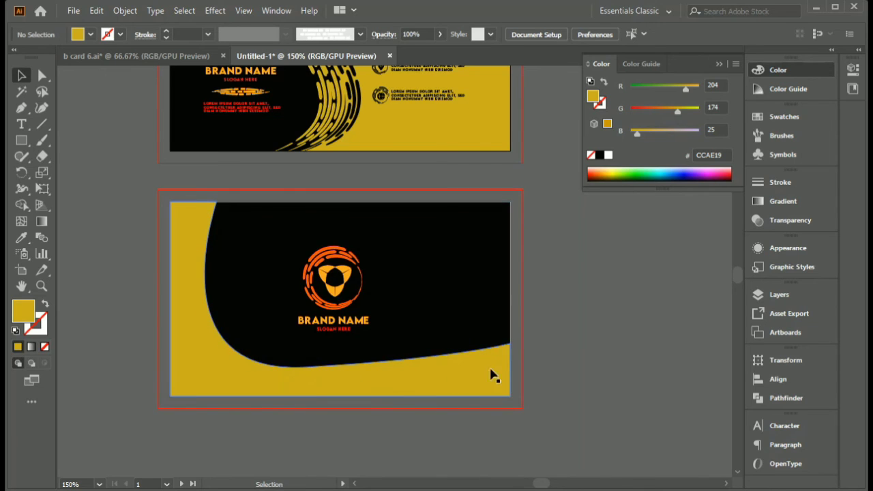
pyautogui.click(21, 107)
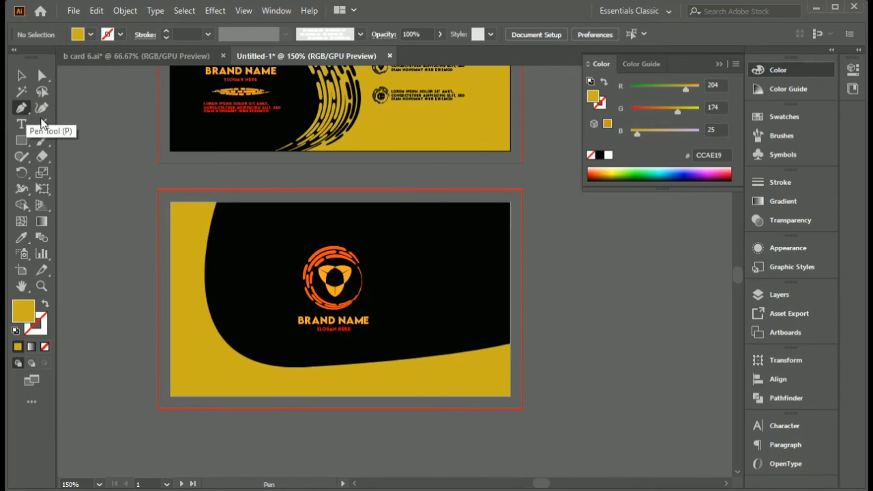
pyautogui.click(204, 203)
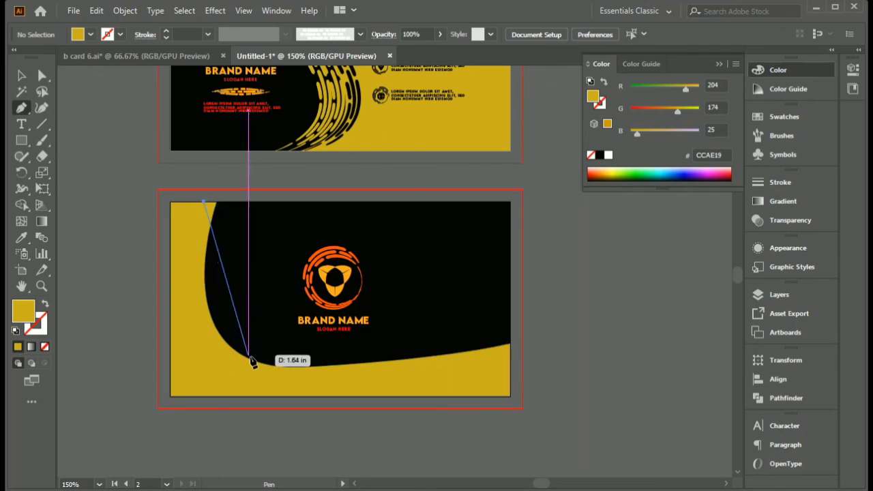
pyautogui.moveTo(274, 366); pyautogui.dragTo(407, 375)
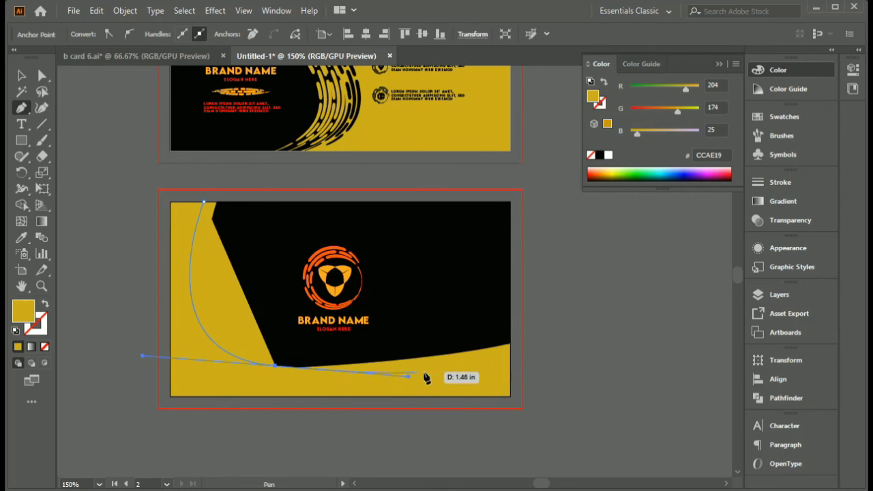
pyautogui.click(511, 354)
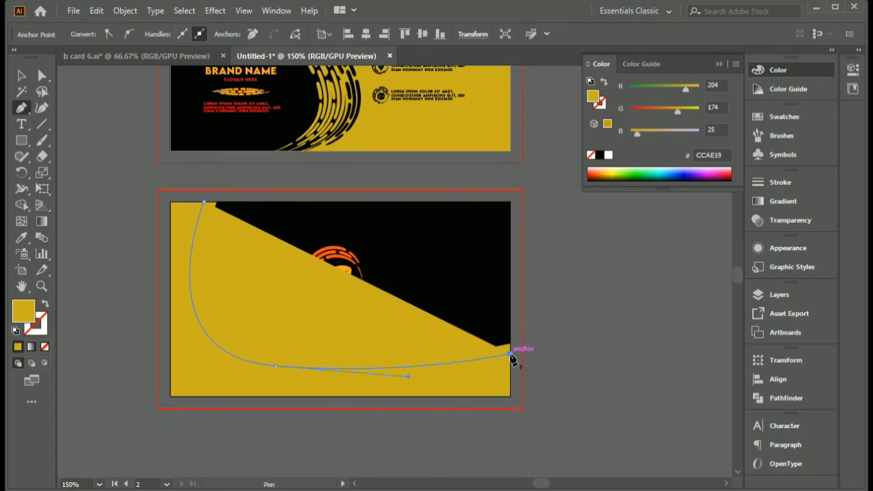
pyautogui.click(45, 303)
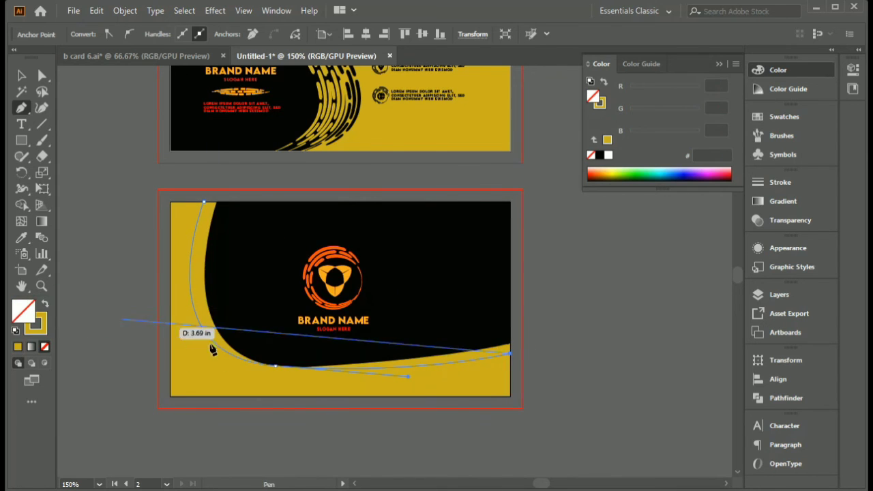
# - Move the curve's middle anchor slightly lower and shorten its handles so it follows the inner edge of the yellow shape
pyautogui.moveTo(275, 367); pyautogui.dragTo(272, 373)
pyautogui.moveTo(140, 362); pyautogui.dragTo(155, 364)
pyautogui.moveTo(403, 384); pyautogui.dragTo(396, 378)
pyautogui.press('Escape')
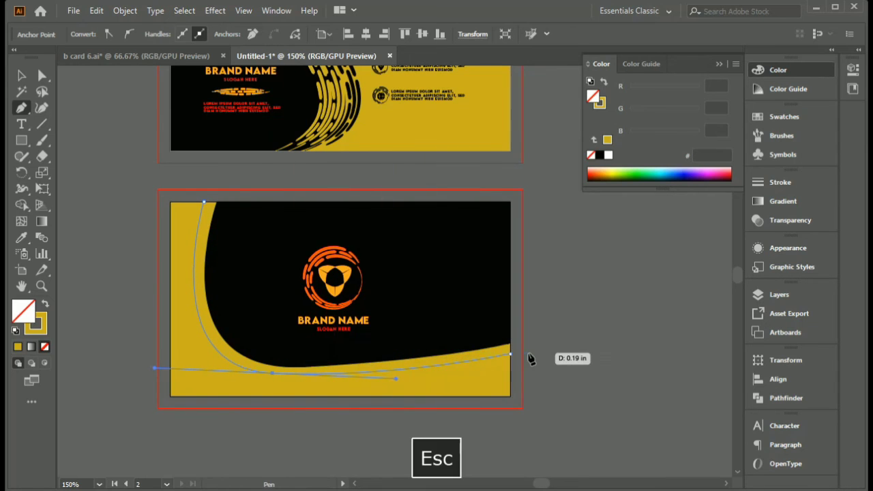
# - Give the new curve a black stroke and no fill
pyautogui.click(21, 75)
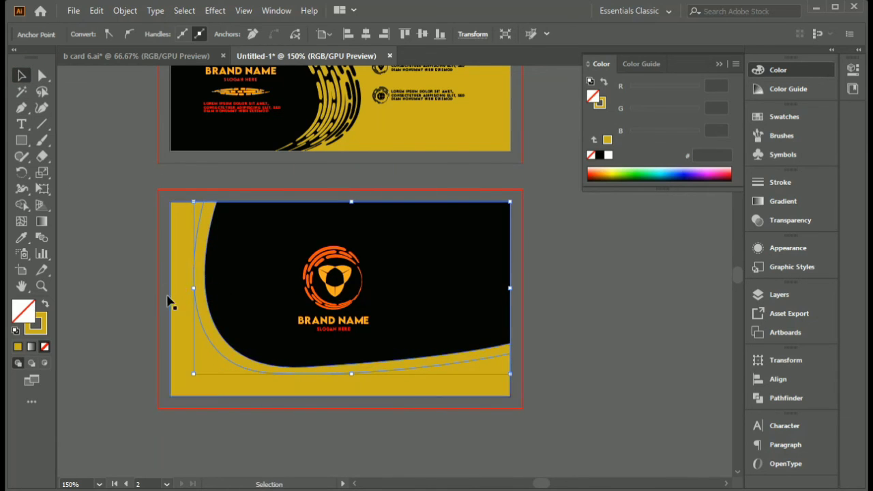
pyautogui.click(605, 157)
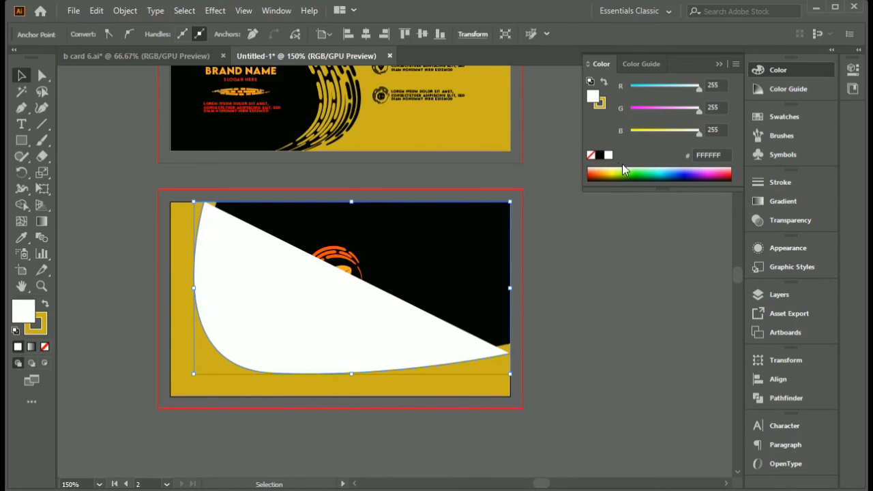
pyautogui.click(599, 156)
pyautogui.click(46, 305)
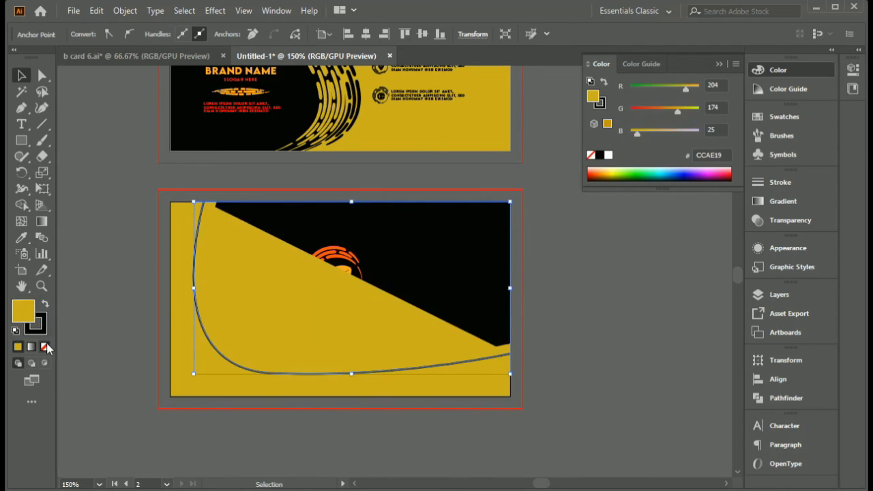
pyautogui.click(44, 347)
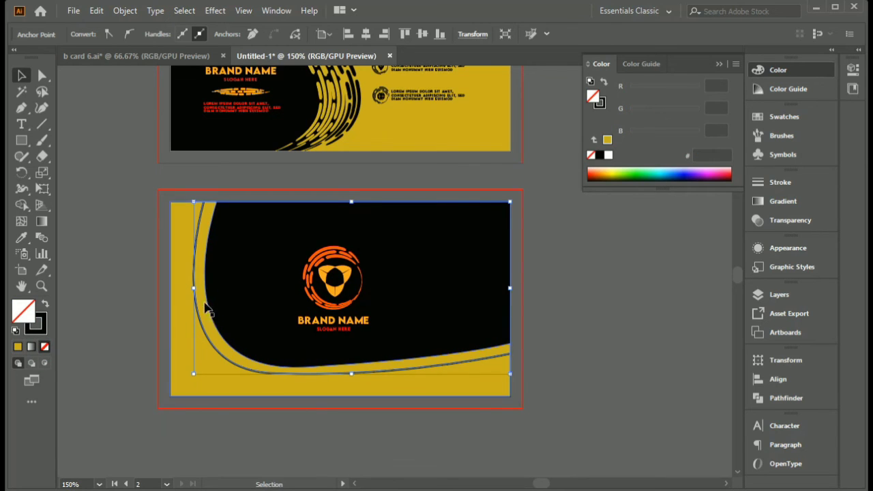
# - Apply the custom dashed art brush to the black curve and deselect it
pyautogui.click(780, 135)
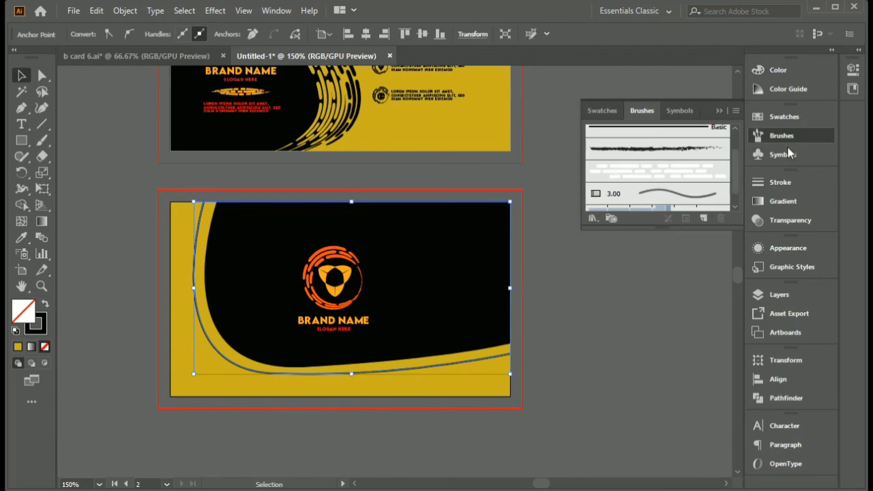
pyautogui.click(684, 176)
pyautogui.click(720, 110)
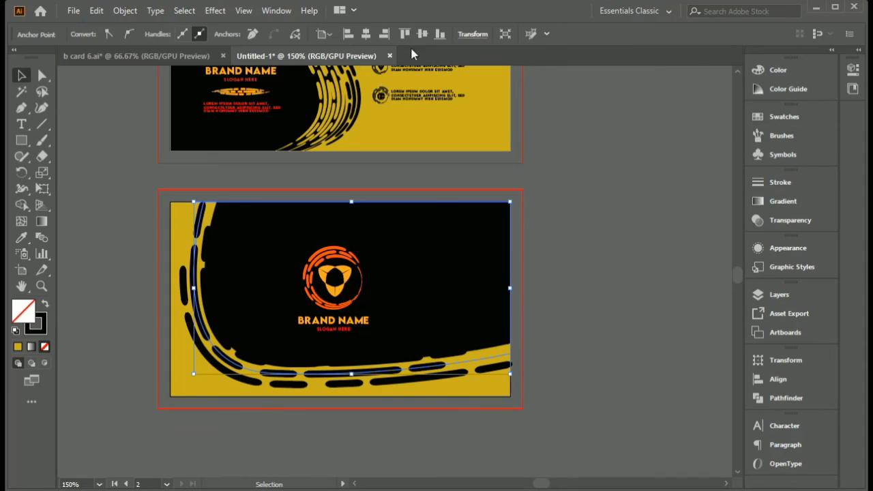
pyautogui.click(162, 156)
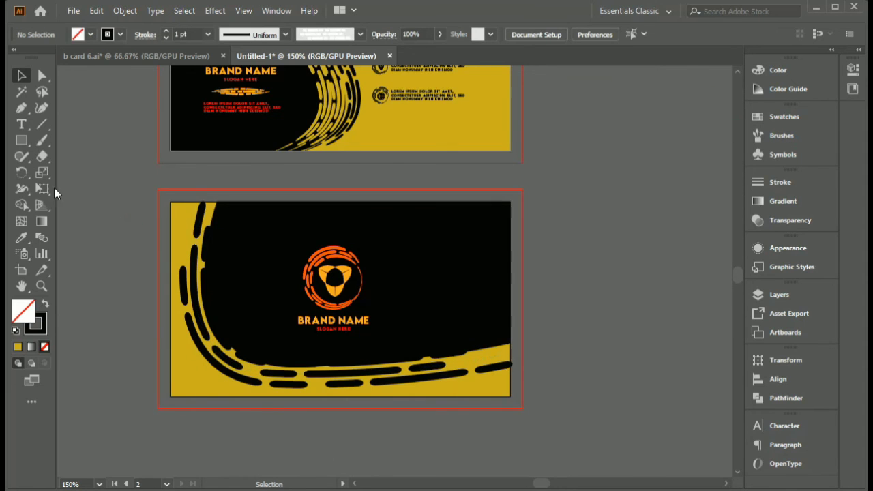
# - Set the dashed curve's stroke weight to 0.5 pt and give it the width profile that tapers at both ends
pyautogui.click(194, 288)
pyautogui.click(167, 38)
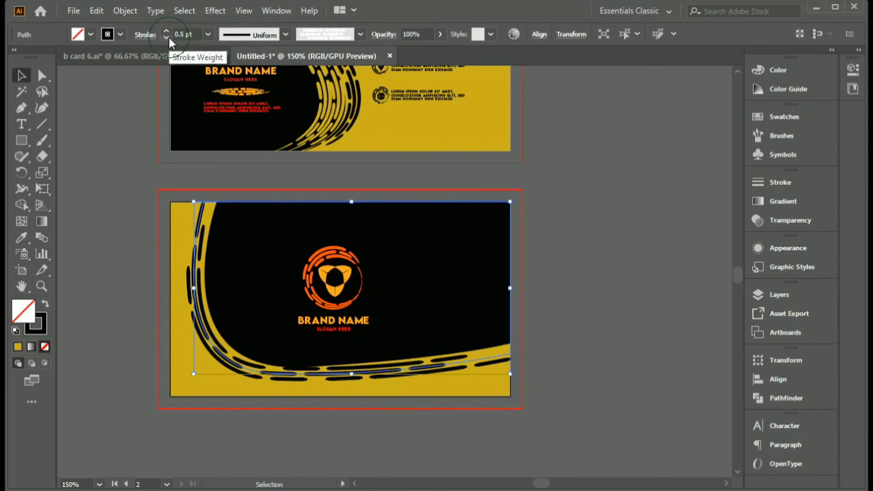
pyautogui.click(285, 34)
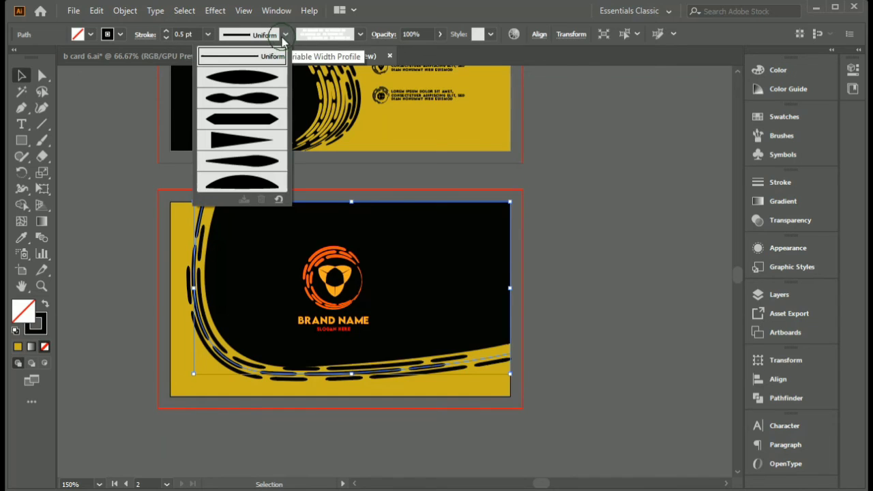
pyautogui.click(263, 82)
pyautogui.click(570, 359)
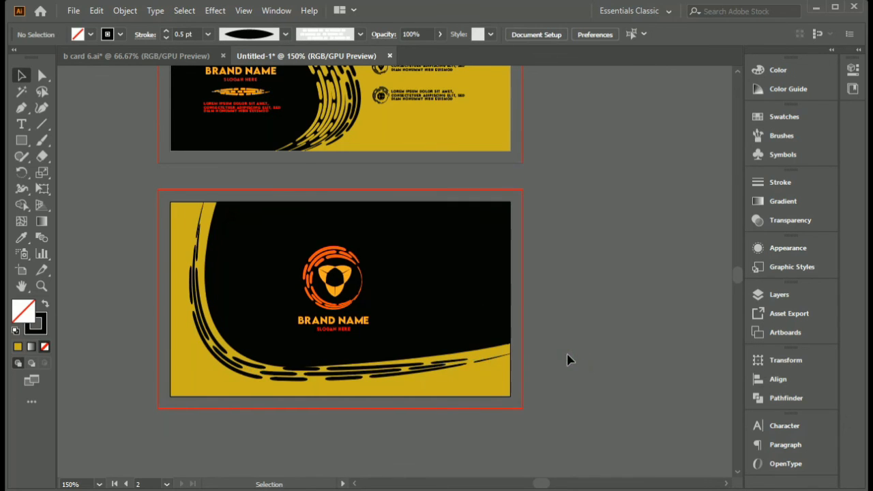
# - Shift the dashed curve slightly downward on the yellow shape, fine-tuning its position with small nudges down and right
pyautogui.moveTo(343, 372); pyautogui.dragTo(349, 379)
pyautogui.click(554, 378)
pyautogui.click(574, 352)
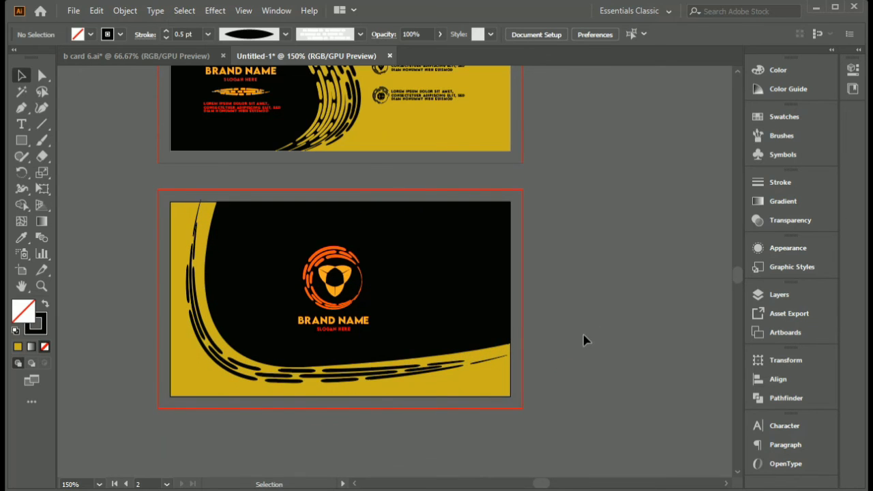
pyautogui.click(407, 373)
pyautogui.press('Down')
pyautogui.press('Right')
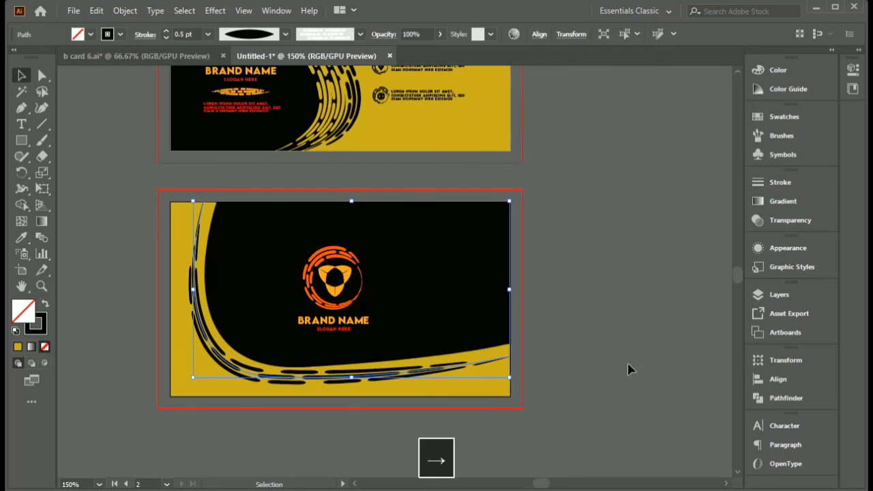
pyautogui.click(629, 369)
# - Enlarge the logo group with the brand name and slogan on the back card
pyautogui.click(335, 280)
pyautogui.moveTo(372, 332)
pyautogui.mouseDown()
pyautogui.moveTo(396, 355)
pyautogui.moveTo(379, 346)
pyautogui.mouseUp()
pyautogui.click(554, 335)
# - Inspect the front and back card designs up close and as a whole
pyautogui.scroll(-1, 456, 313)
pyautogui.press('space')
pyautogui.moveTo(448, 271); pyautogui.dragTo(444, 313)
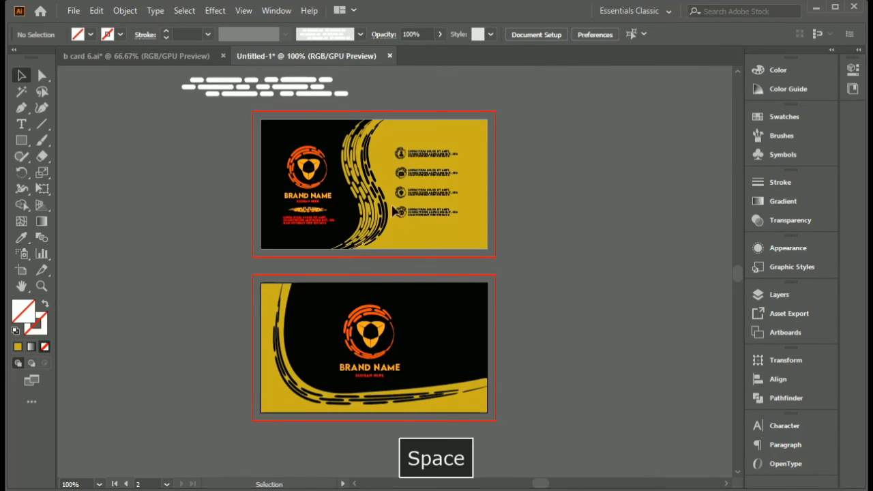
pyautogui.scroll(3, 375, 181)
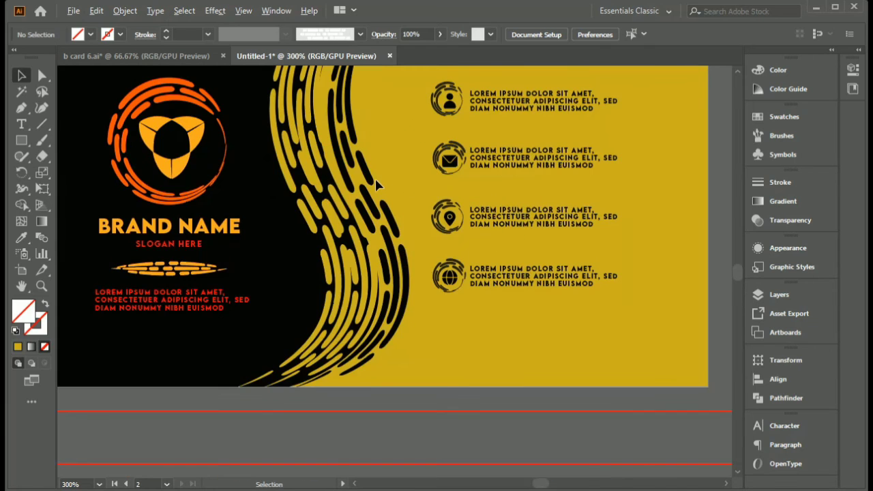
pyautogui.press('space')
pyautogui.moveTo(384, 162); pyautogui.dragTo(388, 205)
pyautogui.scroll(-1, 388, 264)
pyautogui.press('space')
pyautogui.moveTo(396, 325); pyautogui.dragTo(398, 234)
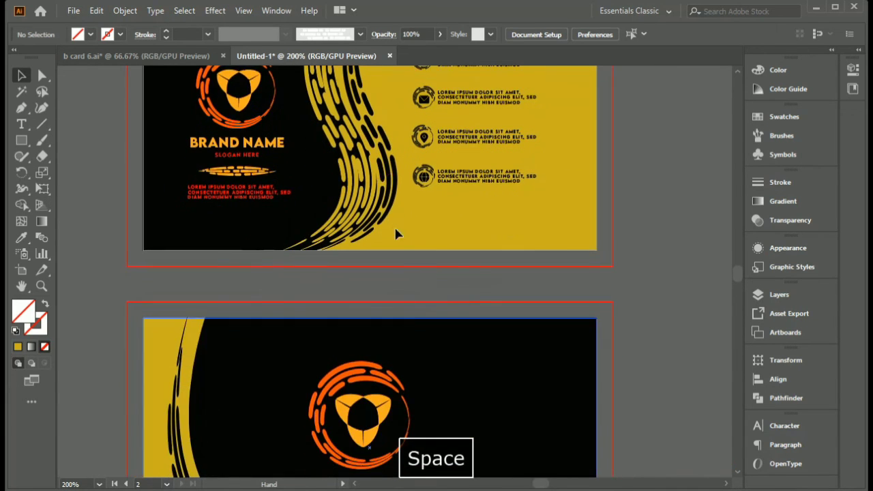
pyautogui.moveTo(424, 405); pyautogui.dragTo(412, 282)
pyautogui.scroll(-2, 411, 197)
pyautogui.scroll(2, 416, 253)
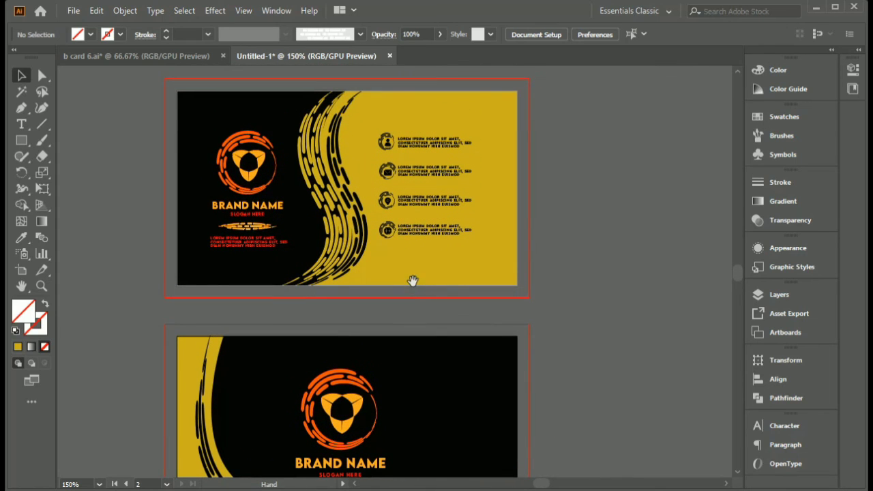
# - Compare both card sides with the reference design in b card 6.ai and return to the Untitled-1 document
pyautogui.click(179, 57)
pyautogui.hotkey('ctrl', '-')
pyautogui.hotkey('ctrl', '-')
pyautogui.hotkey('ctrl', '-')
pyautogui.hotkey('ctrl', '-')
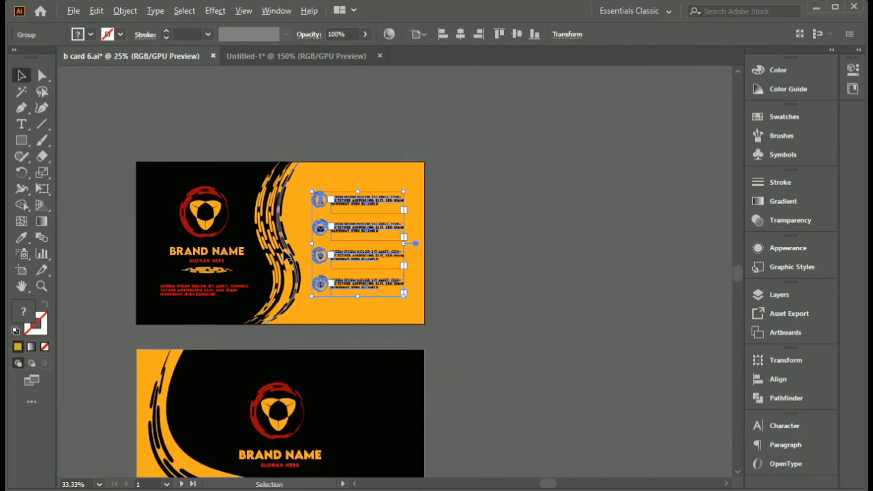
pyautogui.click(374, 302)
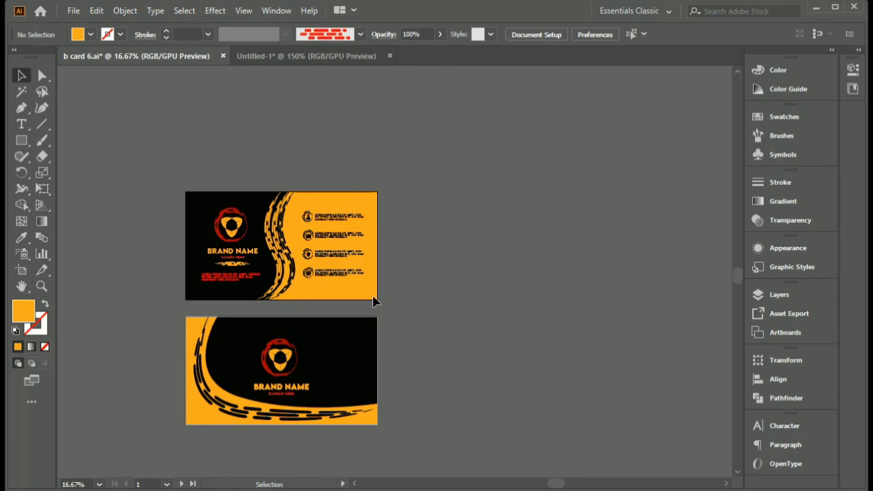
pyautogui.click(311, 57)
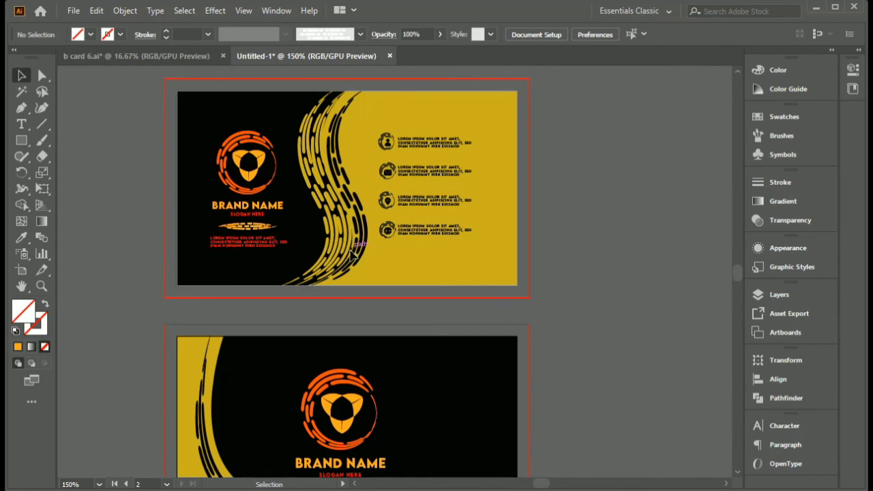